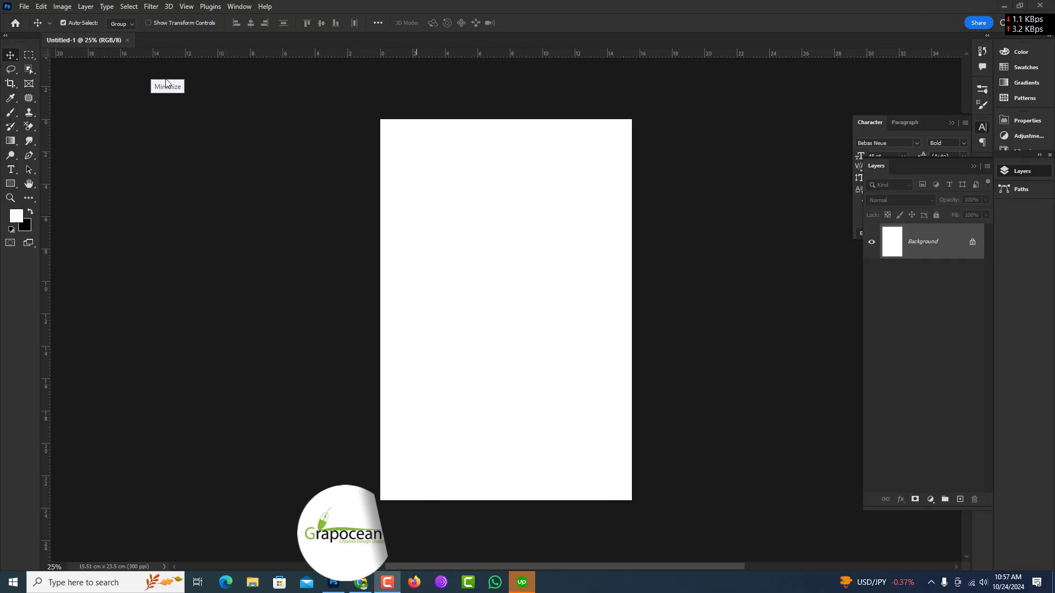
Step: Open the front-view soldier JPG and switch between it and the Untitled-1 cover document
left_click(23, 7)
left_click(36, 28)
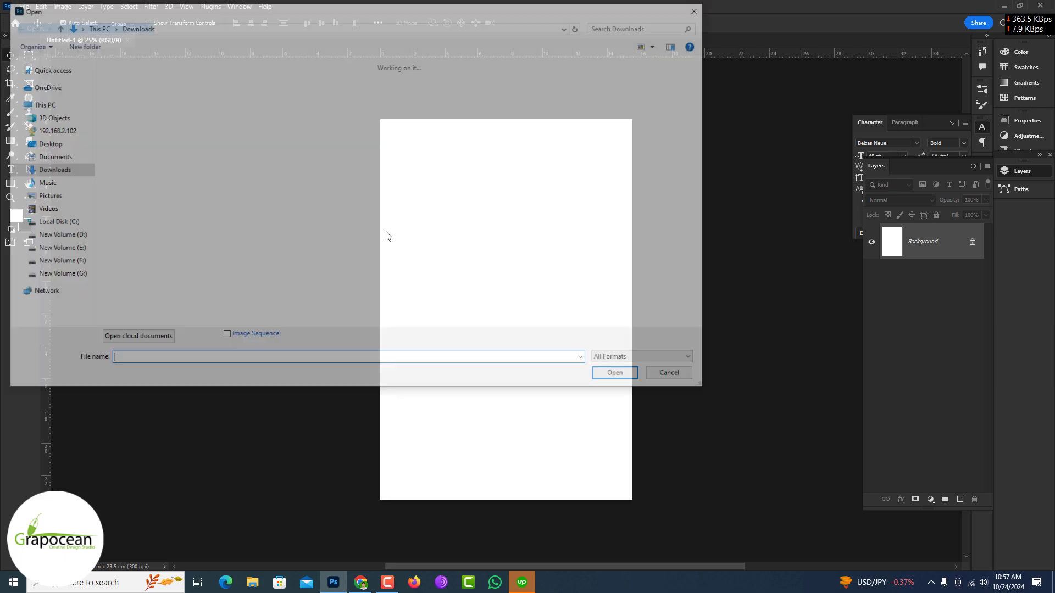
left_click(649, 267)
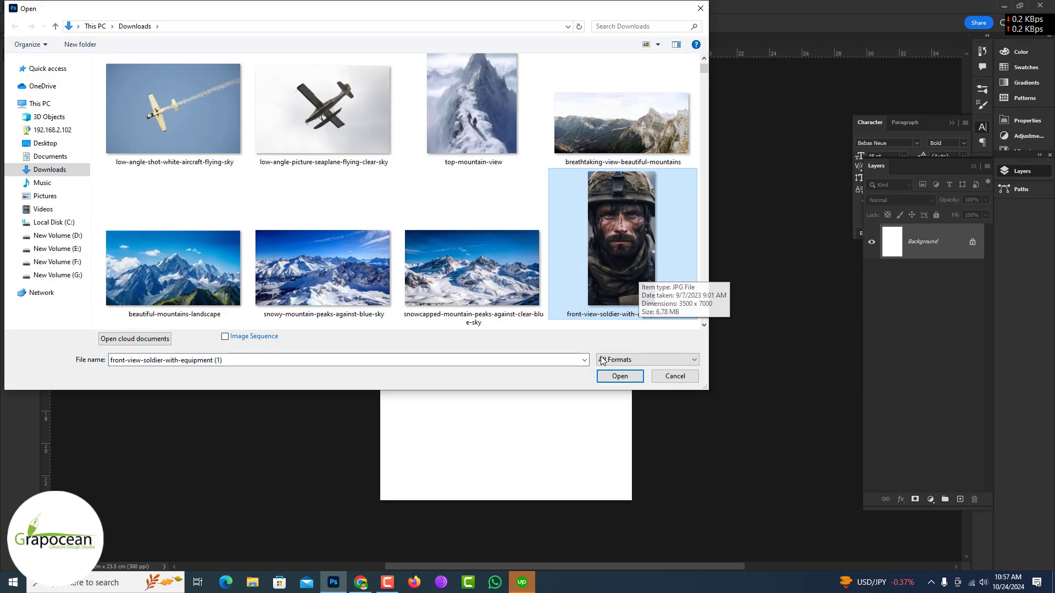
left_click(619, 378)
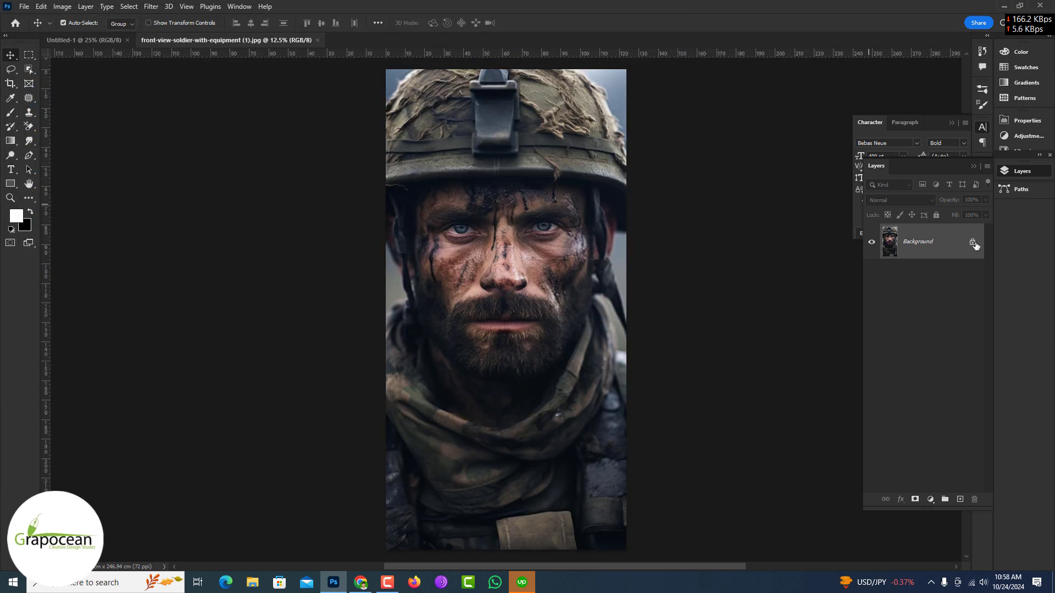
scroll(661, 329, "down", 2)
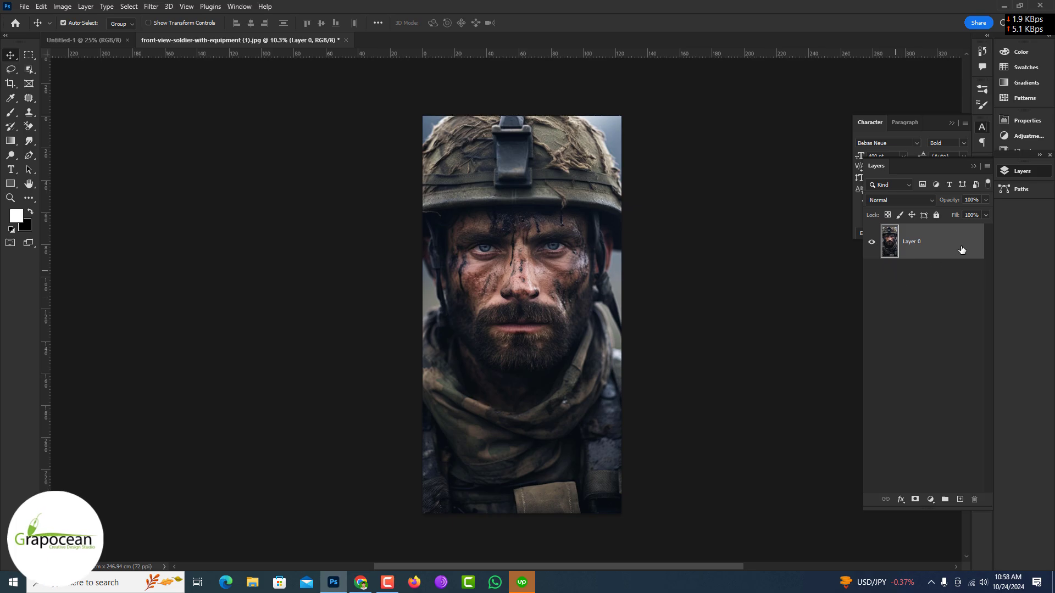
left_click(82, 40)
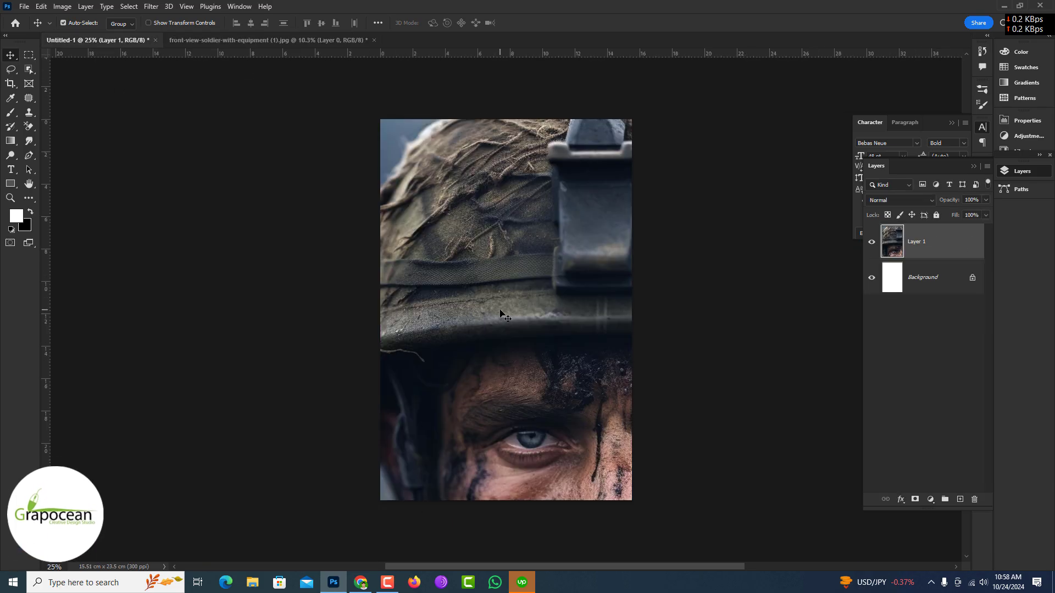
left_click(240, 40)
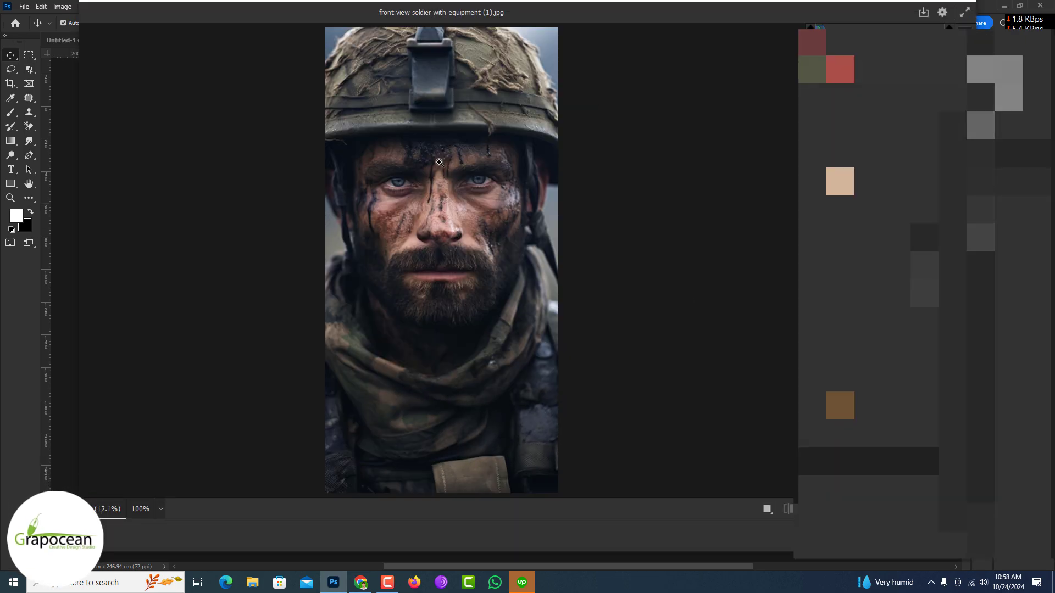
Step: Adjust the Camera Raw Filter sliders for the soldier photo's Layer 0
scroll(522, 235, "up", 3)
scroll(522, 235, "up", 3)
scroll(522, 234, "down", 2)
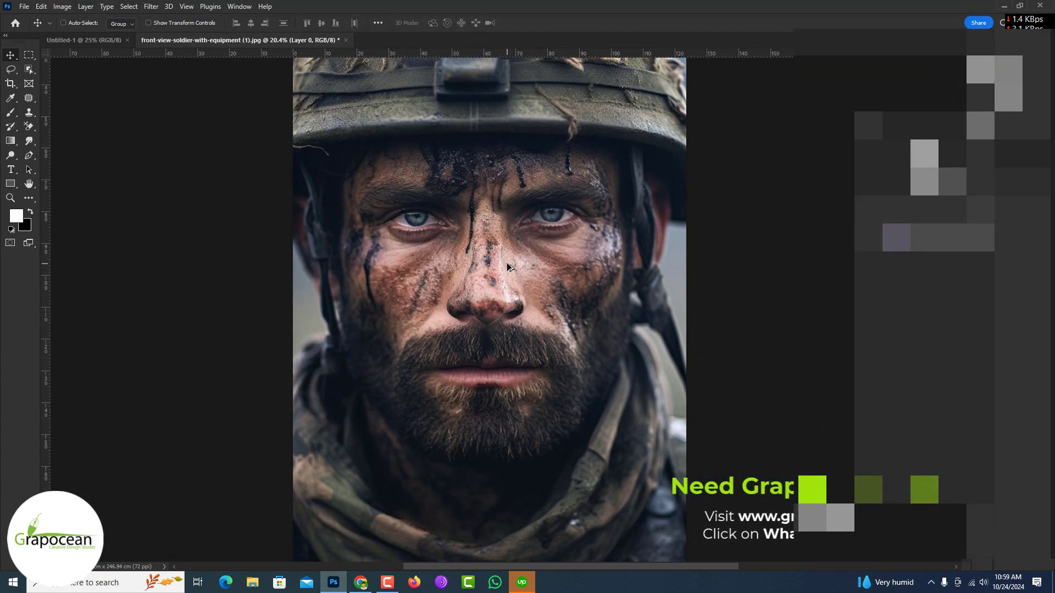
scroll(507, 263, "up", 2)
scroll(507, 262, "up", 1)
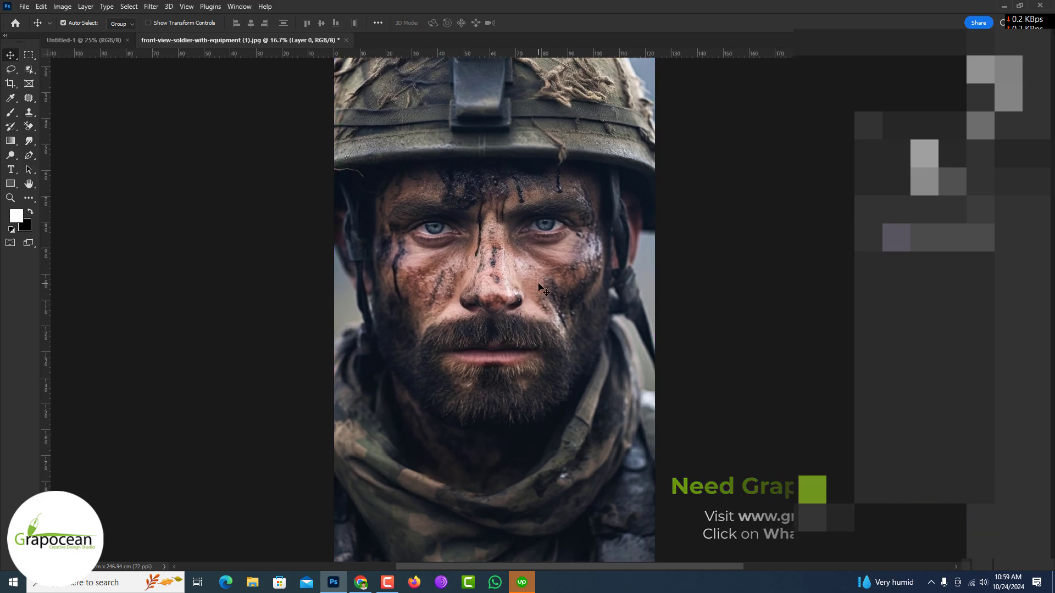
scroll(511, 269, "up", 1)
scroll(513, 272, "up", 3)
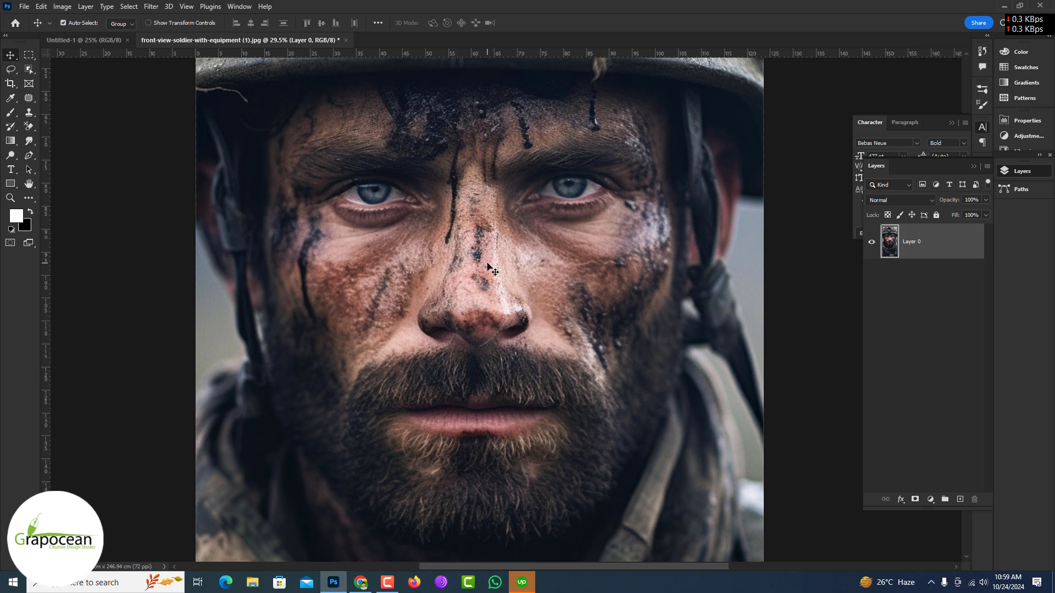
scroll(524, 258, "down", 2)
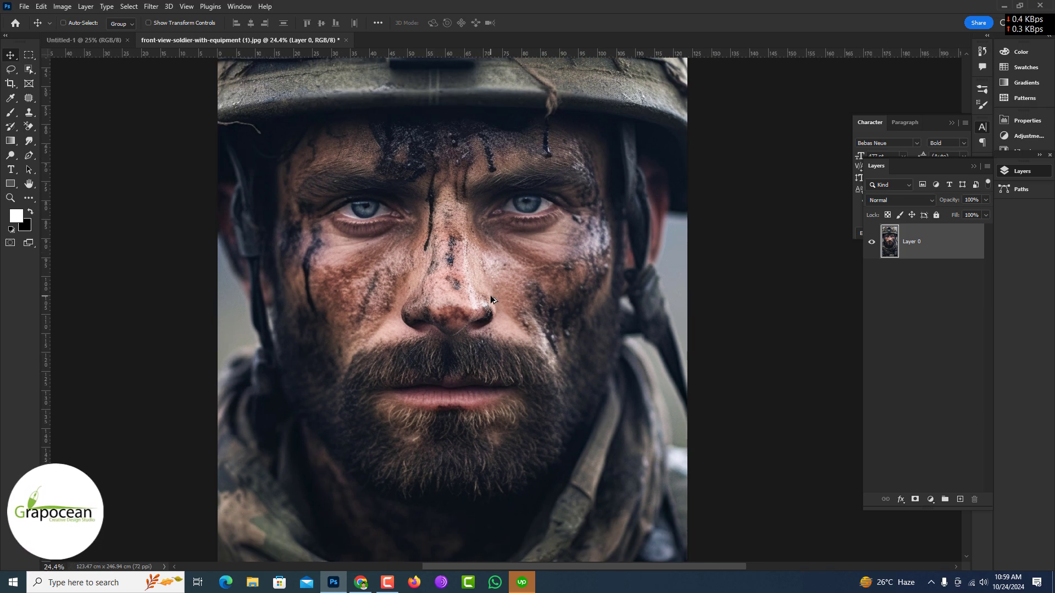
scroll(490, 295, "down", 2)
scroll(495, 308, "down", 2)
scroll(521, 369, "up", 10)
scroll(521, 368, "down", 8)
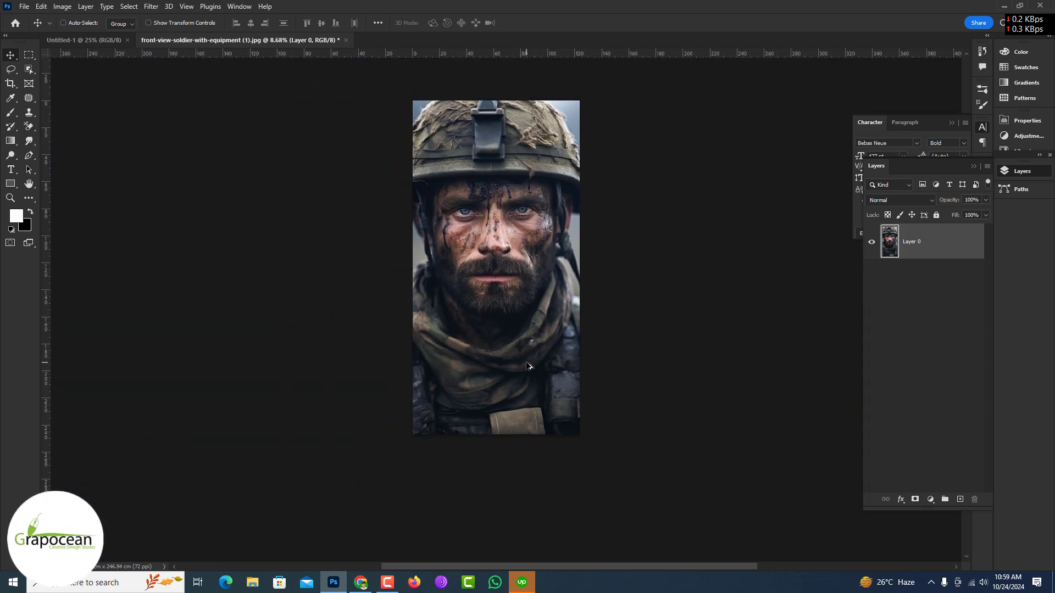
scroll(504, 289, "up", 4)
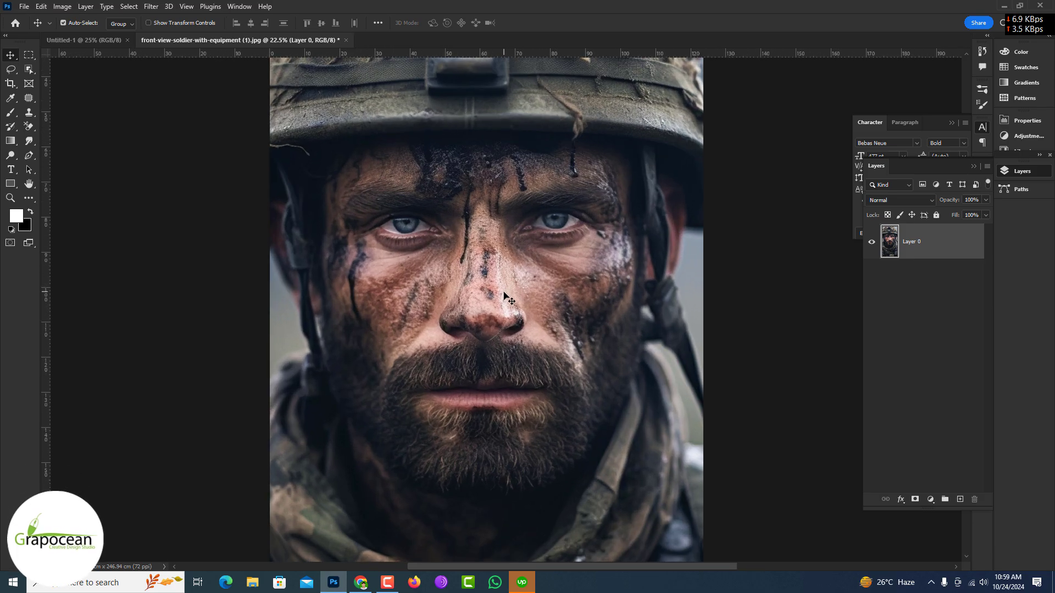
Step: Hide the original layer and start a Gaussian Blur on Layer 0 copy, previewing the face
scroll(509, 288, "down", 2)
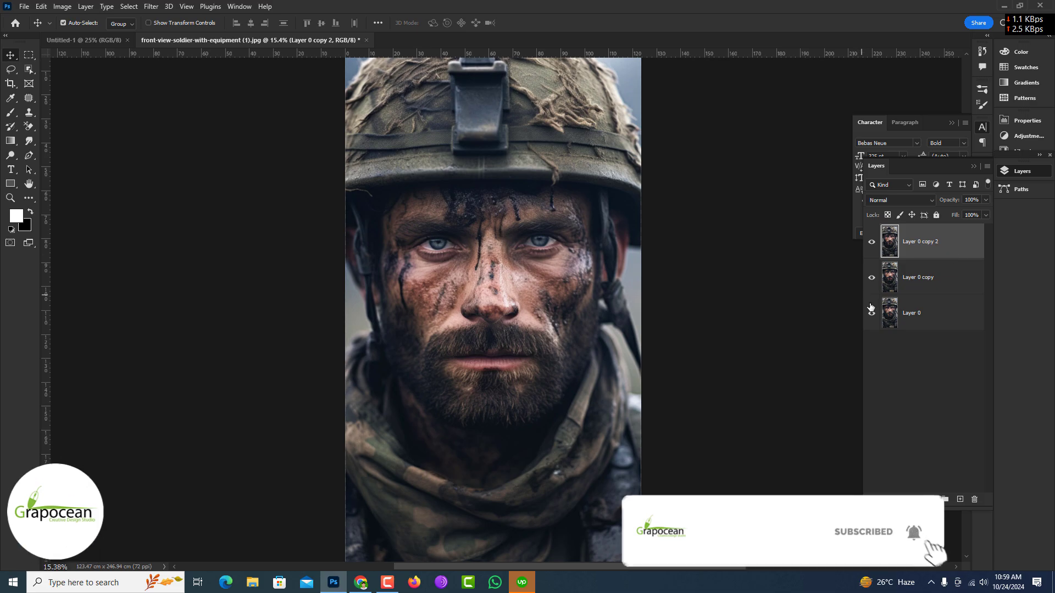
left_click(941, 269)
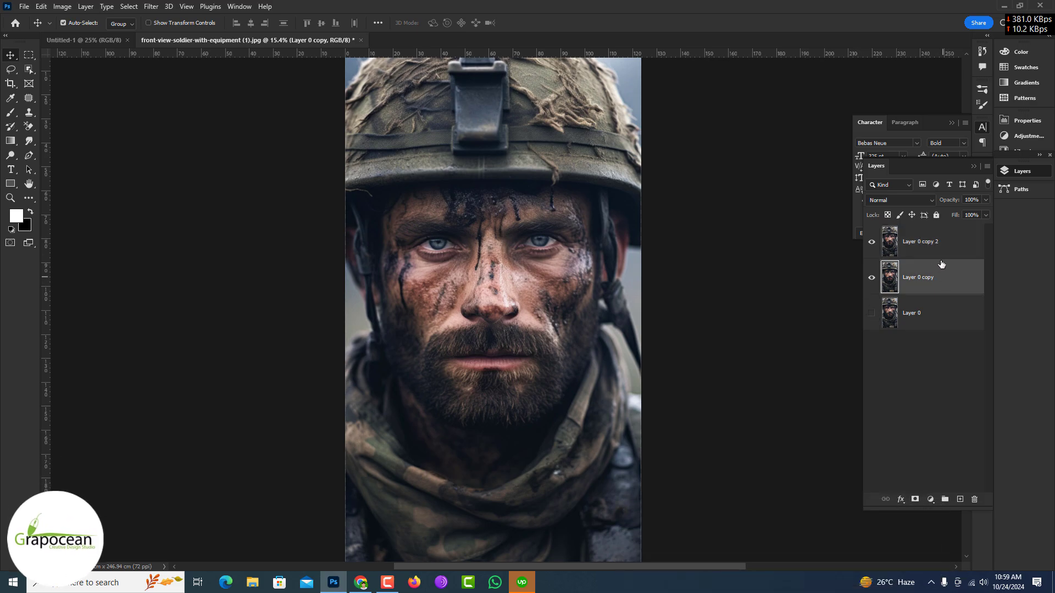
left_click(152, 7)
mouse_move(158, 146)
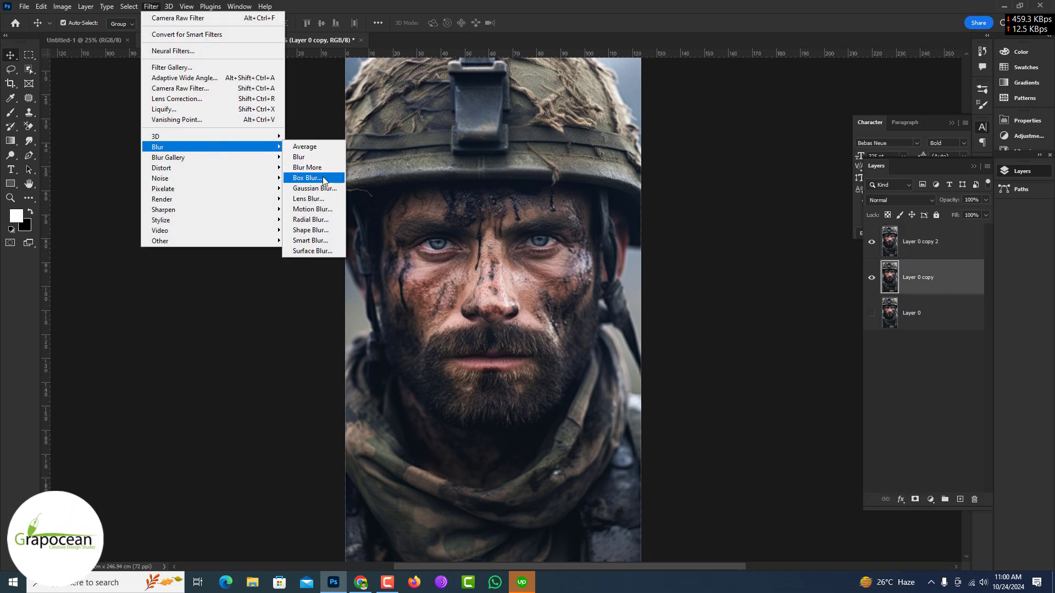
left_click(315, 188)
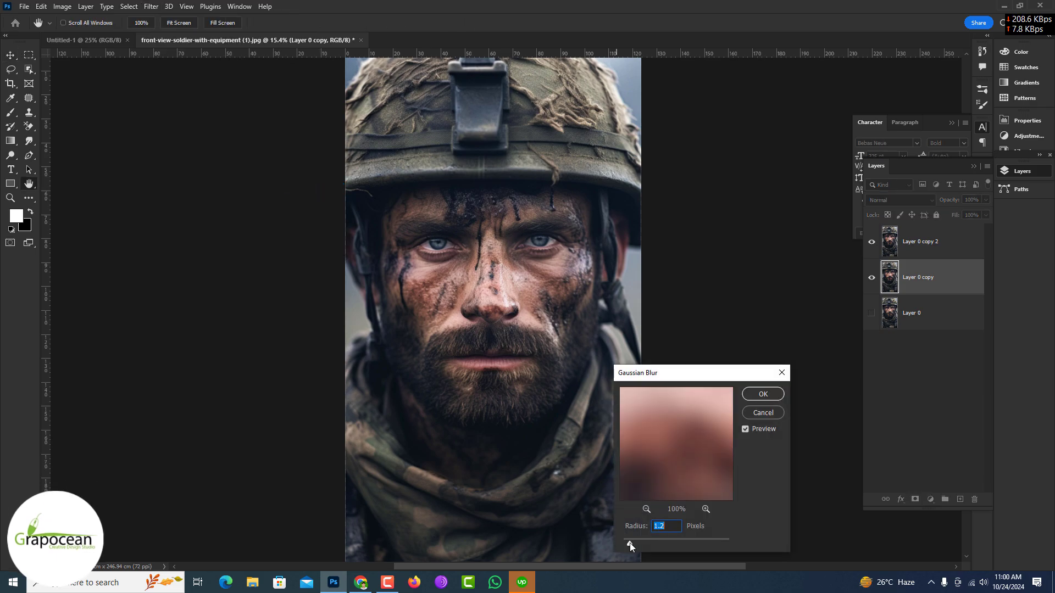
key("ctrl+plus")
key("ctrl+plus")
key("ctrl+plus")
left_click(646, 510)
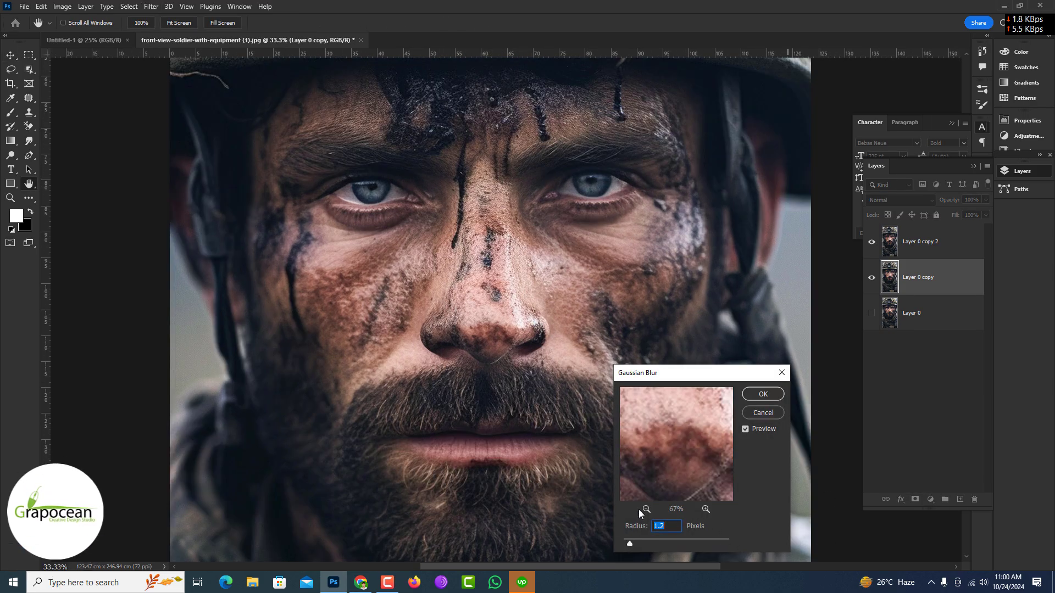
left_click(650, 505)
left_click(649, 505)
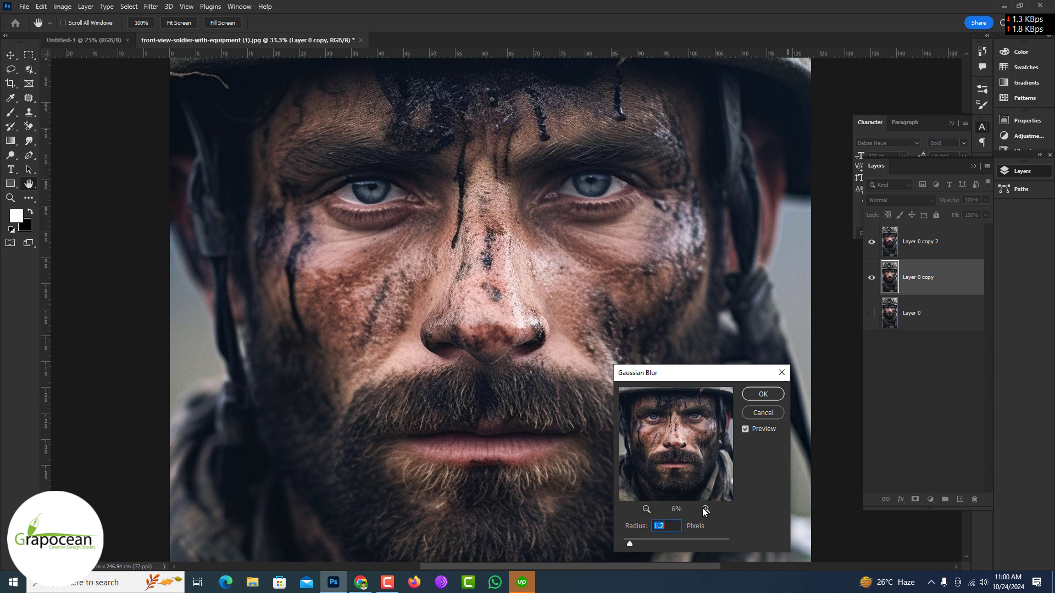
left_click(650, 506)
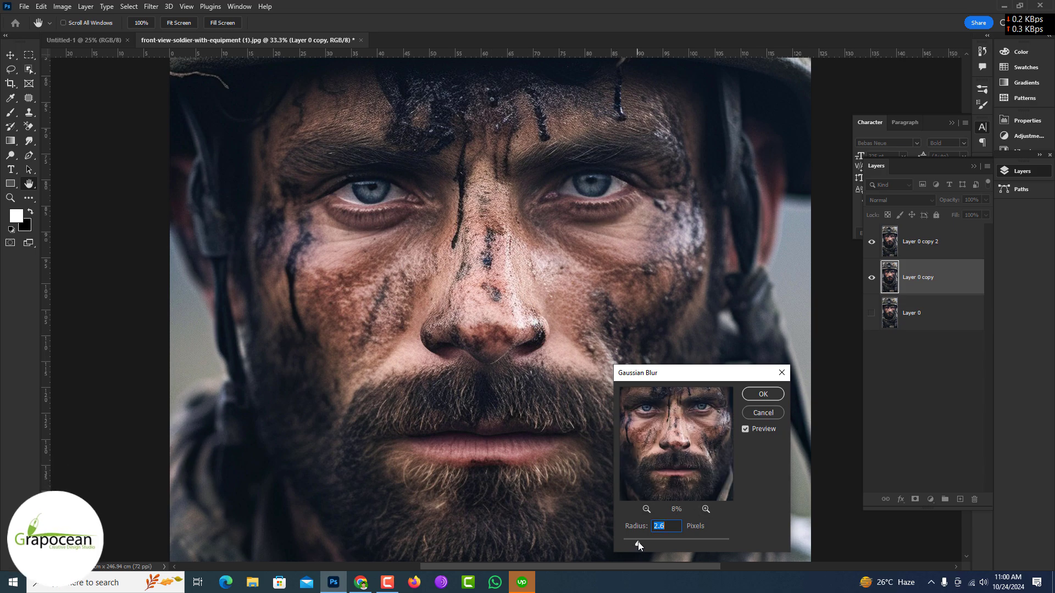
Step: Blur Layer 0 copy at a 10-pixel radius and toggle the top copy to compare
left_click_drag(641, 542, 649, 543)
left_click_drag(662, 544, 667, 542)
left_click(769, 396)
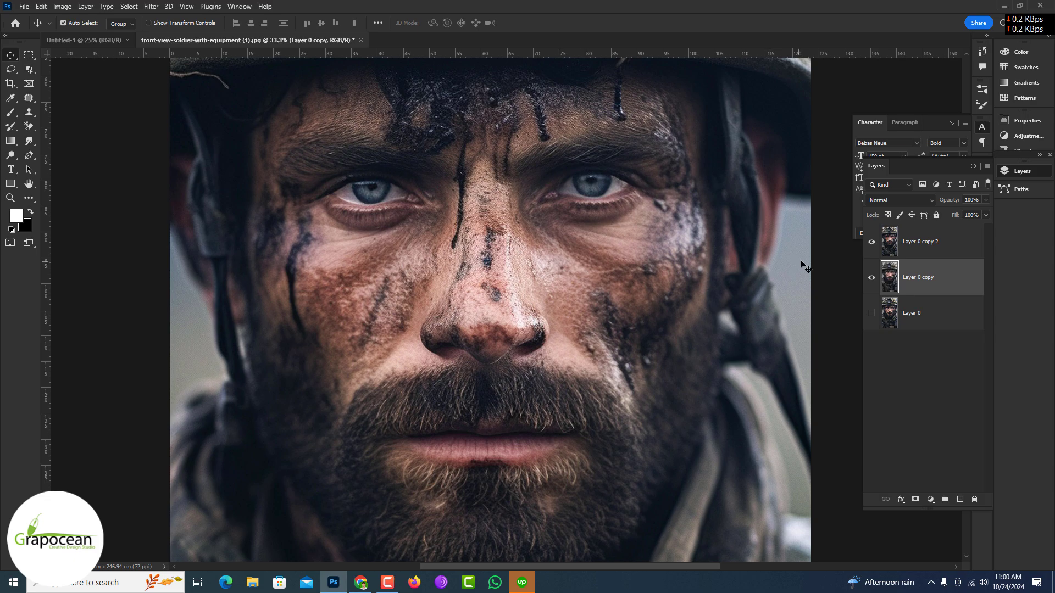
left_click(871, 243)
left_click(871, 242)
left_click(871, 242)
Step: Reblur Layer 0 copy with a gentler 2.5-pixel Gaussian Blur
left_click(151, 7)
mouse_move(211, 147)
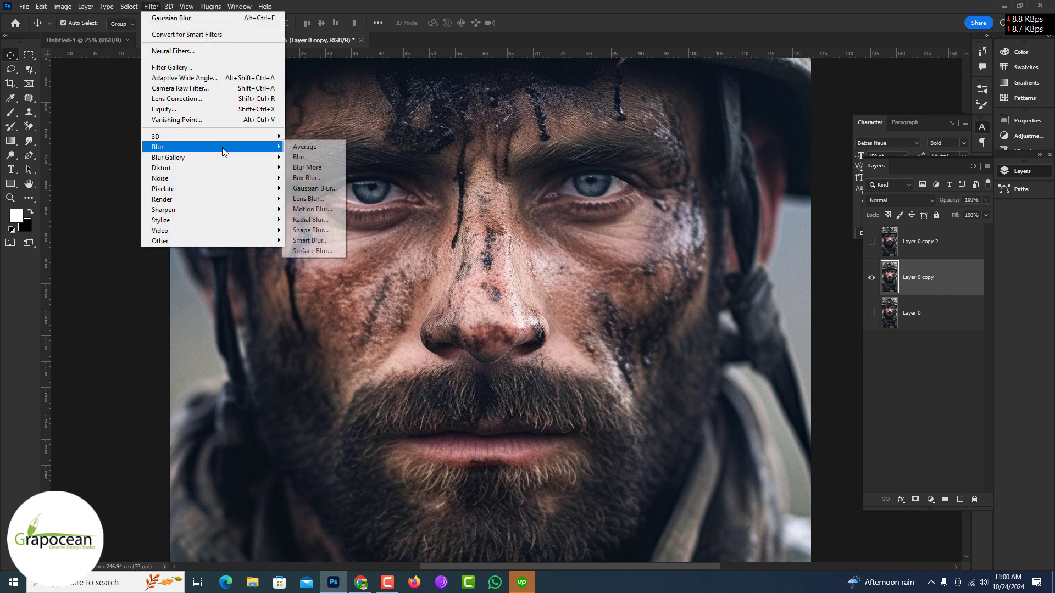
left_click(315, 188)
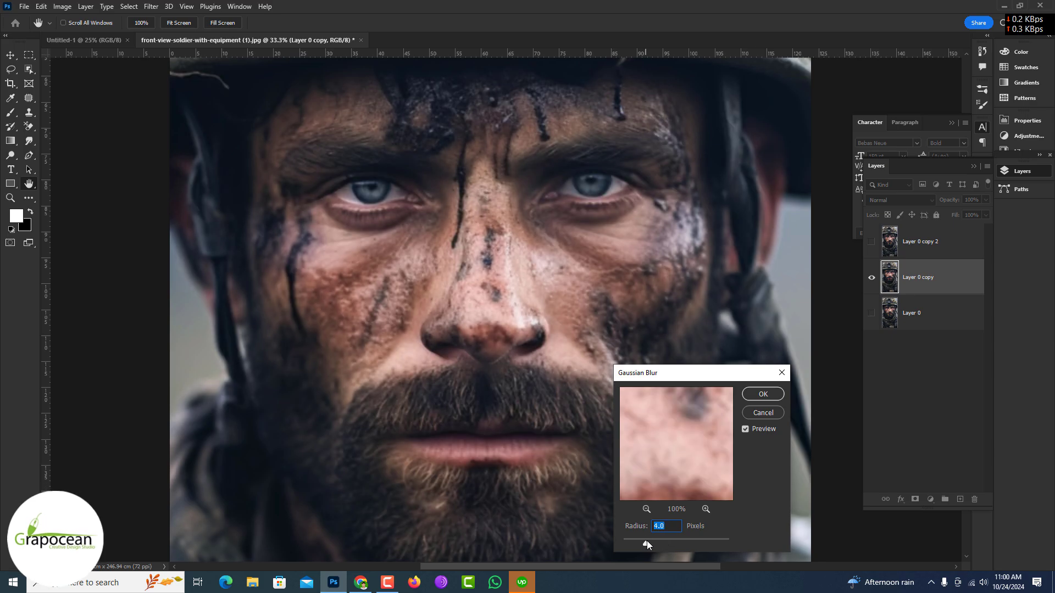
mouse_move(647, 543)
left_mouse_down()
mouse_move(637, 544)
mouse_move(654, 543)
left_mouse_up()
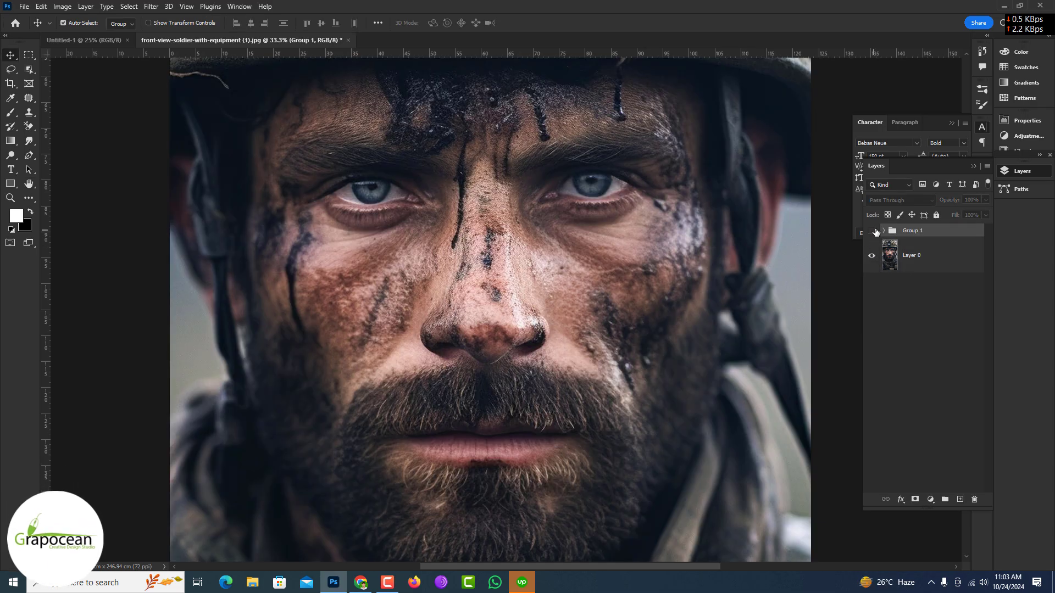
scroll(401, 293, "up", 3)
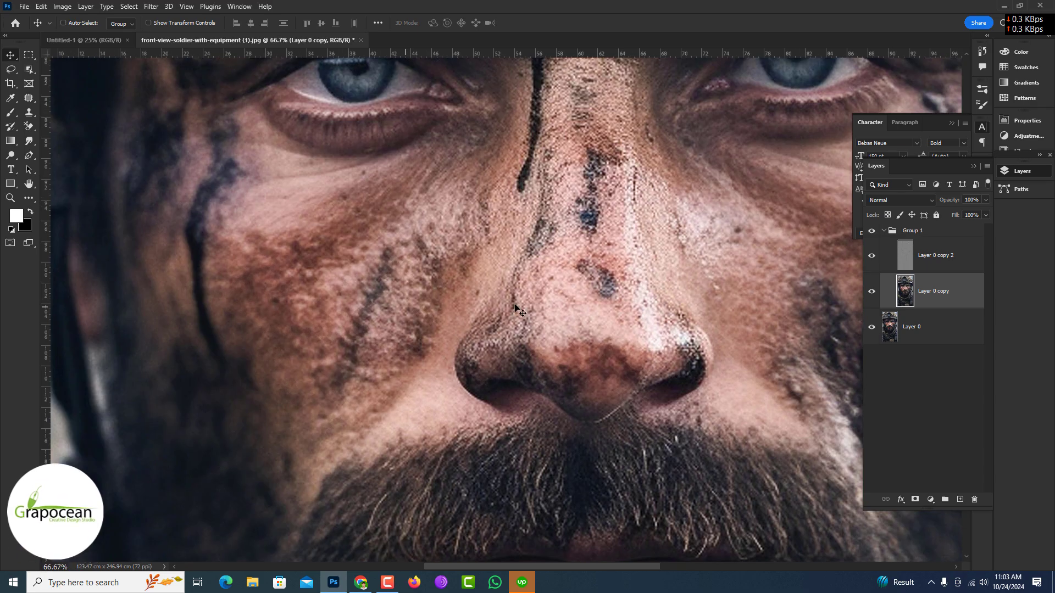
Step: Lasso the dark streaks on the left cheek and fill them, getting past the group-fill error
scroll(401, 292, "up", 2)
left_click(11, 68)
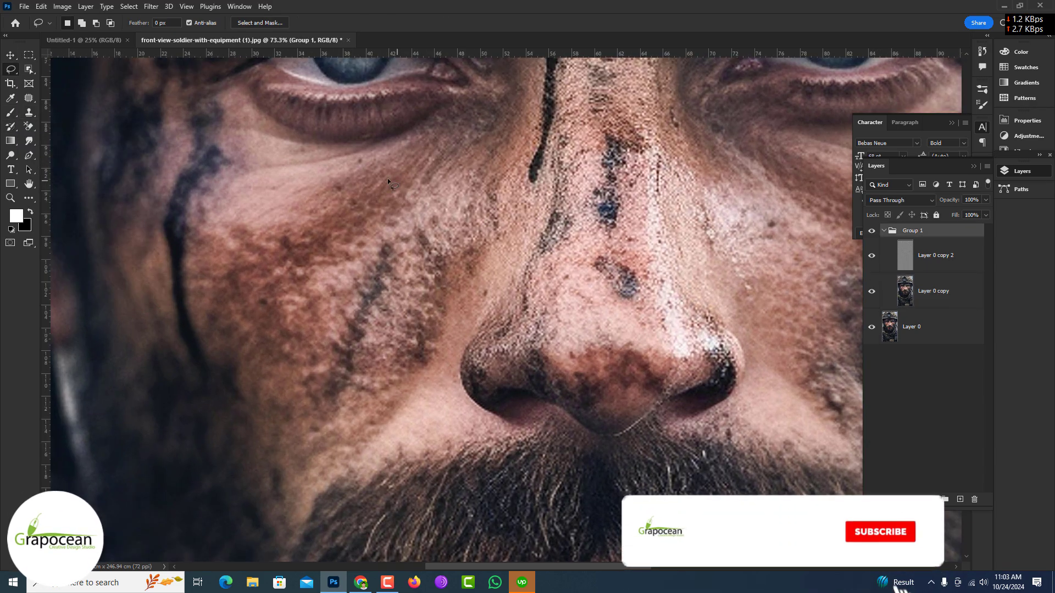
mouse_move(506, 161)
left_mouse_down()
mouse_move(345, 266)
mouse_move(506, 160)
left_mouse_up()
key("ctrl+j")
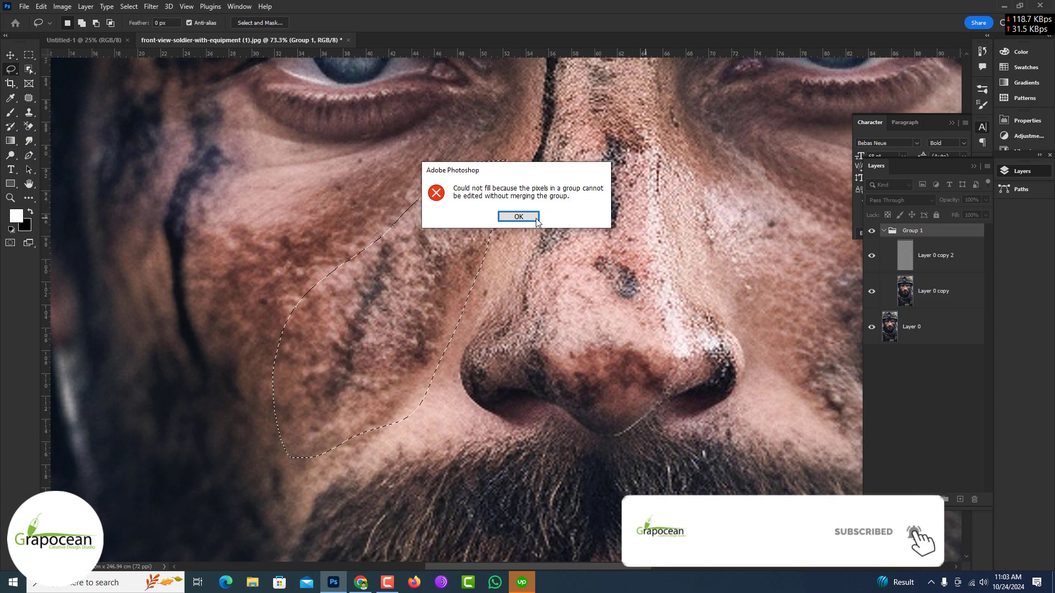
key("Return")
left_click(957, 298)
key("shift+Delete")
key("ctrl+d")
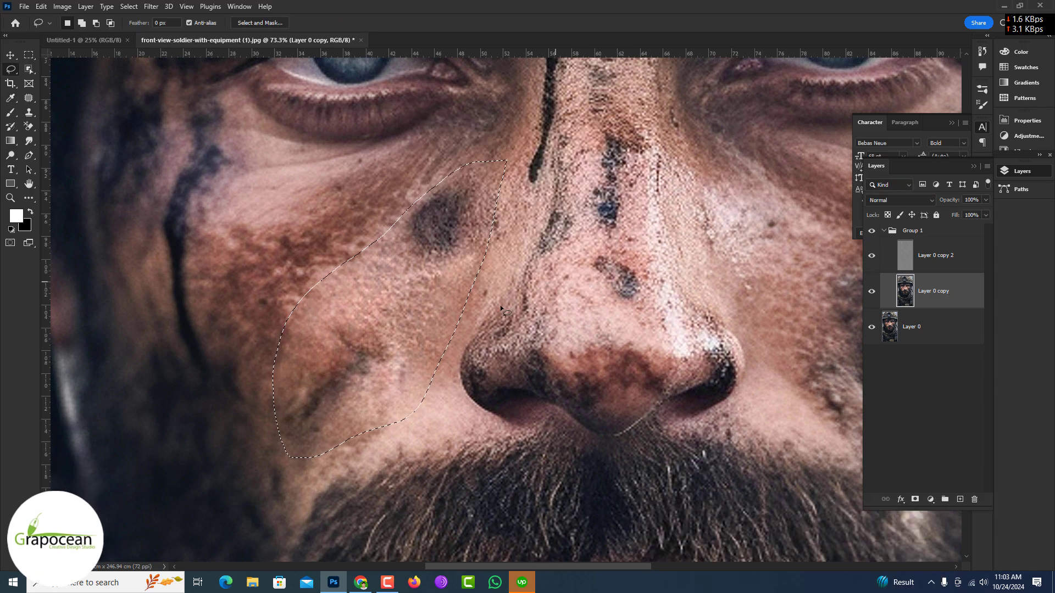
Step: Lasso the dark cheek patches and the spot beside the nose bridge and Content-Aware fill them
scroll(402, 294, "down", 1)
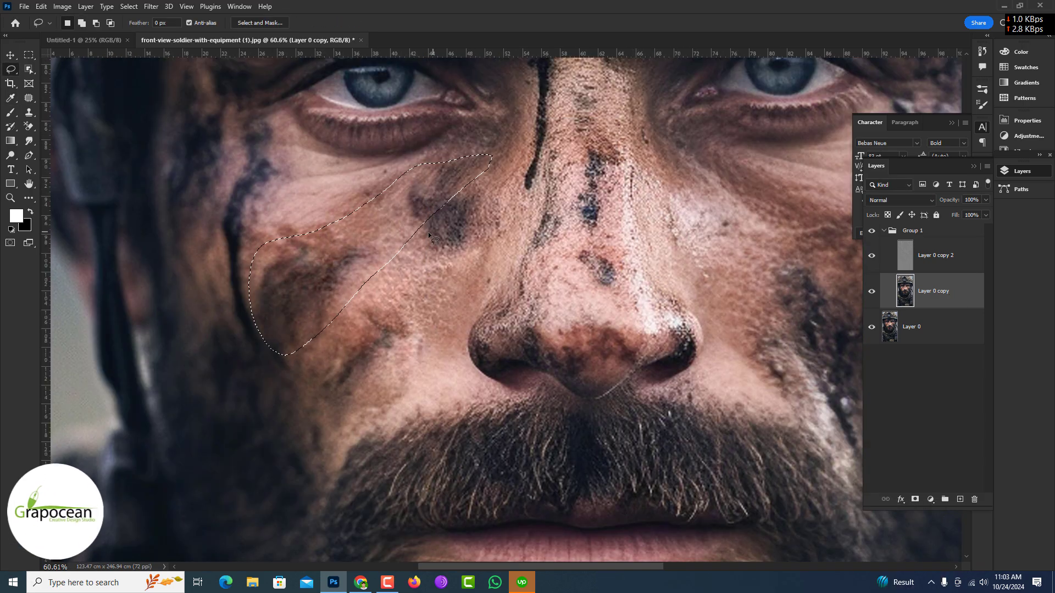
scroll(468, 304, "down", 3)
scroll(469, 296, "up", 2)
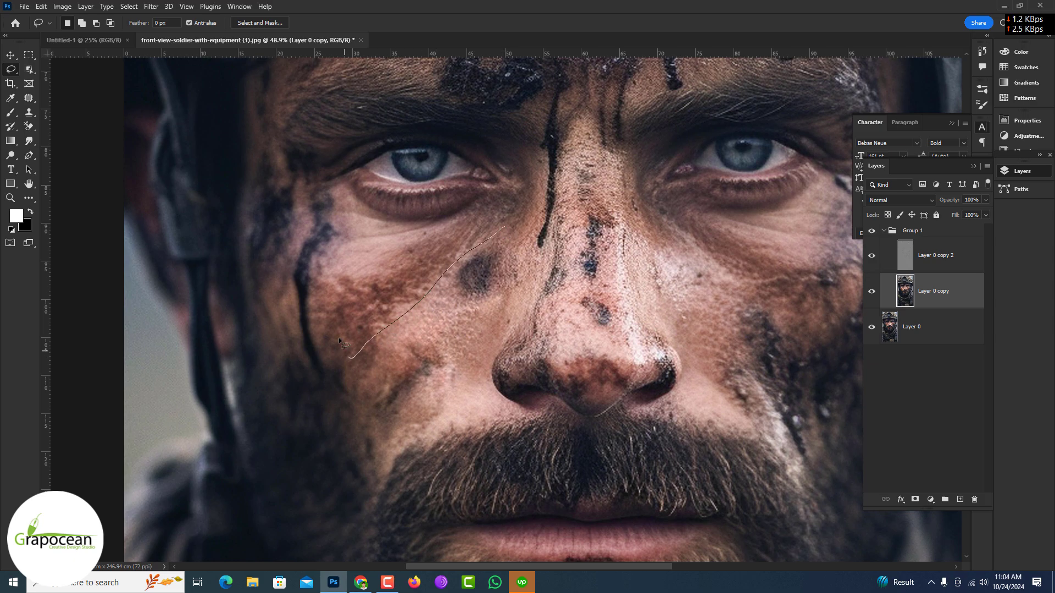
left_click_drag(339, 342, 500, 224)
key("shift+BackSpace")
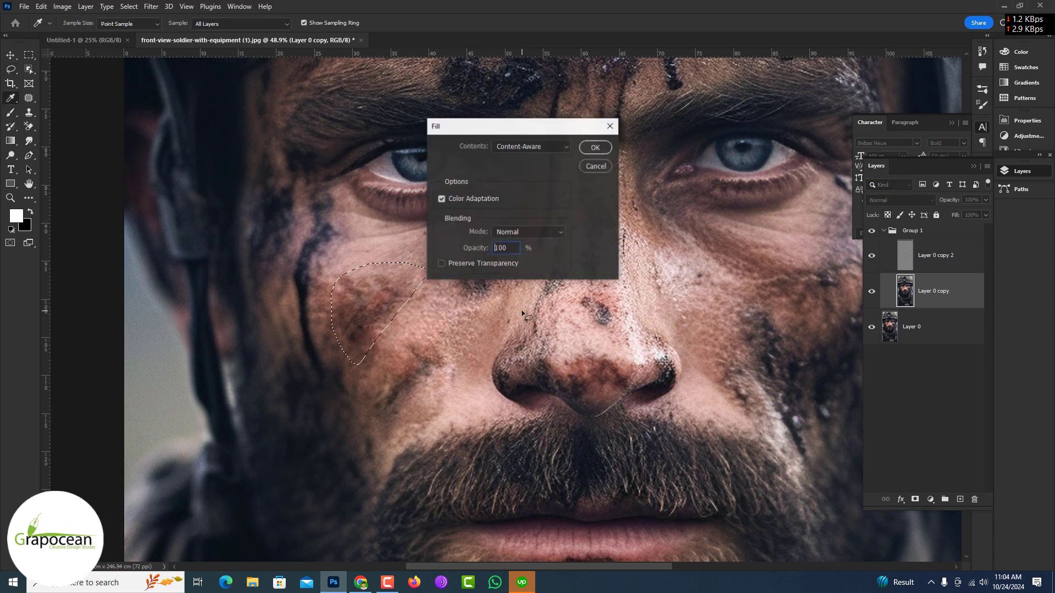
key("Escape")
left_click_drag(357, 367, 387, 343)
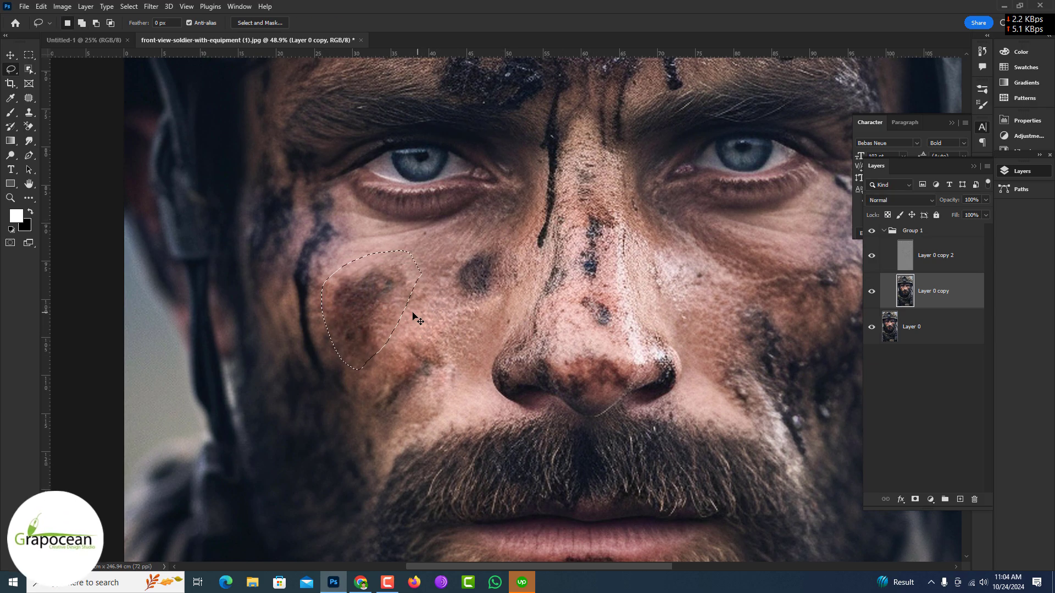
left_click_drag(516, 226, 510, 287)
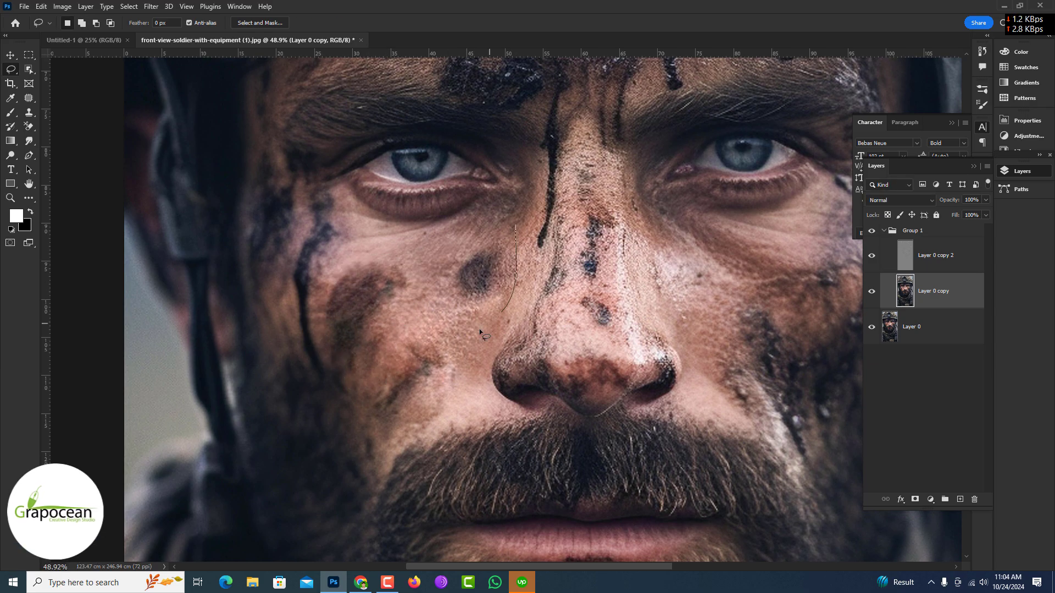
key("shift+BackSpace")
key("Return")
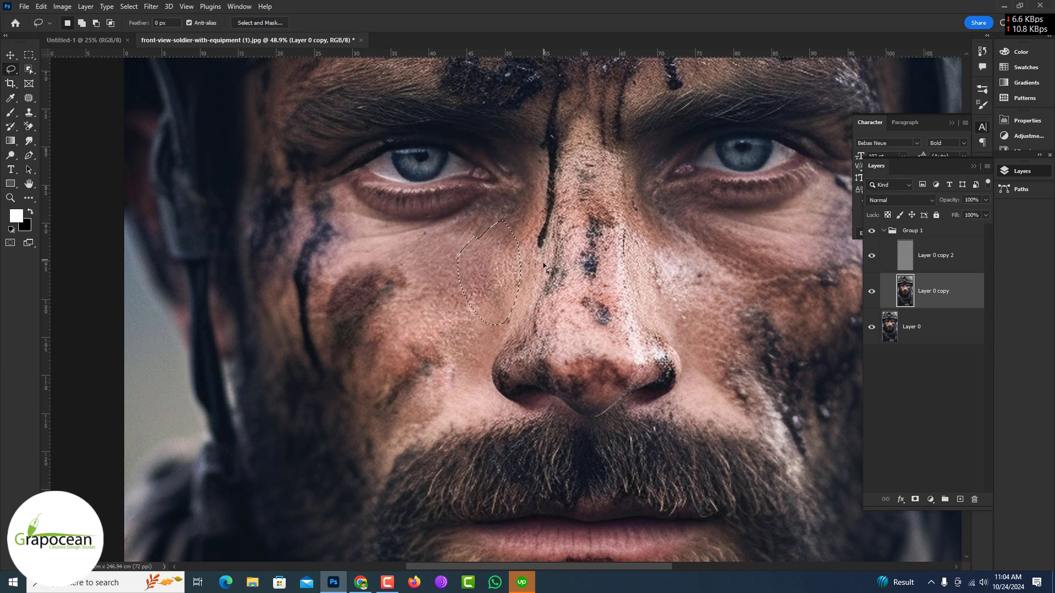
key("ctrl+d")
Step: Undo and redo the fill to compare the cheek before and after
scroll(516, 337, "down", 5)
scroll(422, 310, "up", 5)
key("ctrl+z")
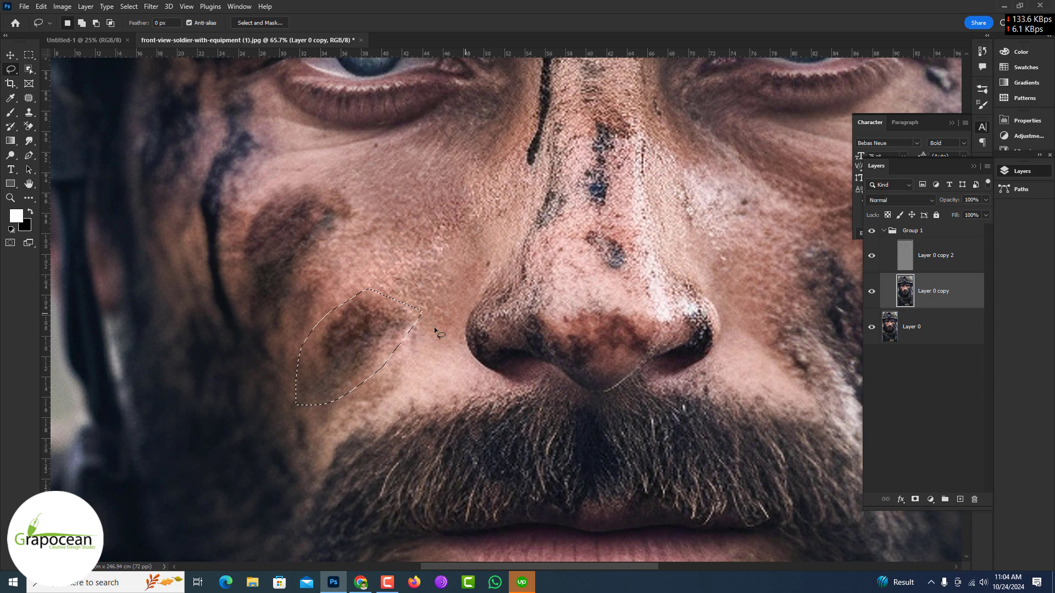
key("ctrl+shift+z")
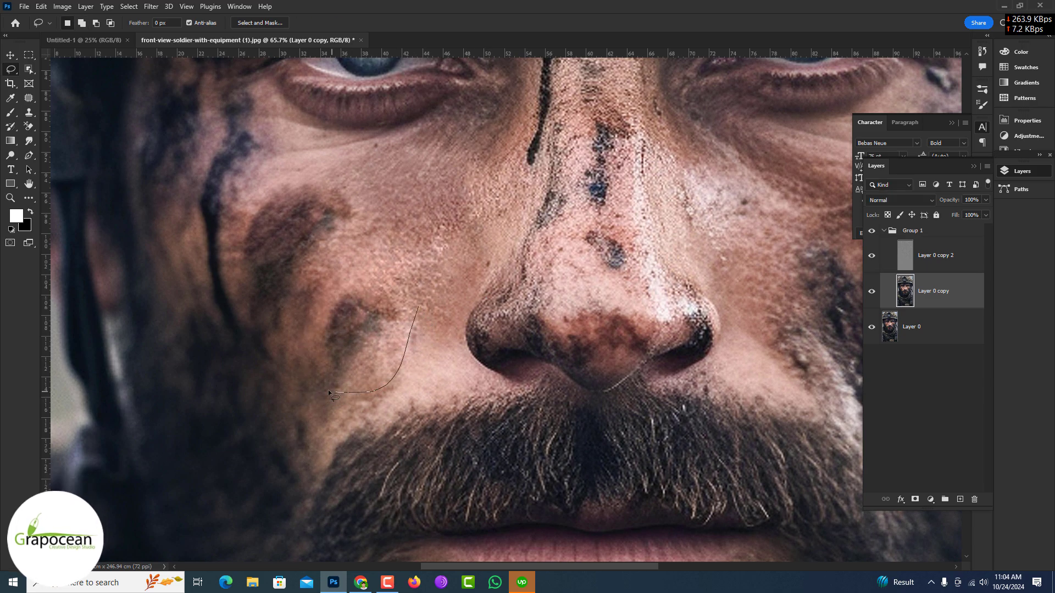
key("ctrl+z")
key("ctrl+shift+z")
scroll(299, 247, "up", 2)
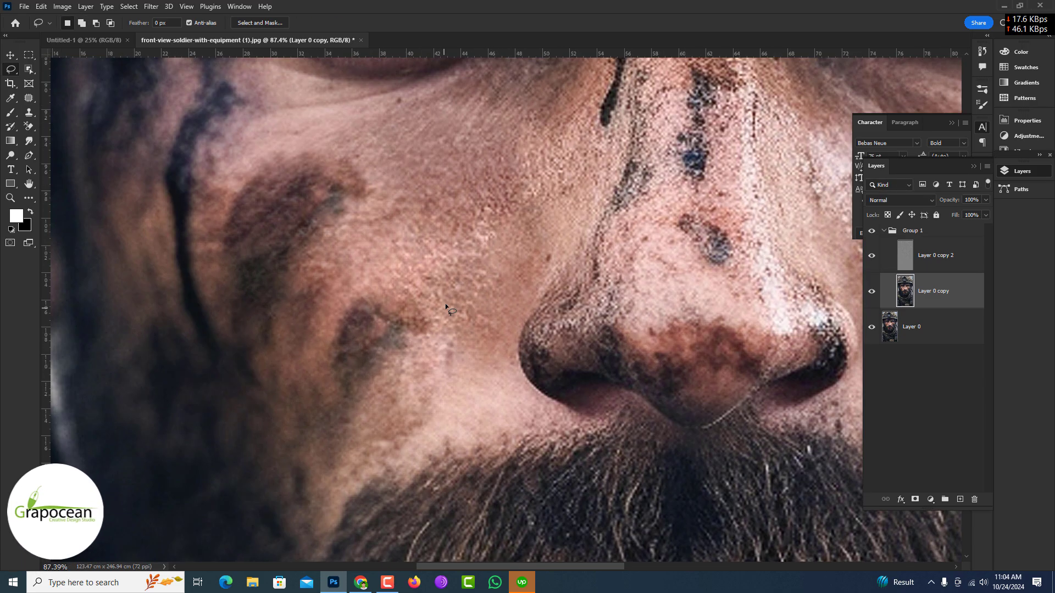
key("ctrl+z")
Step: Remove the lower-cheek blotch with the Clone Stamp, then begin lassoing the skin below the eye
left_click(29, 112)
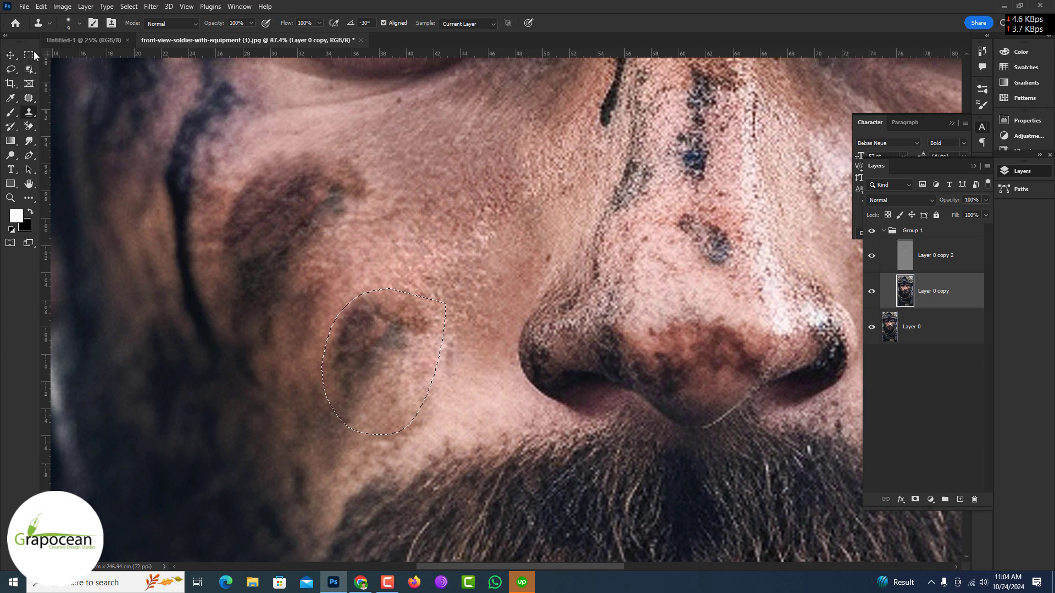
key("ctrl+d")
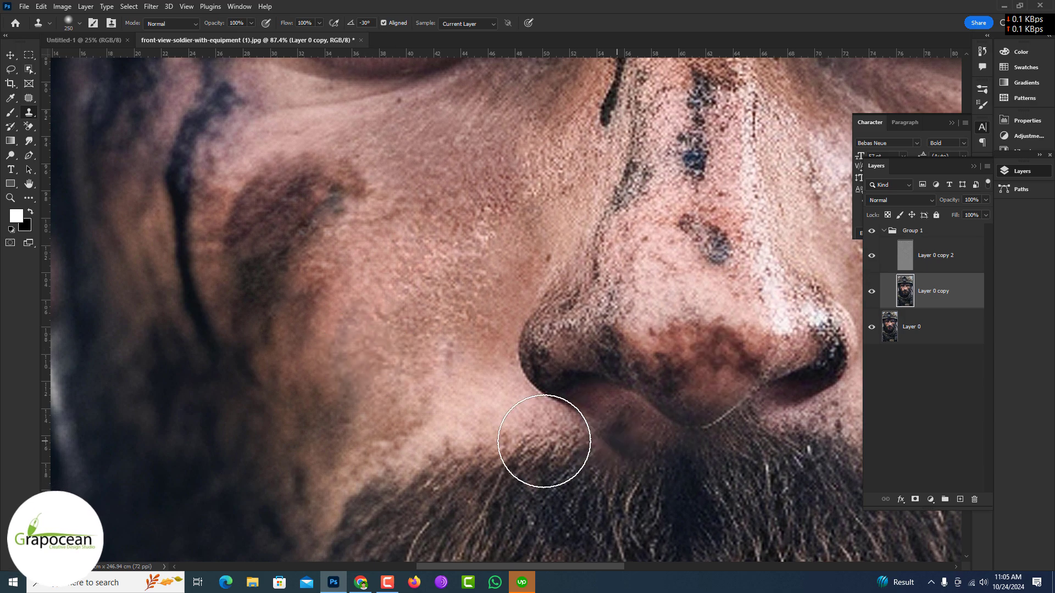
scroll(522, 419, "down", 7)
scroll(522, 419, "up", 3)
scroll(542, 287, "up", 2)
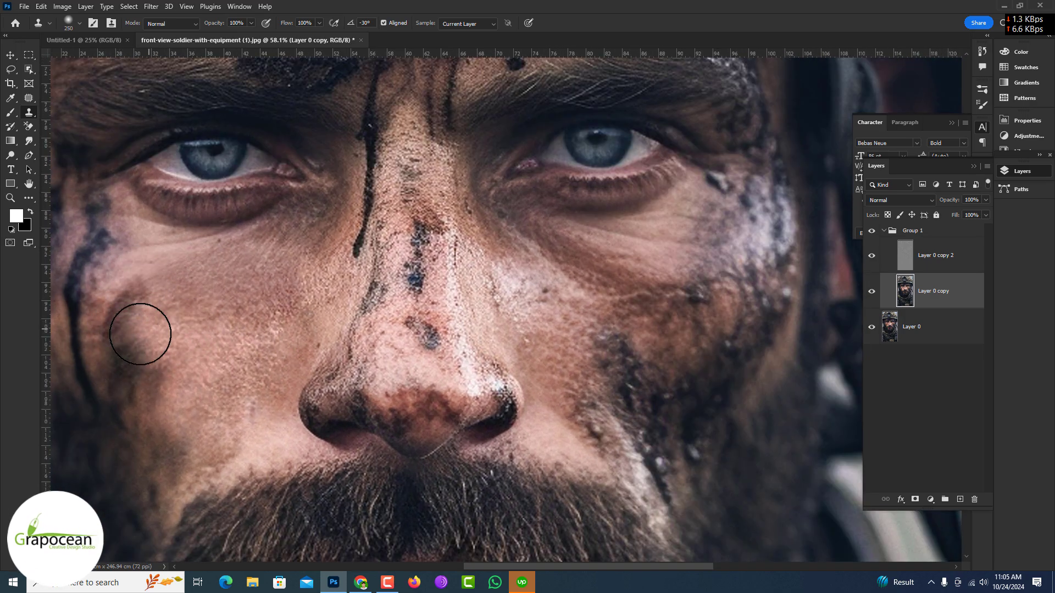
scroll(365, 408, "down", 8)
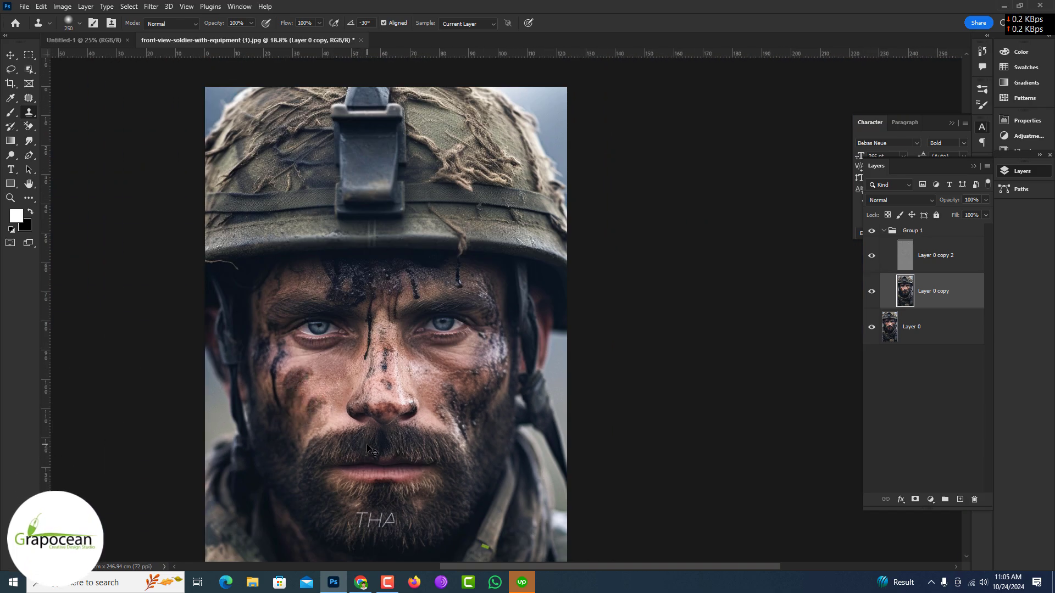
scroll(449, 331, "up", 5)
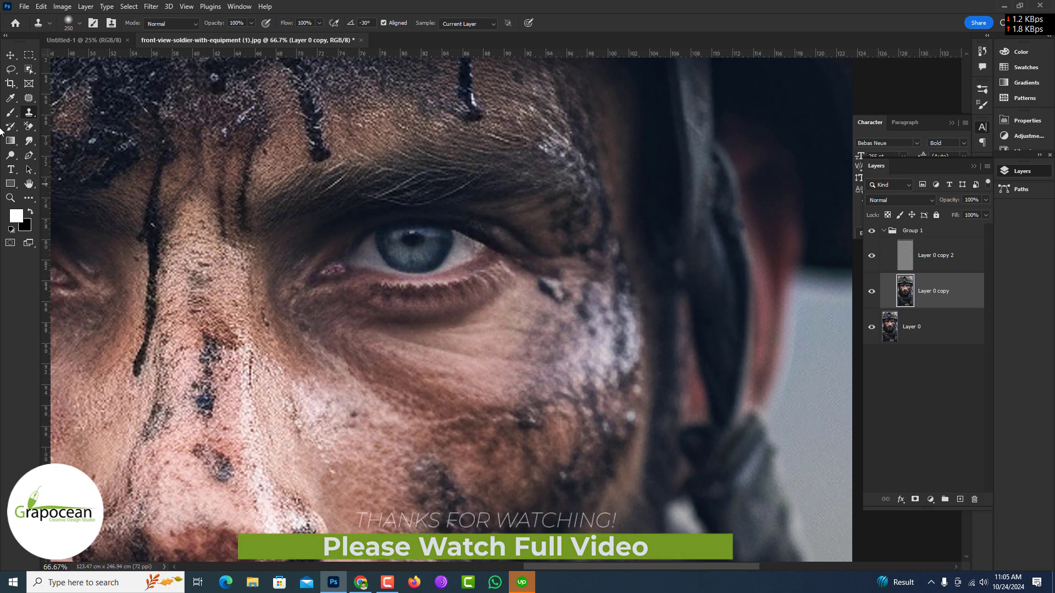
key("l")
left_click_drag(283, 335, 382, 431)
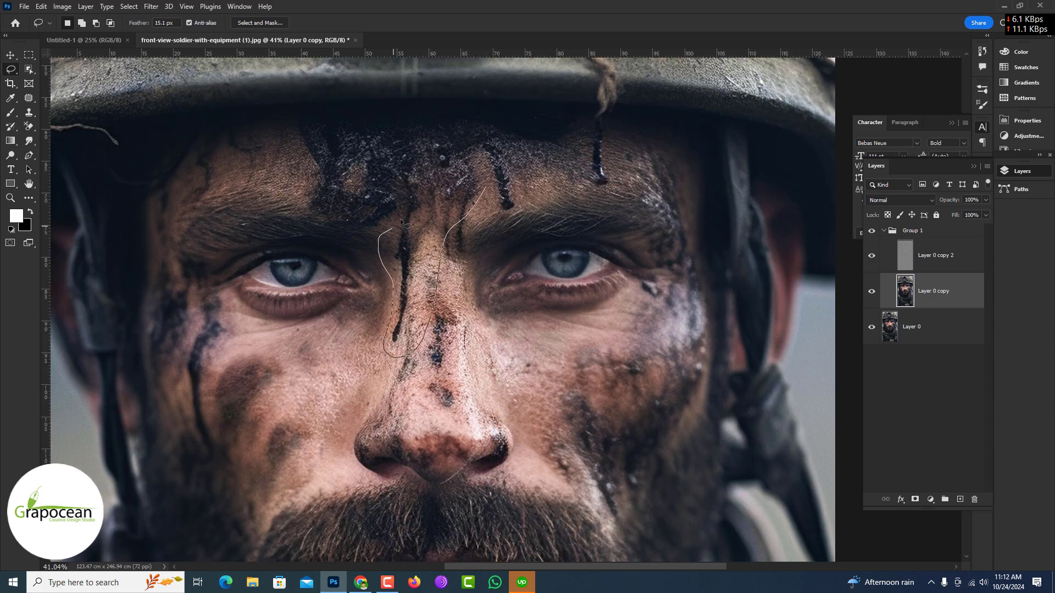
Step: Lasso the forehead and nose areas with a 15.1 px feather and Gaussian-blur each
left_click_drag(407, 359, 473, 185)
key("ctrl+alt+f")
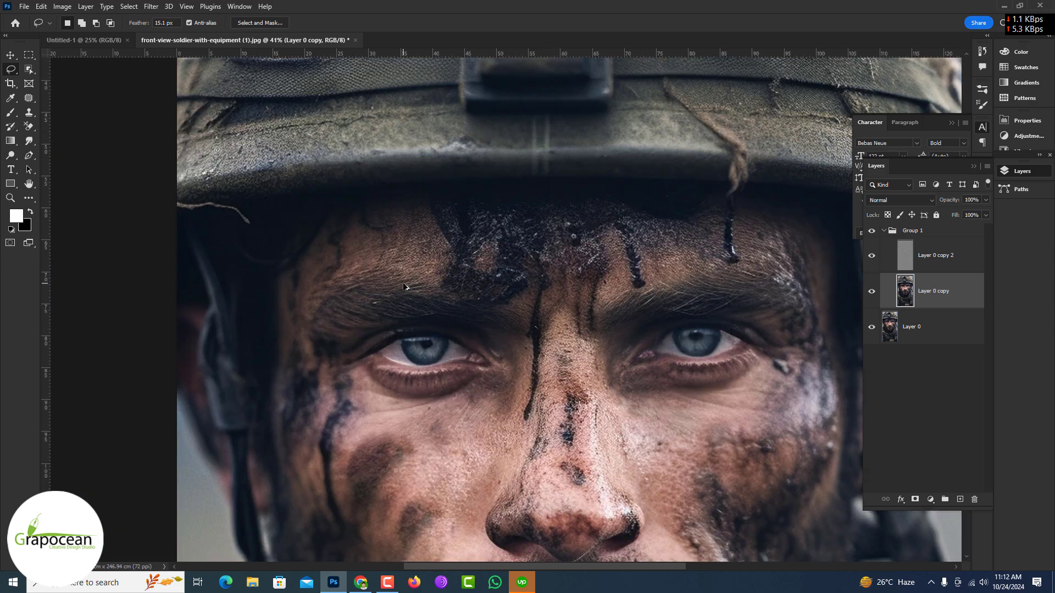
left_click_drag(494, 312, 367, 283)
left_click_drag(539, 173, 528, 176)
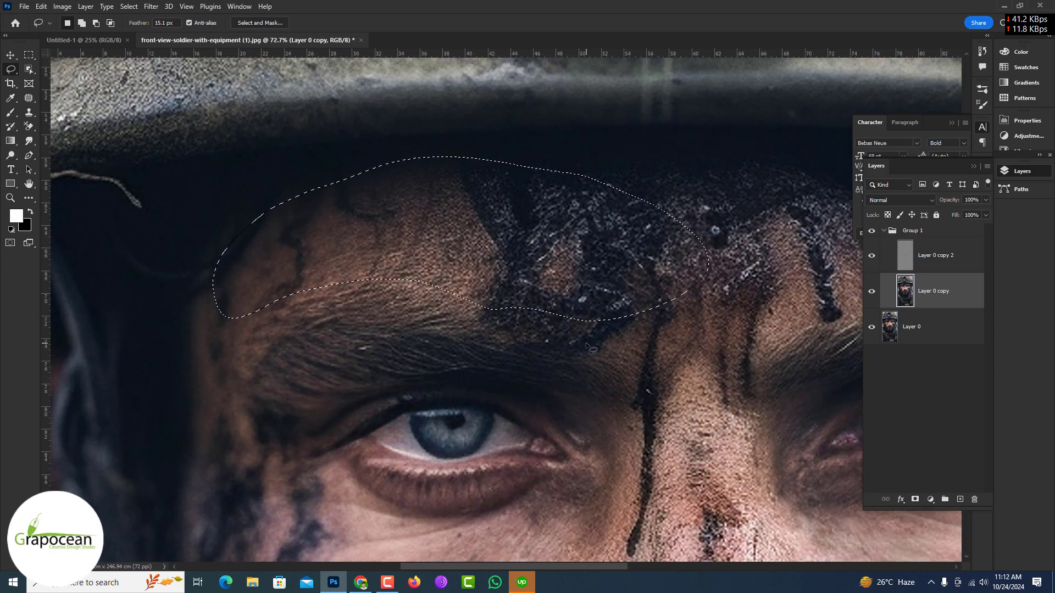
key("ctrl+alt+f")
left_click_drag(757, 221, 567, 308)
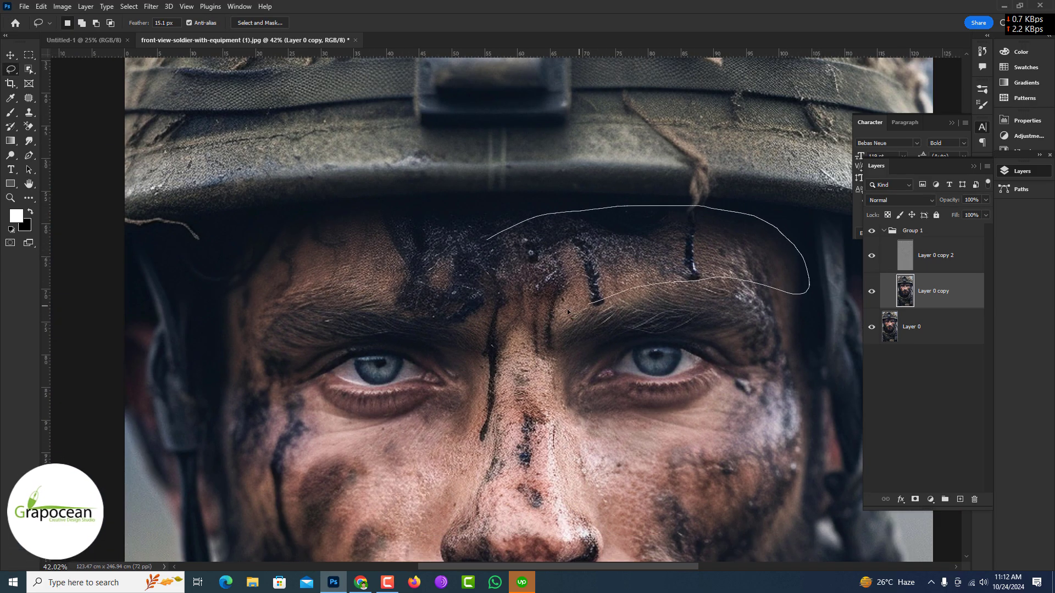
key("ctrl+alt+f")
key("Return")
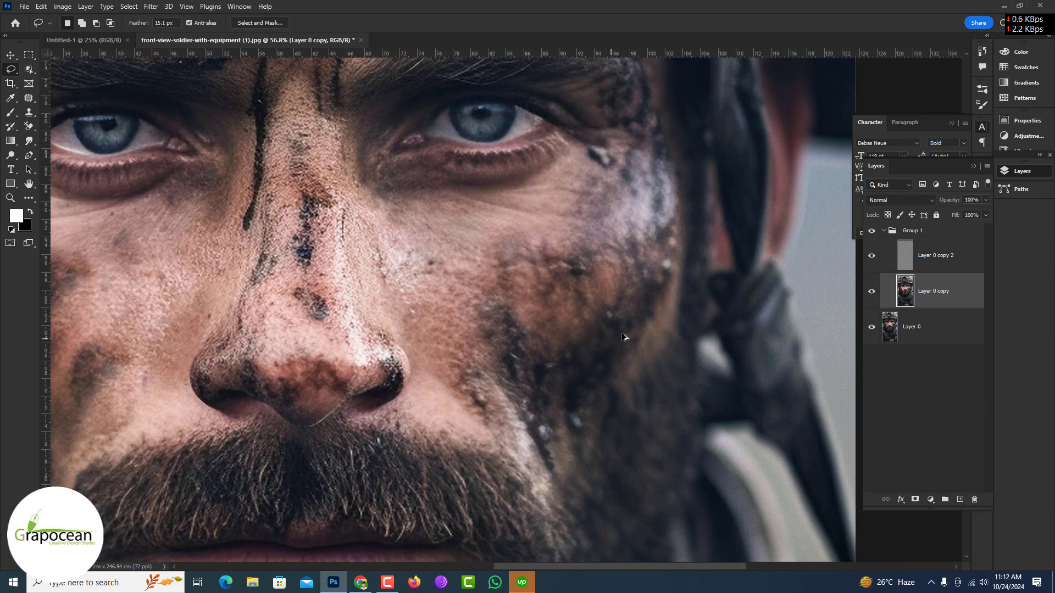
Step: Lasso the right cheek and the lips, then Gaussian-blur the lip area
left_click_drag(681, 208, 681, 296)
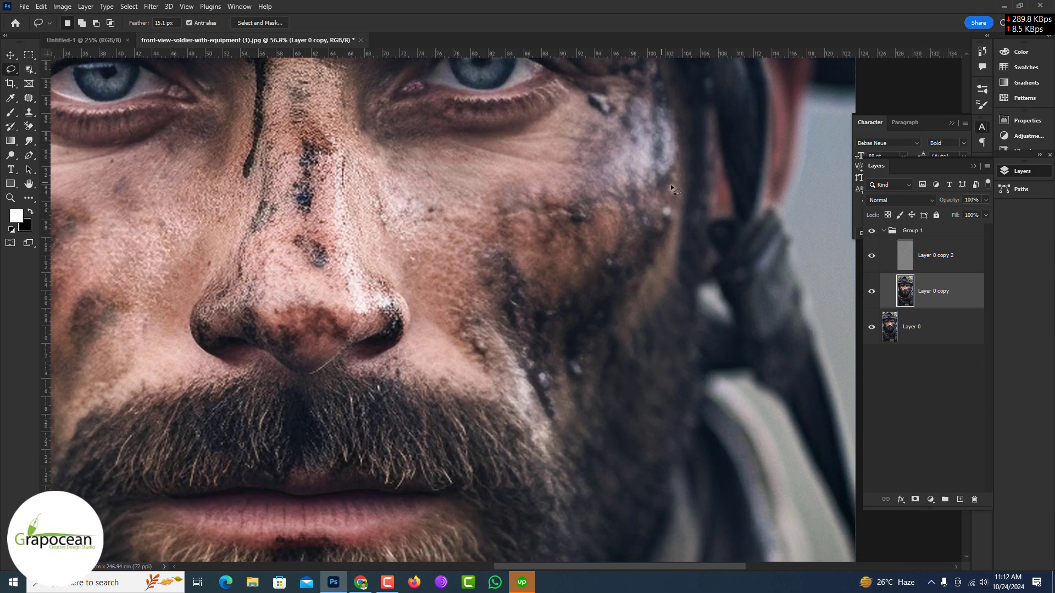
left_click_drag(670, 184, 664, 278)
scroll(562, 309, "down", 5)
scroll(488, 352, "up", 3)
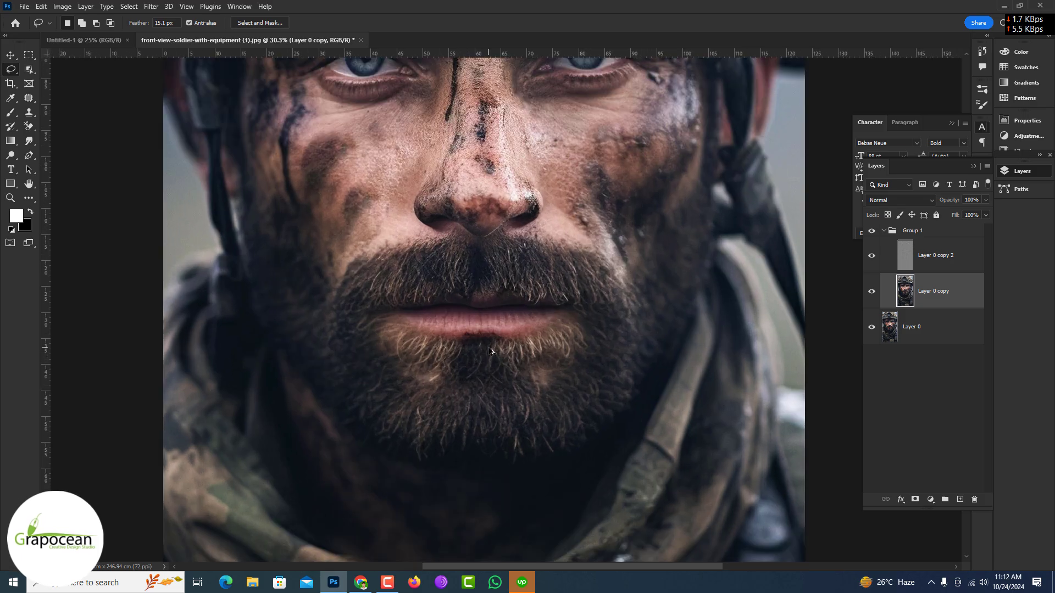
scroll(489, 351, "up", 3)
left_click_drag(587, 301, 448, 332)
left_click_drag(558, 336, 576, 335)
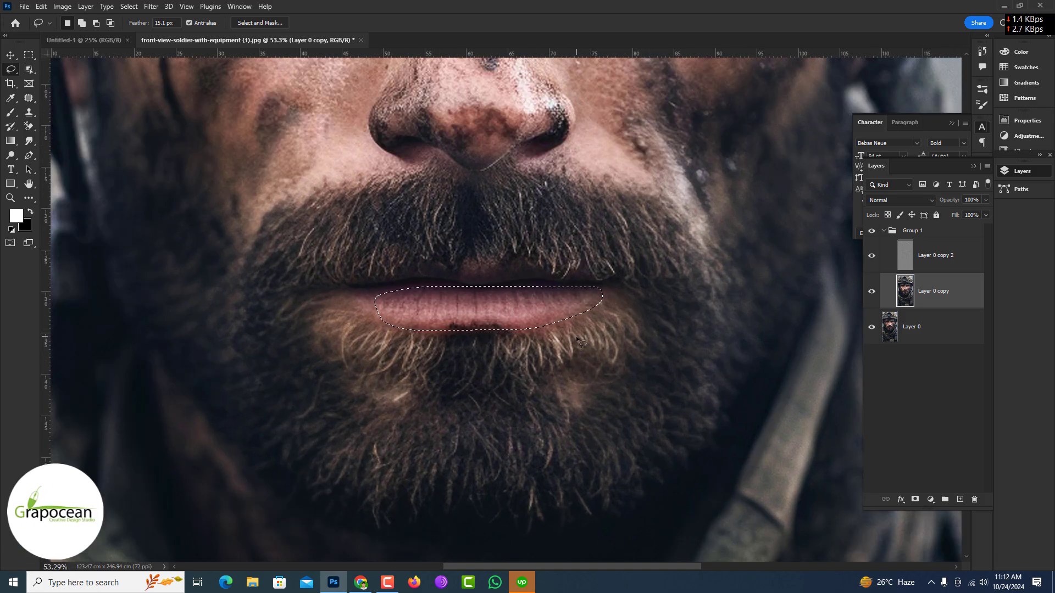
key("alt+ctrl+f")
key("Return")
key("ctrl+d")
Step: Bring the helmet into view and begin outlining the helmet brim
scroll(582, 338, "down", 3)
scroll(499, 193, "up", 1)
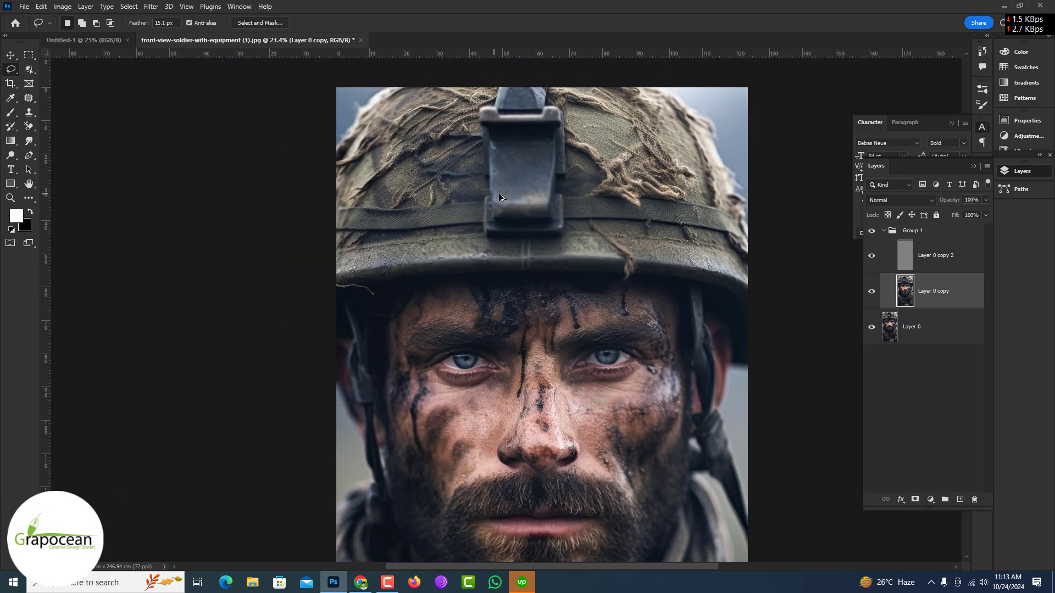
scroll(500, 284, "up", 2)
left_click_drag(328, 273, 390, 267)
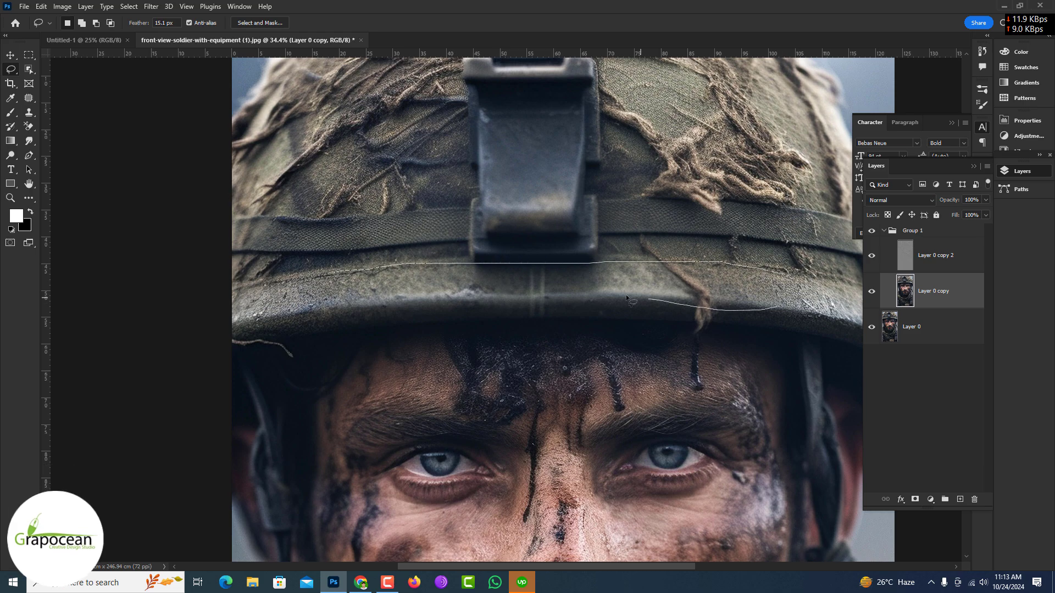
Step: Blur the lassoed helmet brim with a 6.8-pixel Gaussian Blur
key("alt+ctrl+f")
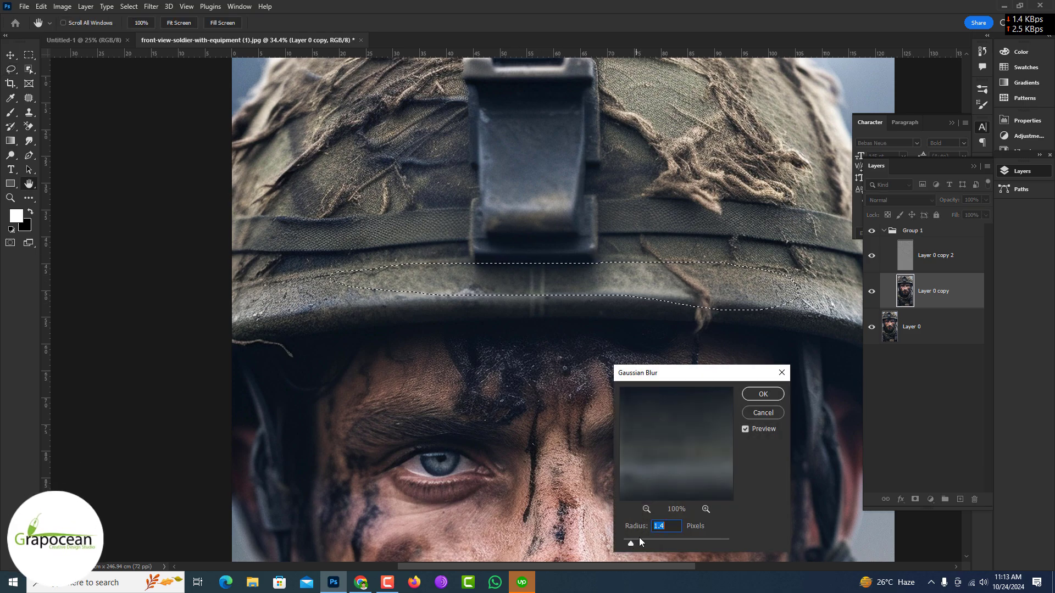
left_click_drag(639, 539, 656, 543)
left_click(763, 393)
key("ctrl+d")
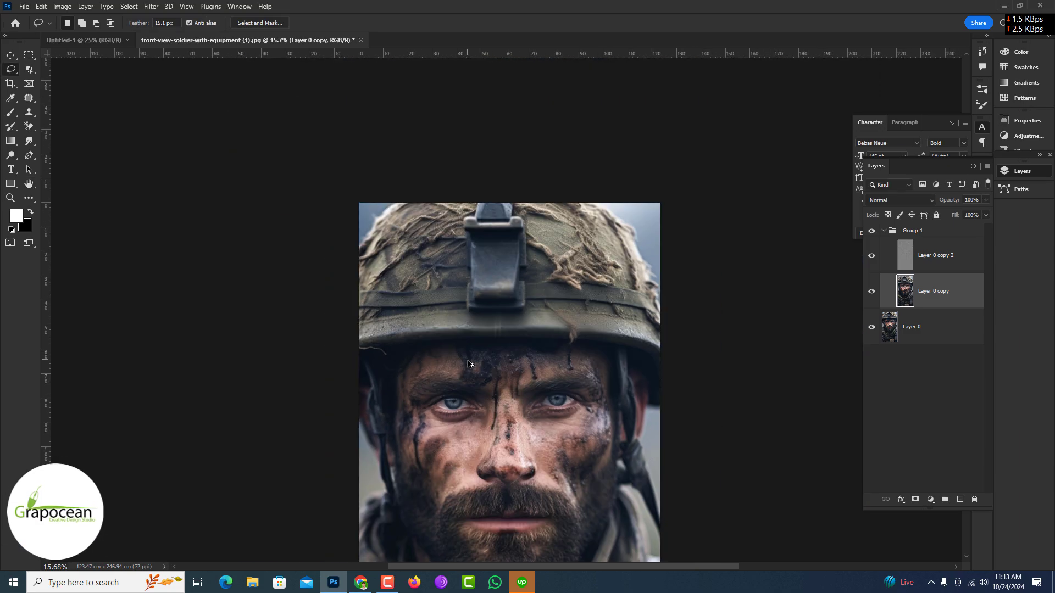
key("l")
scroll(453, 318, "up", 2)
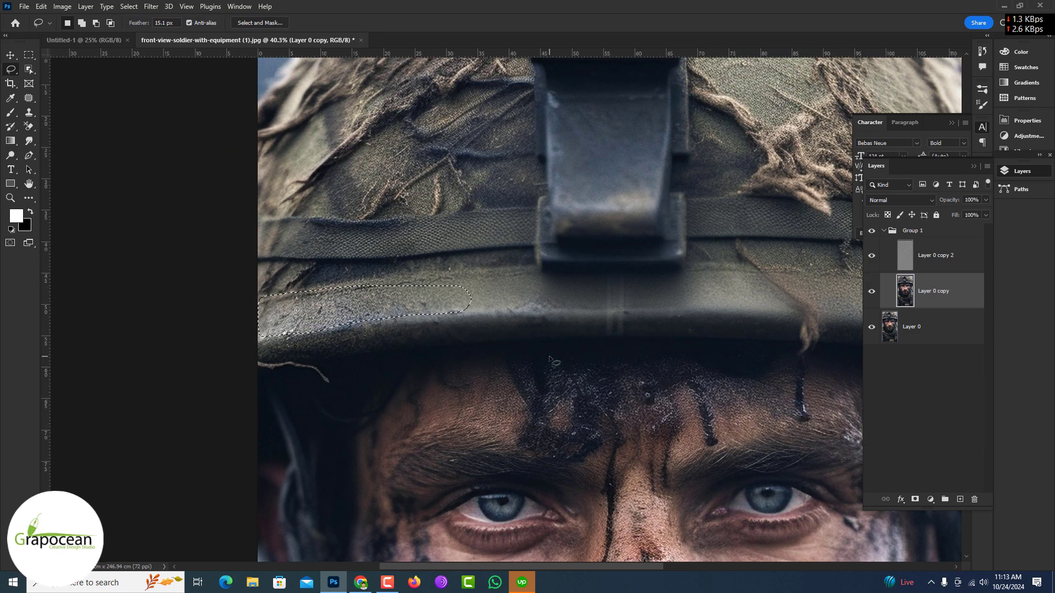
Step: Reapply the last Gaussian Blur to the current selection and fit the image on screen
key("ctrl+alt+f")
key("Return")
key("ctrl+d")
key("m")
key("ctrl+0")
scroll(507, 276, "up", 2)
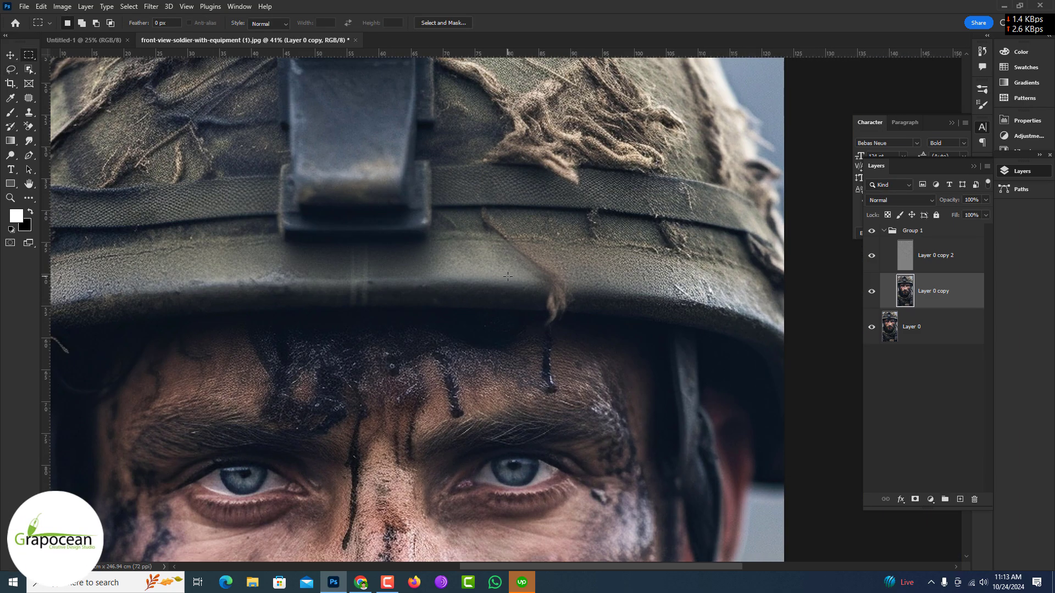
Step: Select a strip along the helmet brim and blur it
left_click_drag(506, 278, 528, 357)
scroll(92, 164, "left", 4)
key("ctrl+0")
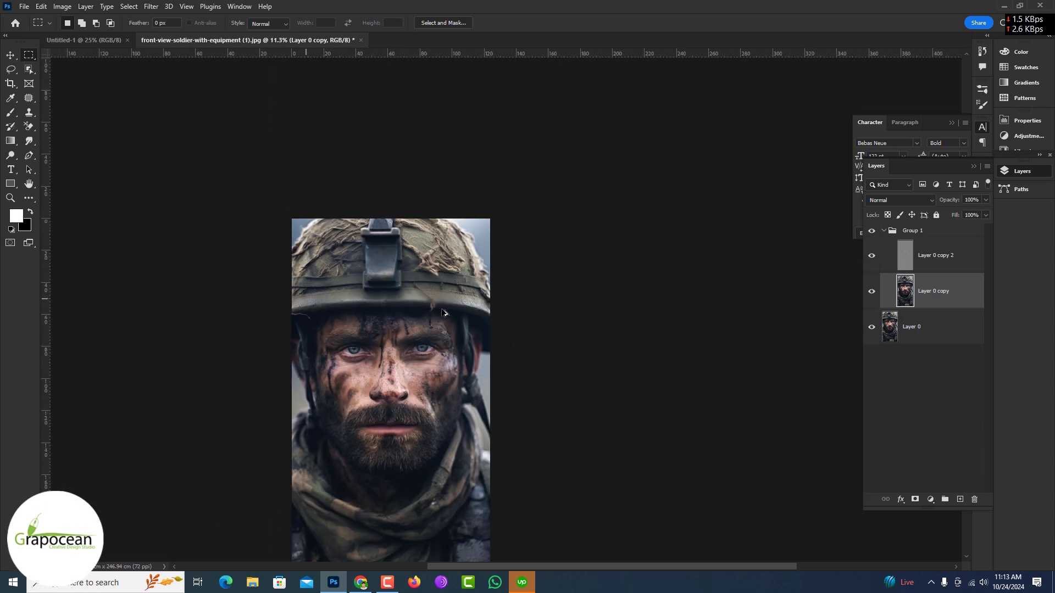
scroll(435, 275, "up", 3)
left_click_drag(577, 251, 371, 208)
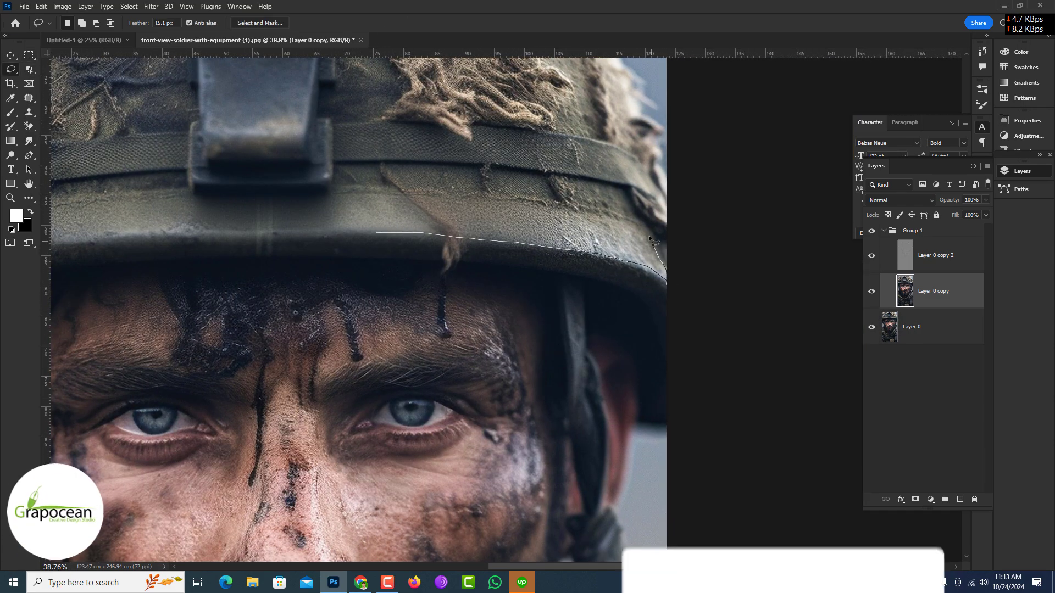
key("shift+F5")
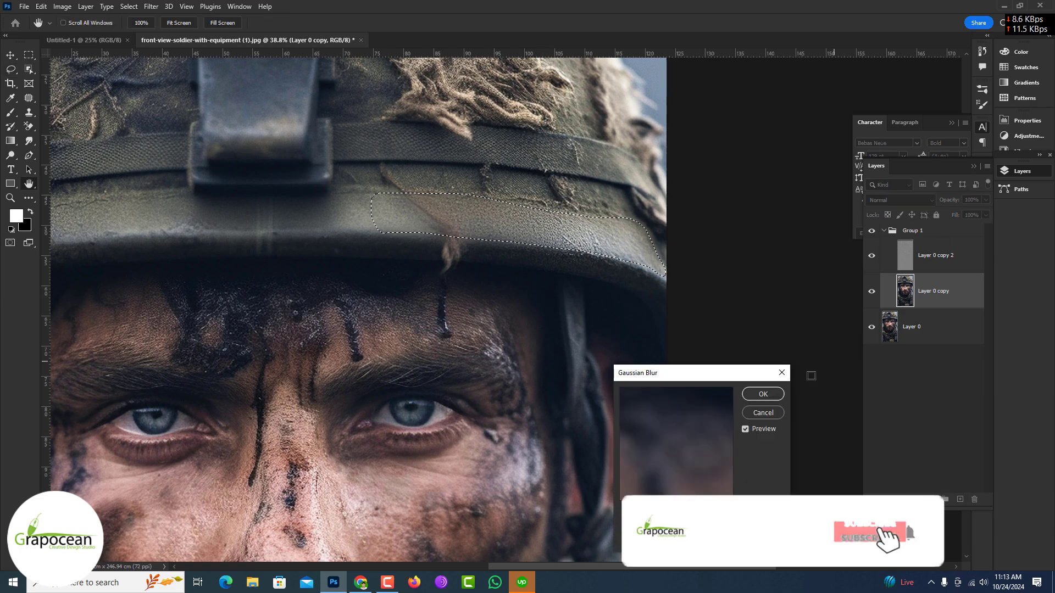
key("Return")
key("ctrl+0")
Step: Blur the helmet's front clip at a 24.9-pixel radius and view the whole portrait
scroll(391, 144, "up", 3)
scroll(391, 144, "up", 2)
left_click_drag(388, 143, 564, 141)
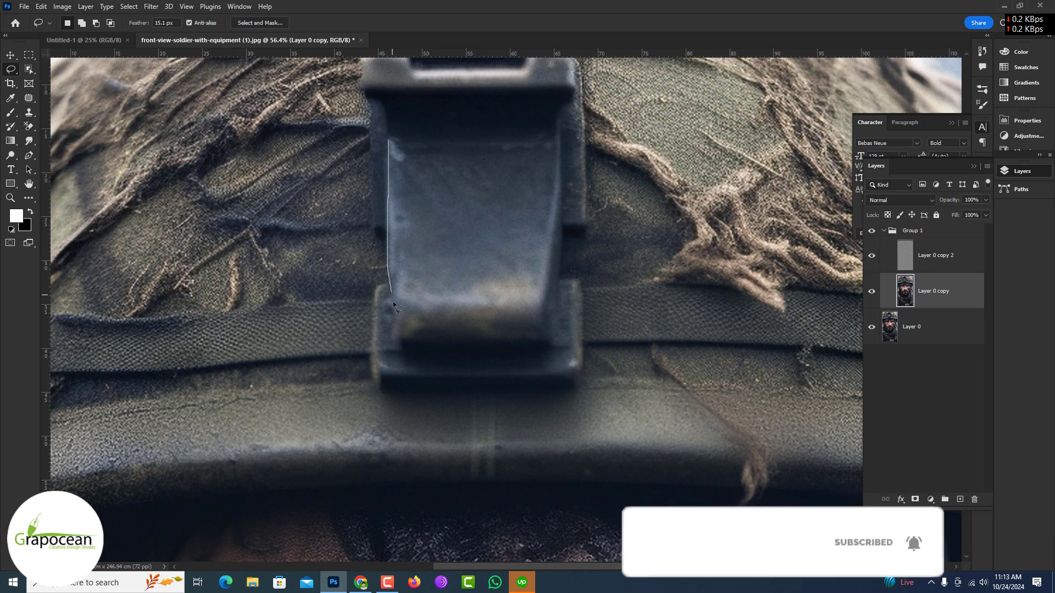
key("ctrl+alt+f")
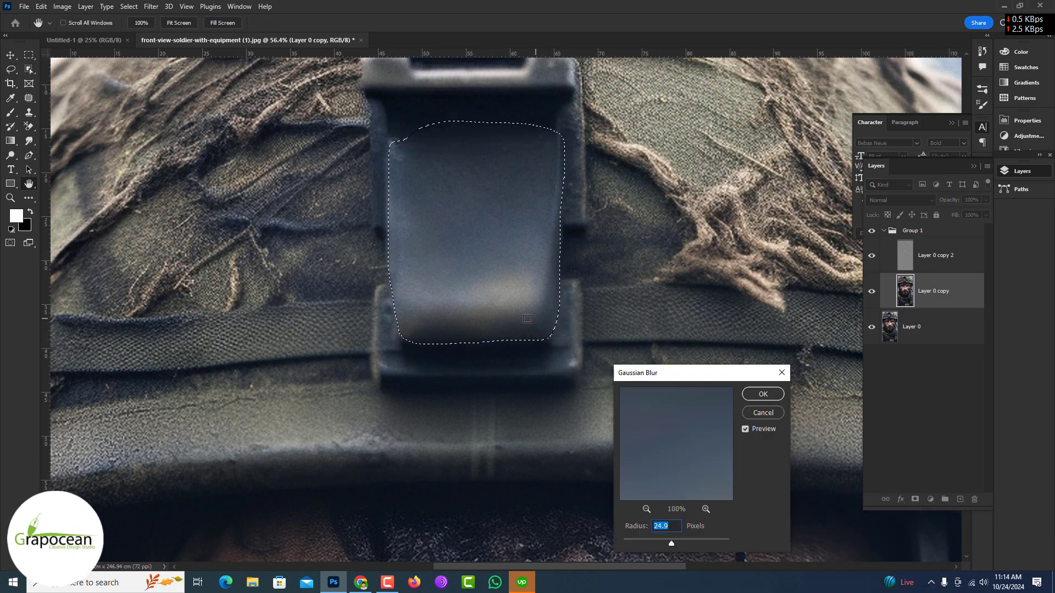
key("Return")
key("ctrl+d")
key("m")
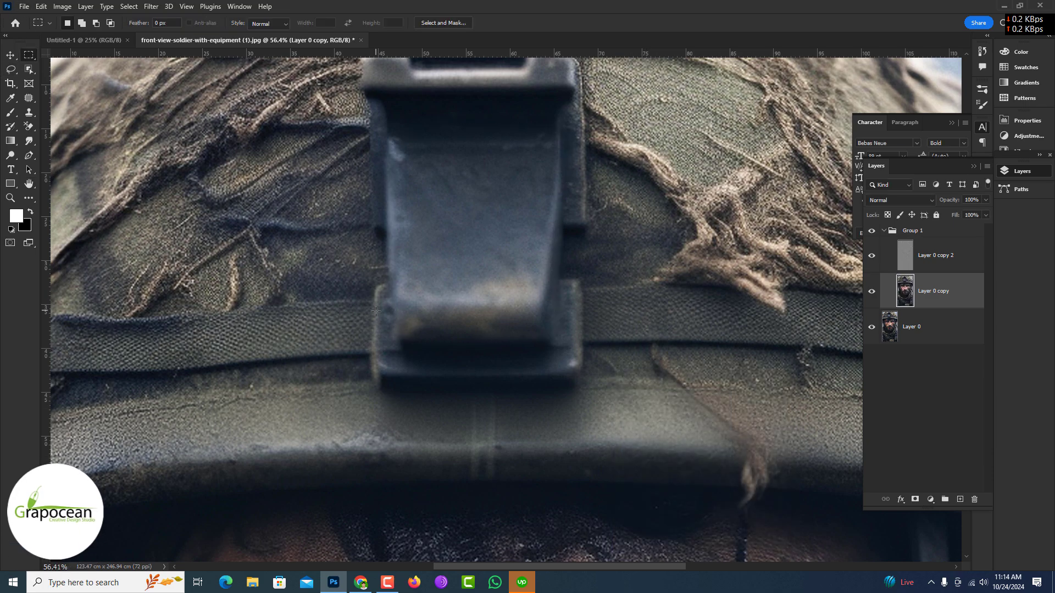
scroll(594, 351, "down", 5)
scroll(533, 406, "down", 3)
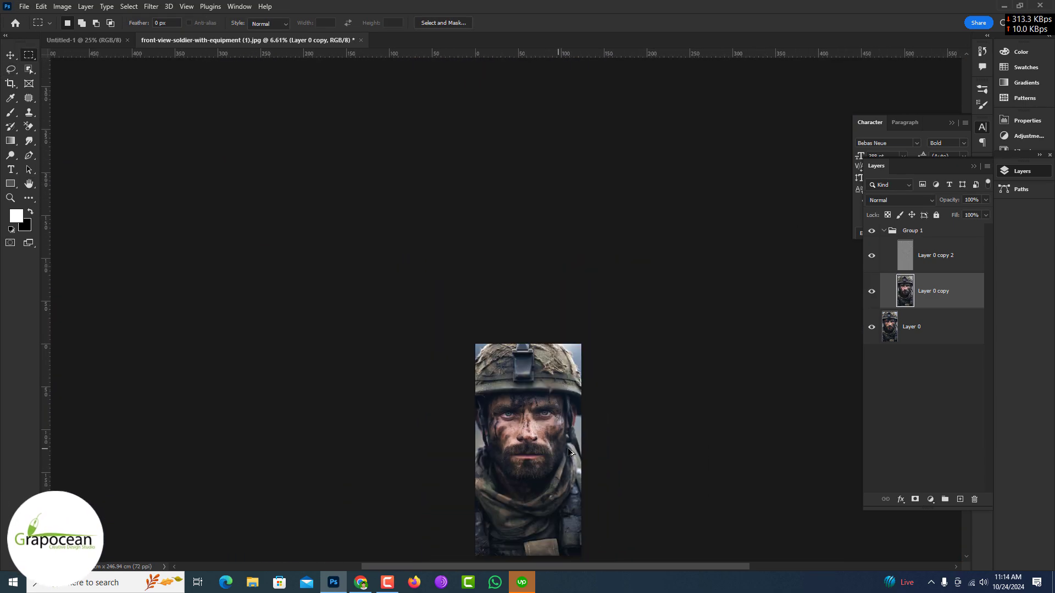
scroll(533, 407, "up", 5)
left_click(871, 291)
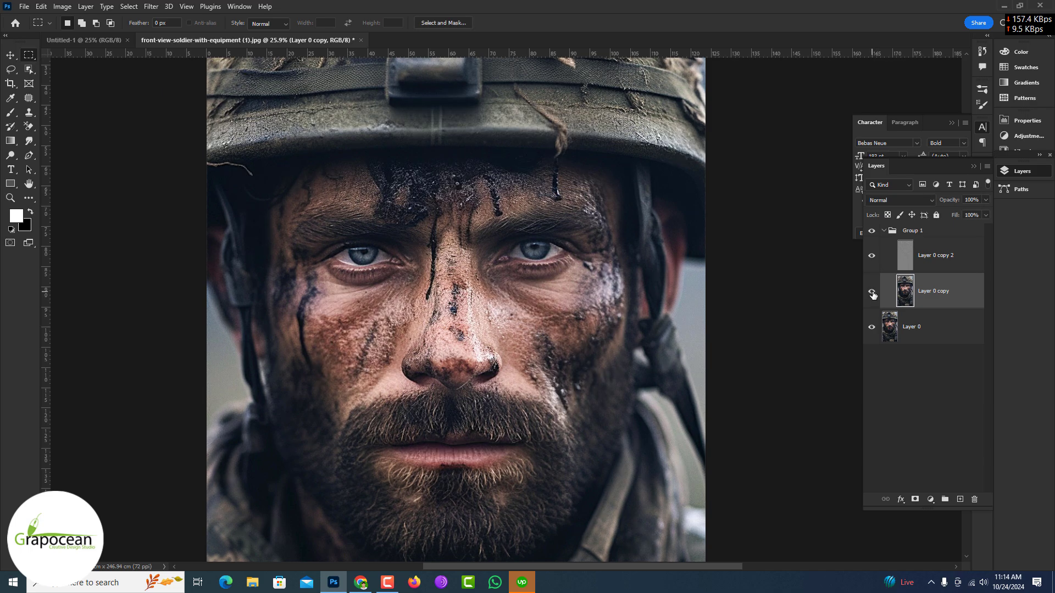
left_click(871, 291)
scroll(875, 283, "down", 3)
left_click(901, 258)
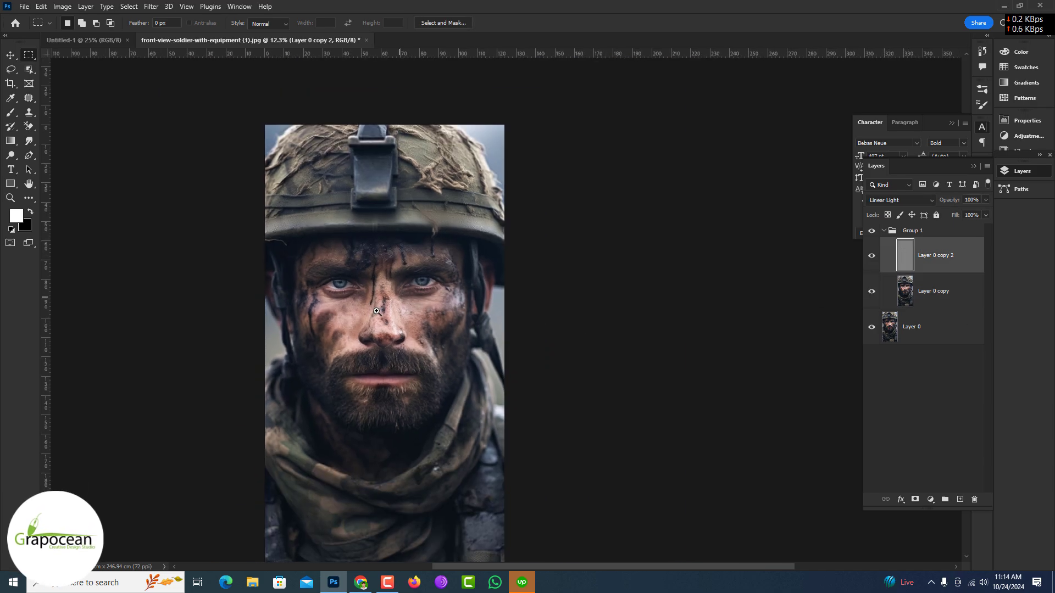
scroll(371, 301, "up", 5)
left_click(82, 112)
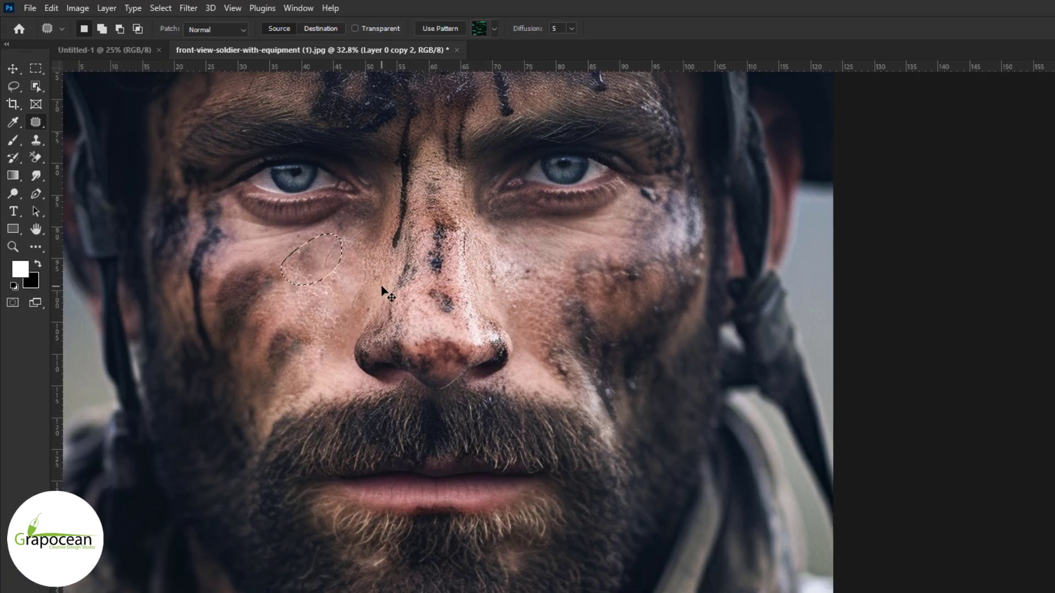
Step: Content-Aware fill one cheek selection and soften the other with Gaussian Blur
scroll(428, 260, "down", 5)
scroll(456, 230, "up", 7)
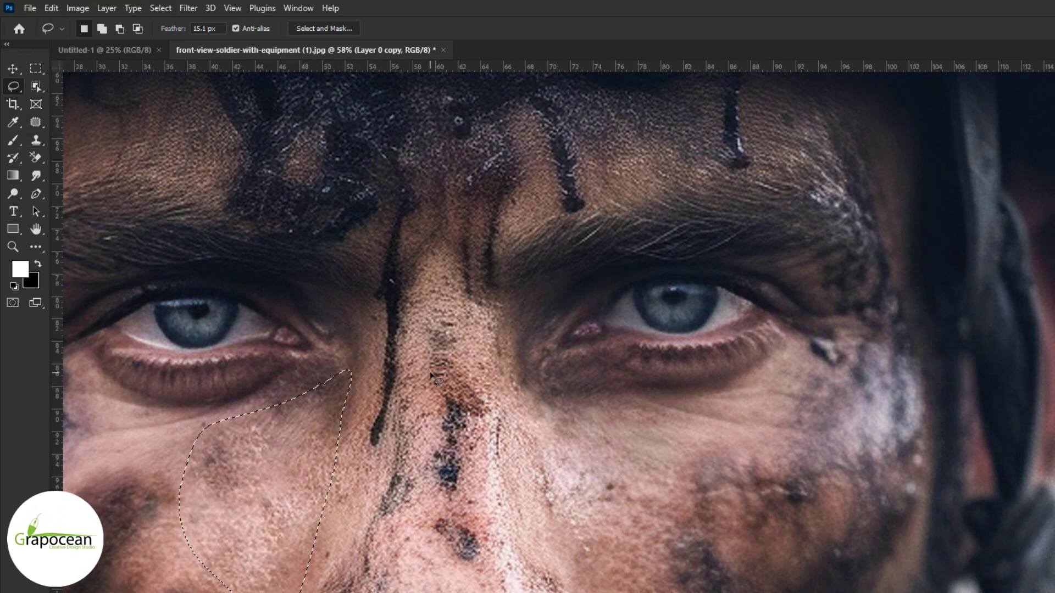
key("shift+F5")
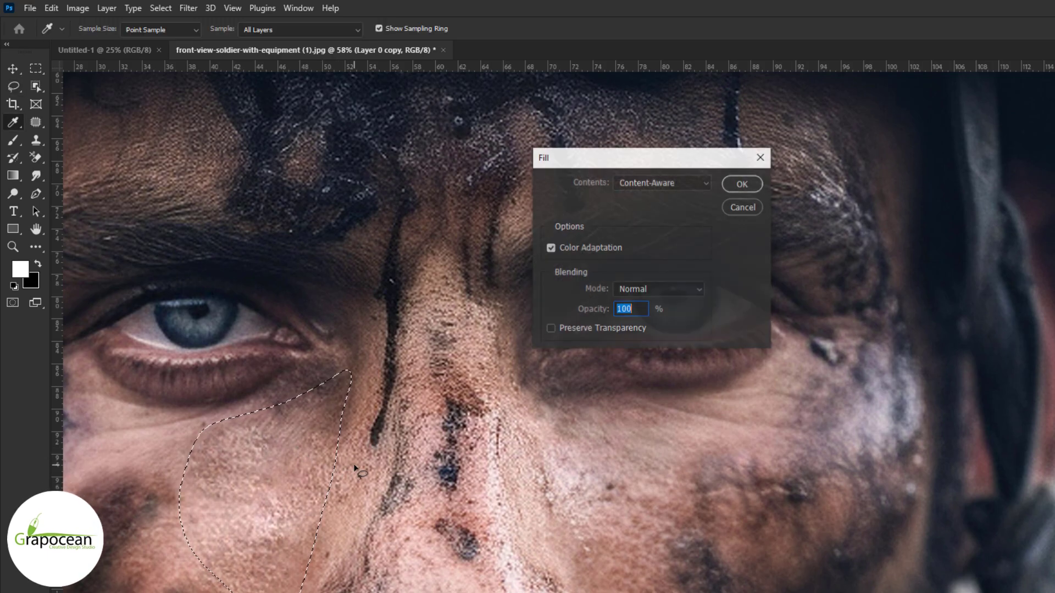
left_click(660, 183)
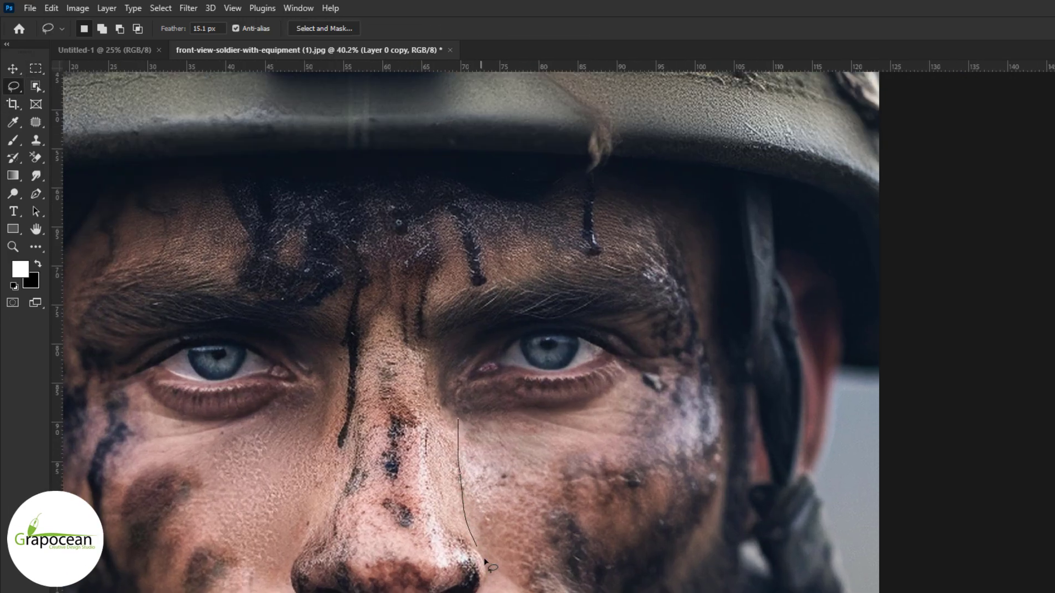
key("ctrl+alt+f")
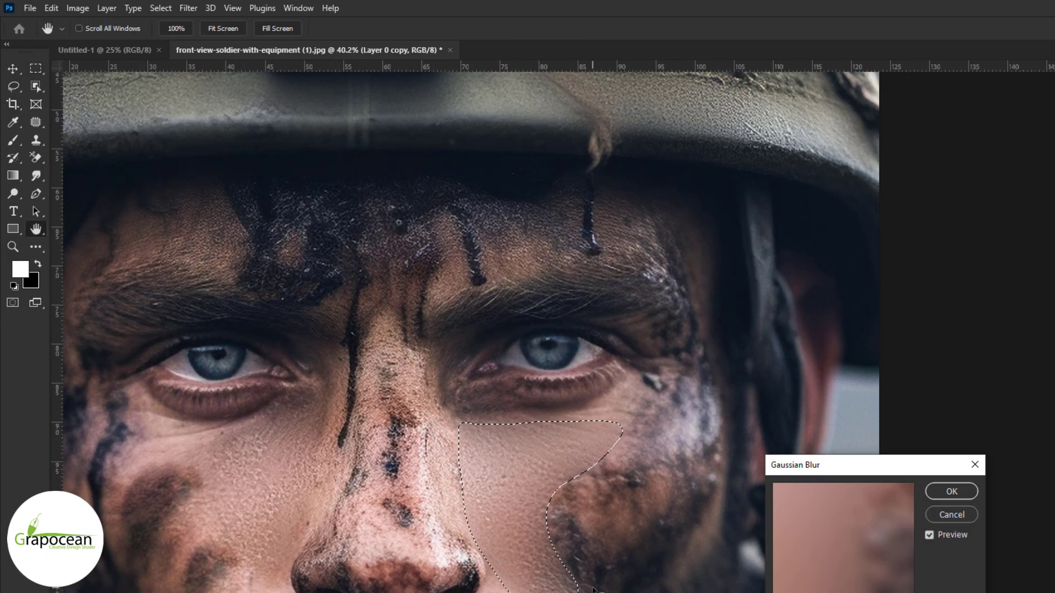
left_click(956, 492)
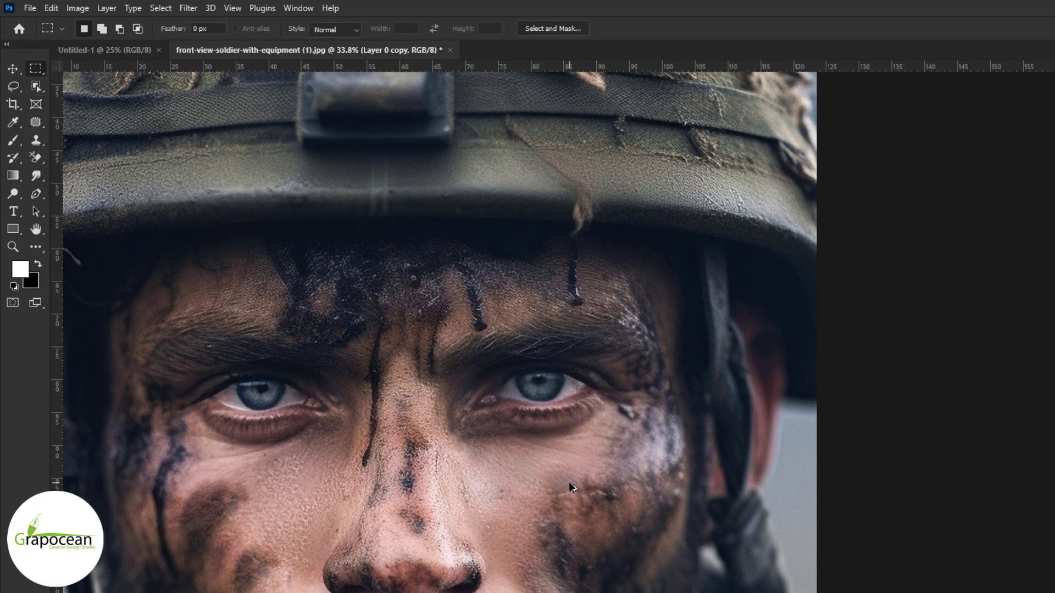
Step: Zoom in and lasso a feathered patch under the image-left eye for blurring
scroll(569, 482, "down", 5)
scroll(527, 329, "up", 3)
scroll(527, 330, "up", 3)
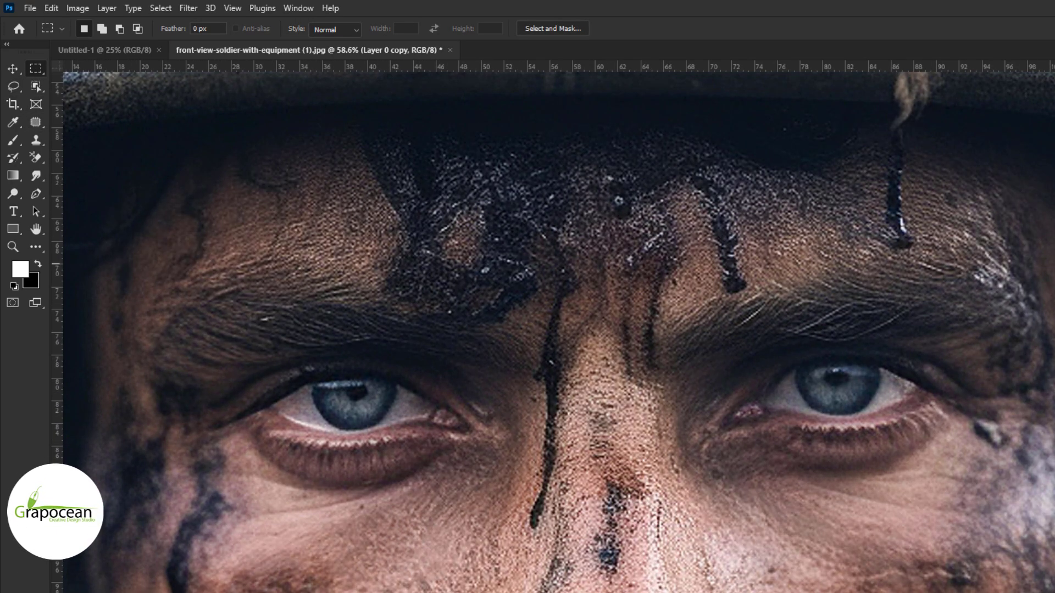
scroll(380, 445, "down", 3)
scroll(379, 446, "up", 1)
scroll(380, 446, "up", 4)
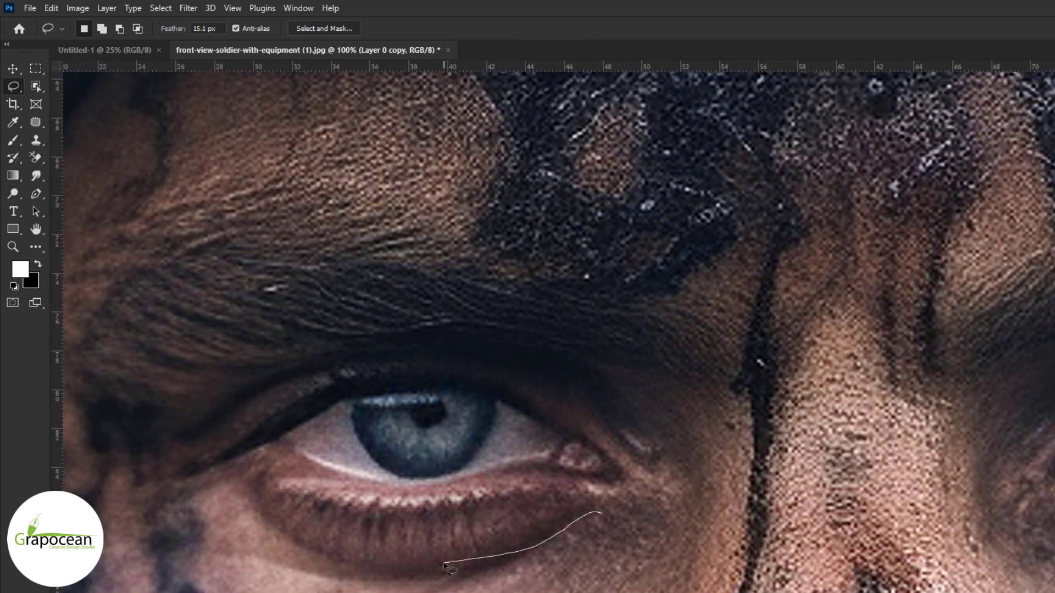
left_click_drag(578, 512, 434, 580)
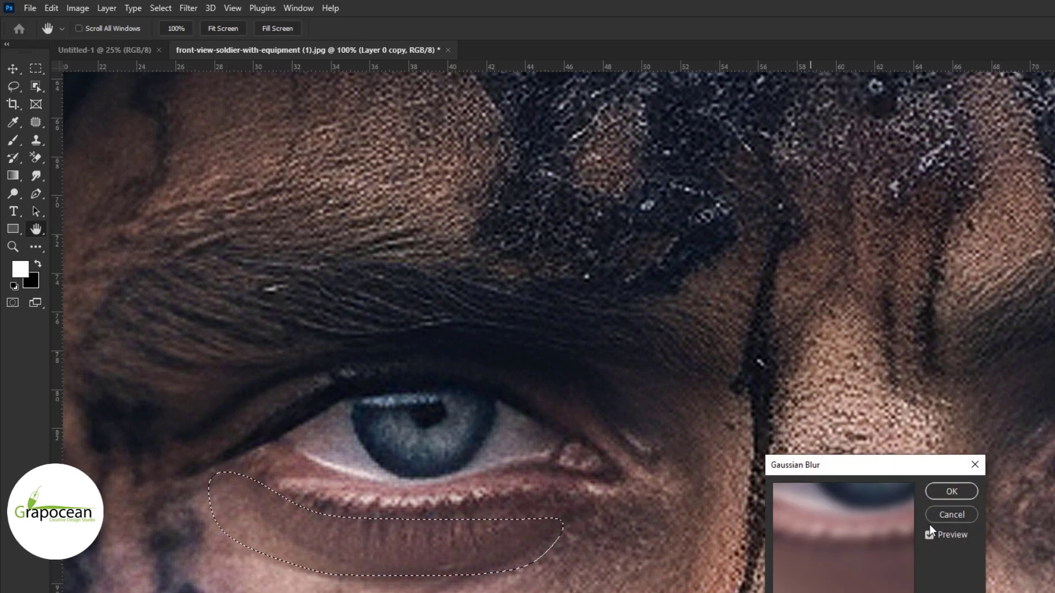
scroll(636, 474, "up", 3)
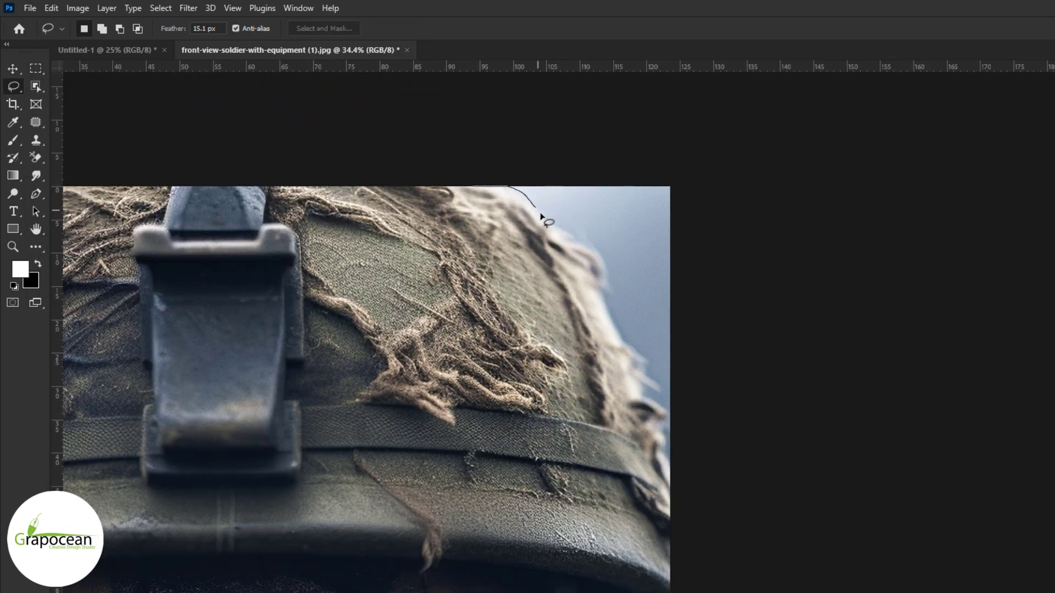
Step: Trace a selection along the helmet's edge and begin painting the mask with a brush
left_click_drag(600, 256, 659, 386)
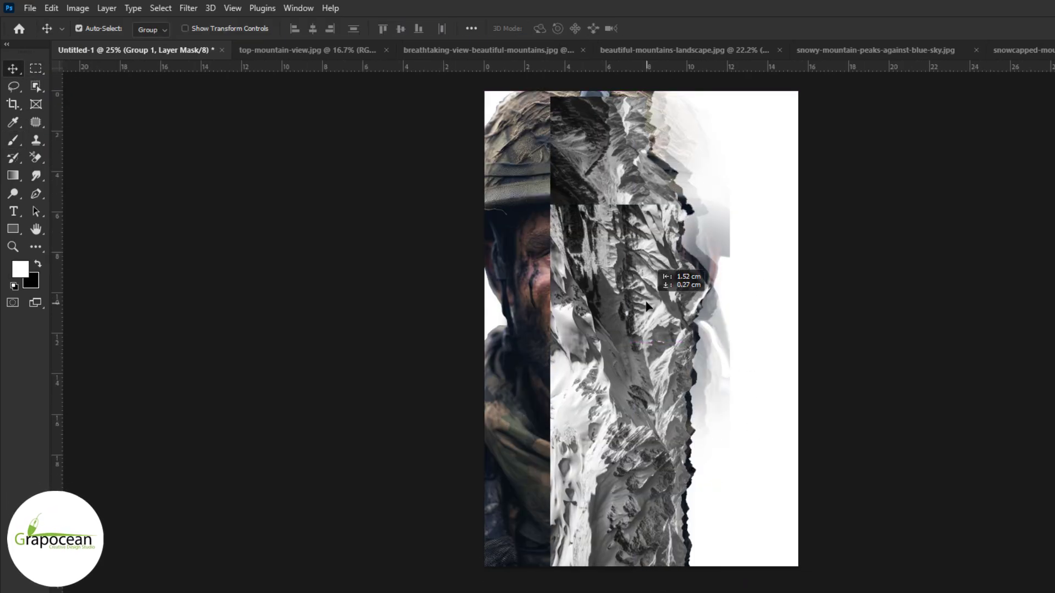
left_click(13, 142)
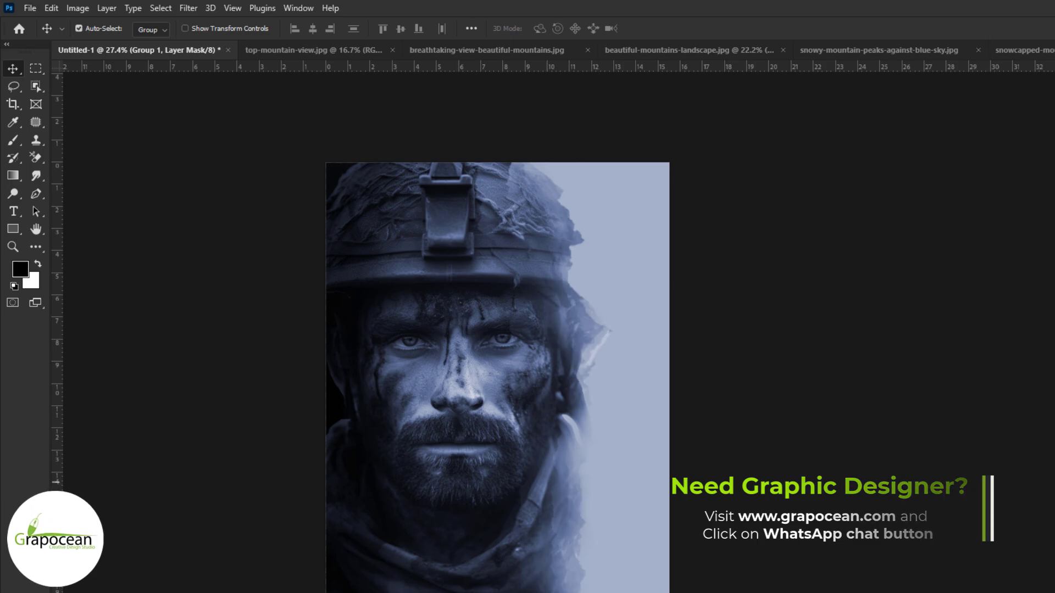
Step: Scroll down through the cover while tinting it blue
scroll(498, 361, "down", 1)
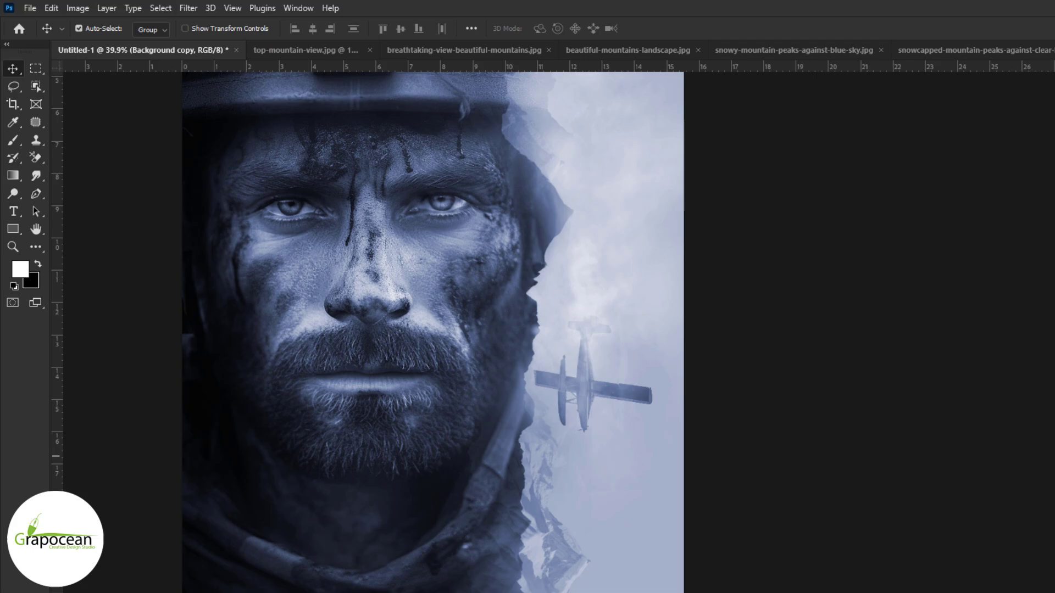
Step: Apply the Camera Raw Filter to the seaplane and expand its Effects settings
left_click(188, 7)
left_click(236, 108)
left_click(1022, 254)
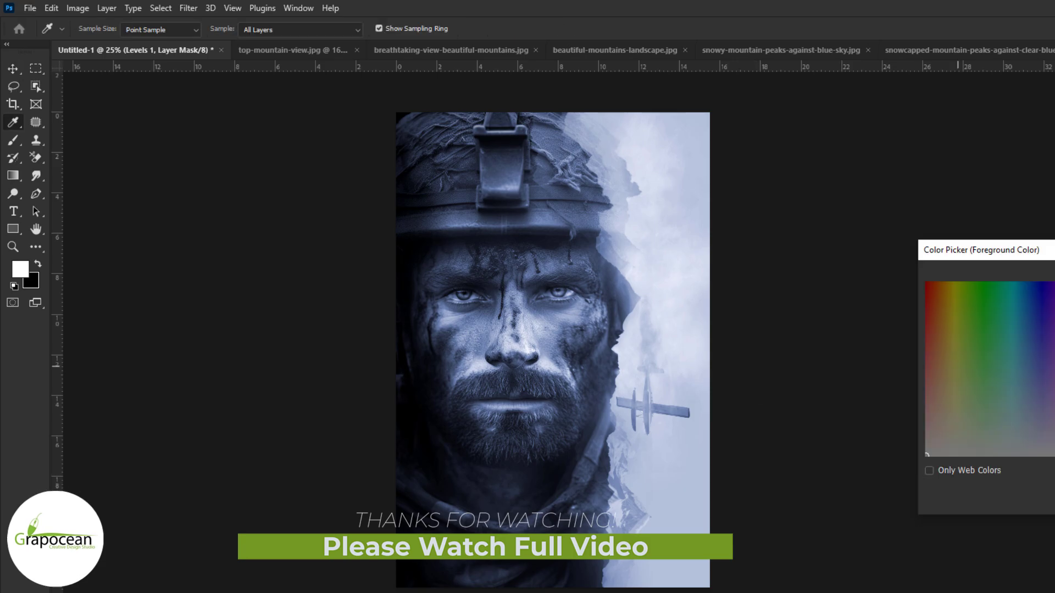
Step: Pick the Soft Round brush preset and select the Levels 2 layer mask for painting
scroll(844, 391, "down", 3)
scroll(842, 395, "down", 2)
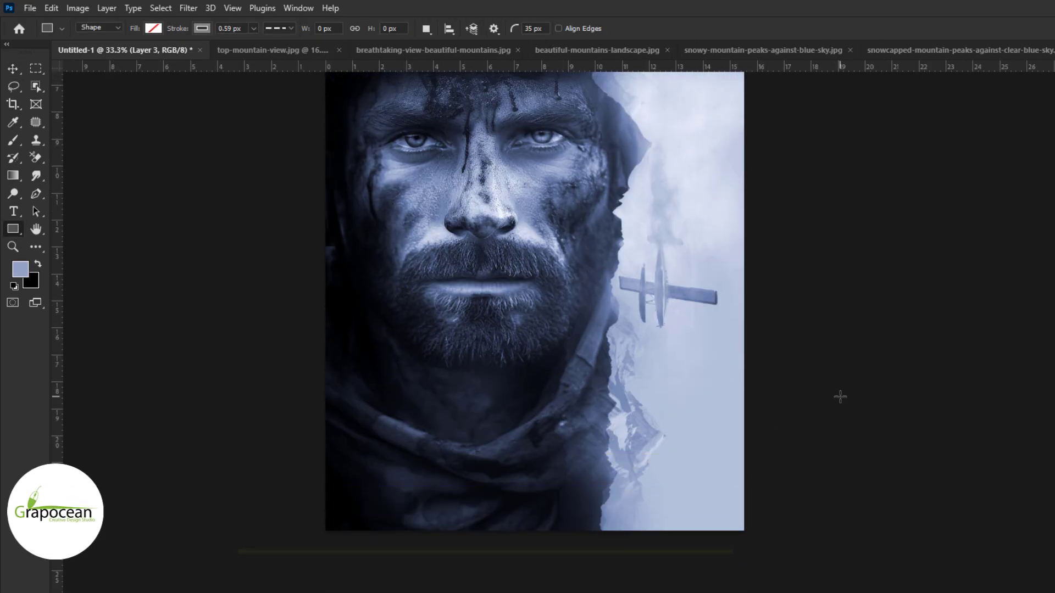
scroll(834, 396, "up", 1)
scroll(831, 395, "down", 2)
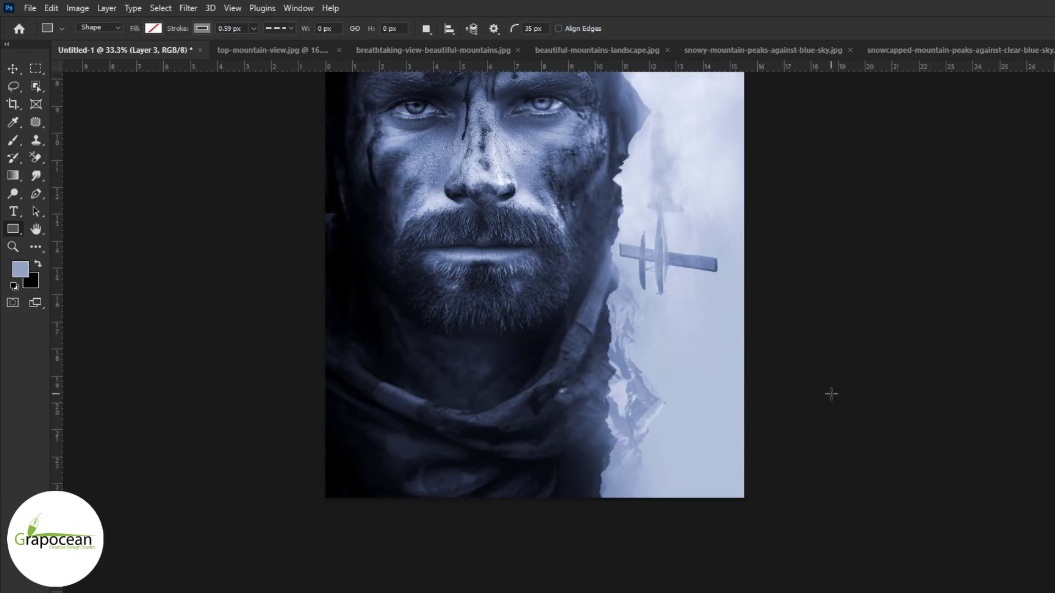
scroll(530, 453, "down", 3)
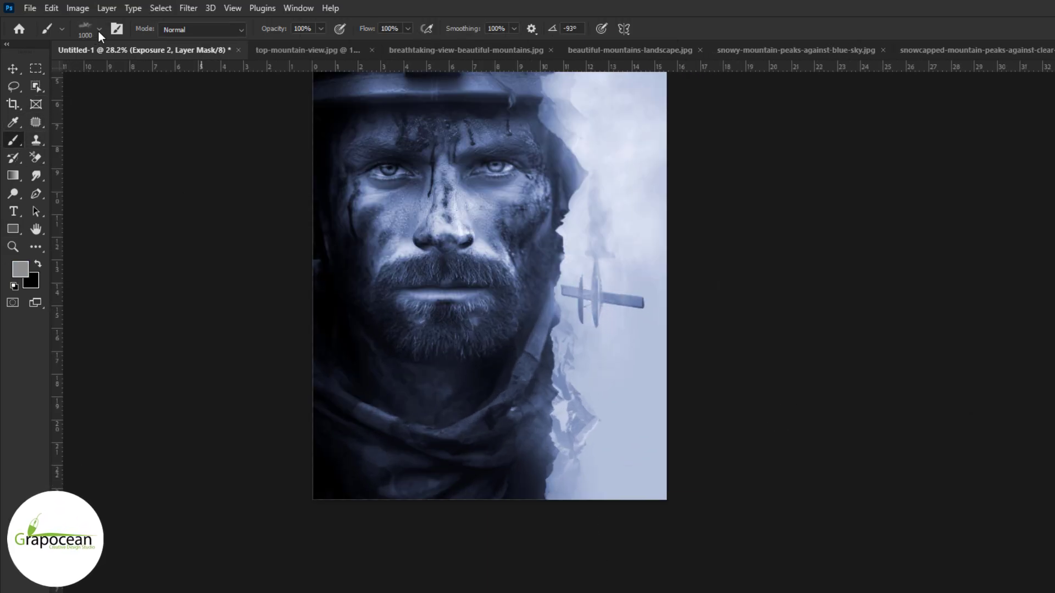
left_click(99, 28)
scroll(192, 275, "up", 5)
left_click(101, 207)
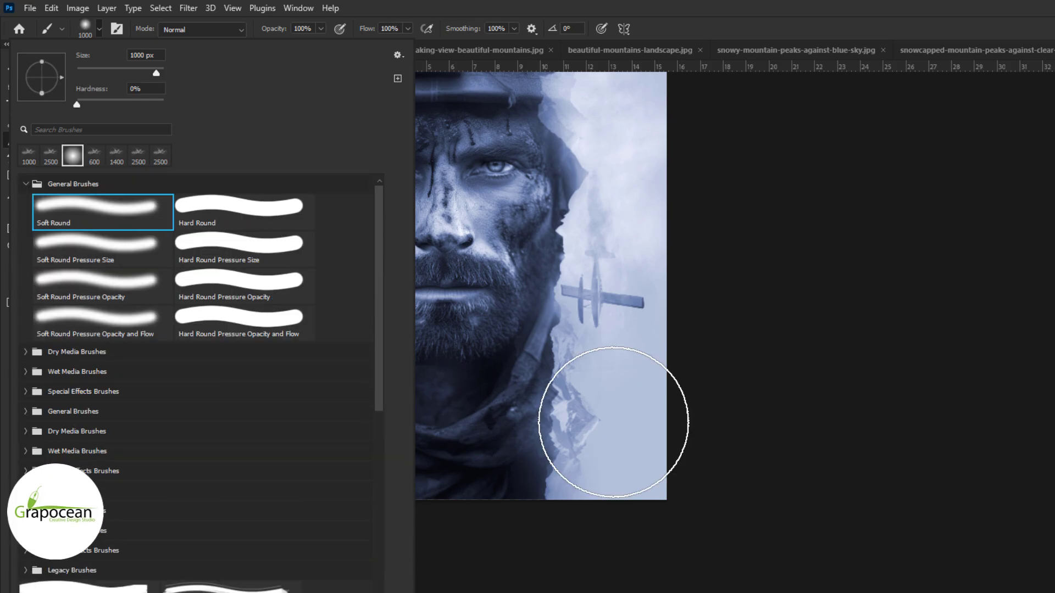
left_click(426, 538)
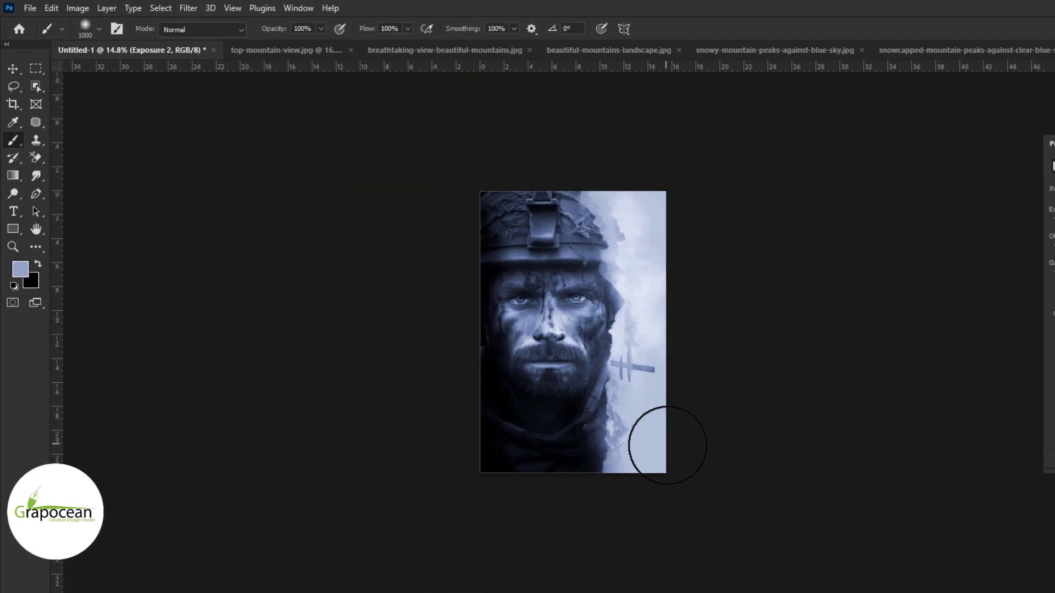
scroll(671, 358, "up", 3)
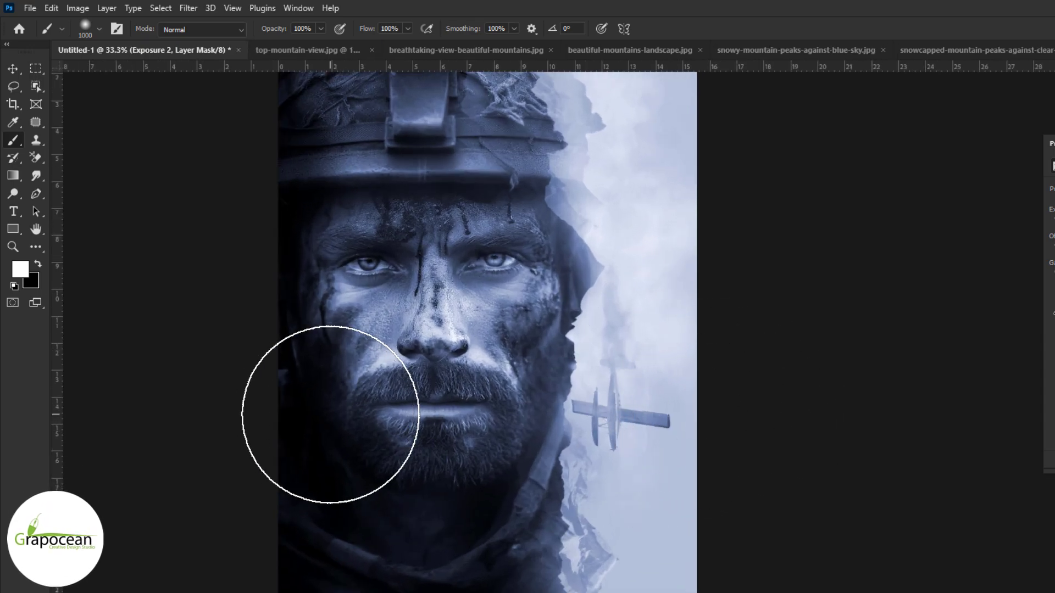
key("alt+bracketright")
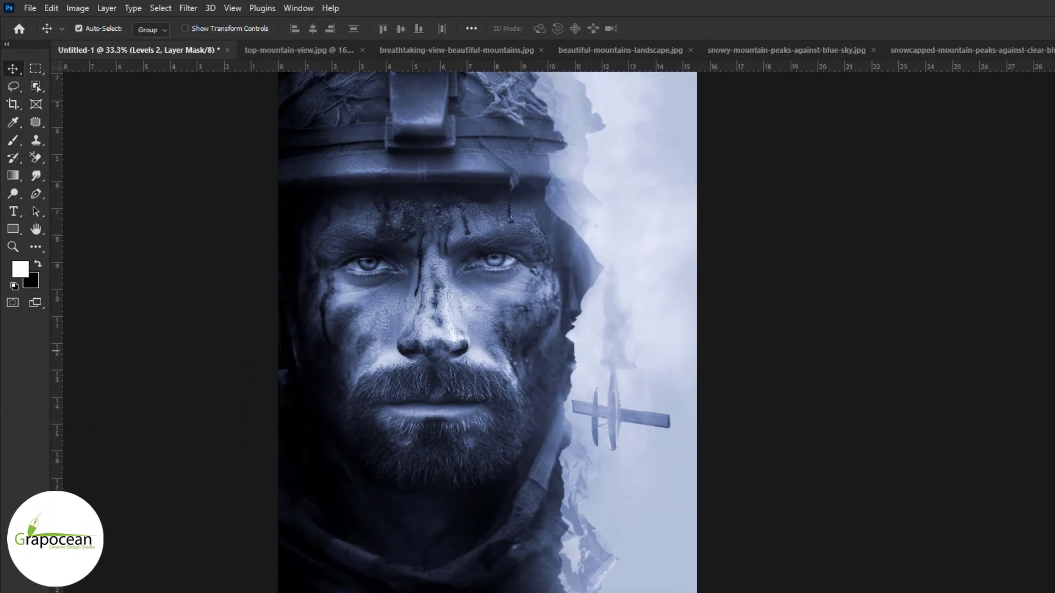
Step: Paste the title text left-aligned and move it to the cover's bottom left
left_click(430, 395)
key("ctrl+v")
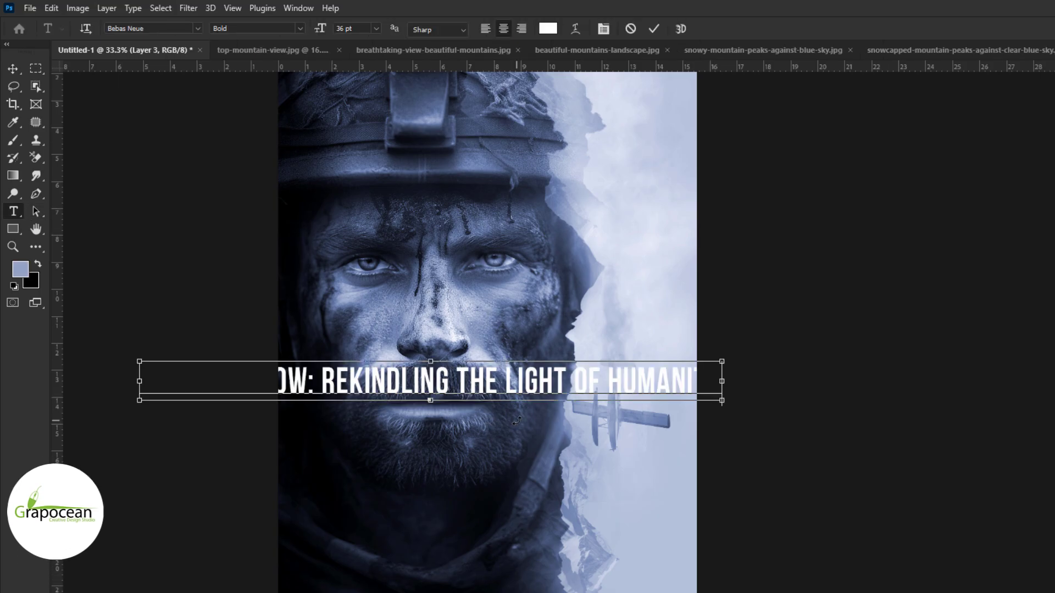
key("Return")
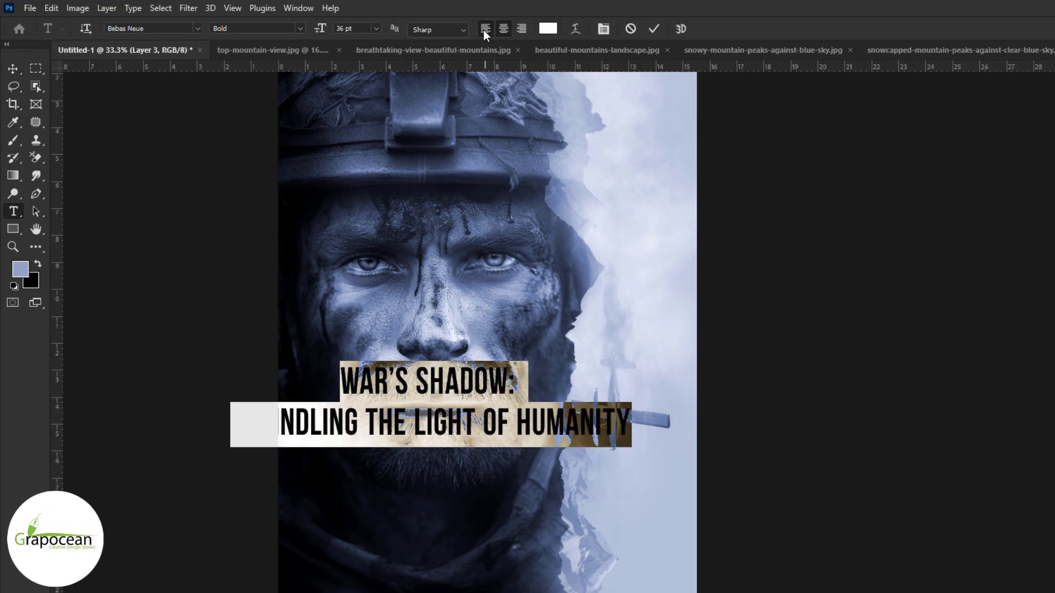
left_click(485, 29)
key("ctrl+Return")
left_click_drag(594, 467, 469, 579)
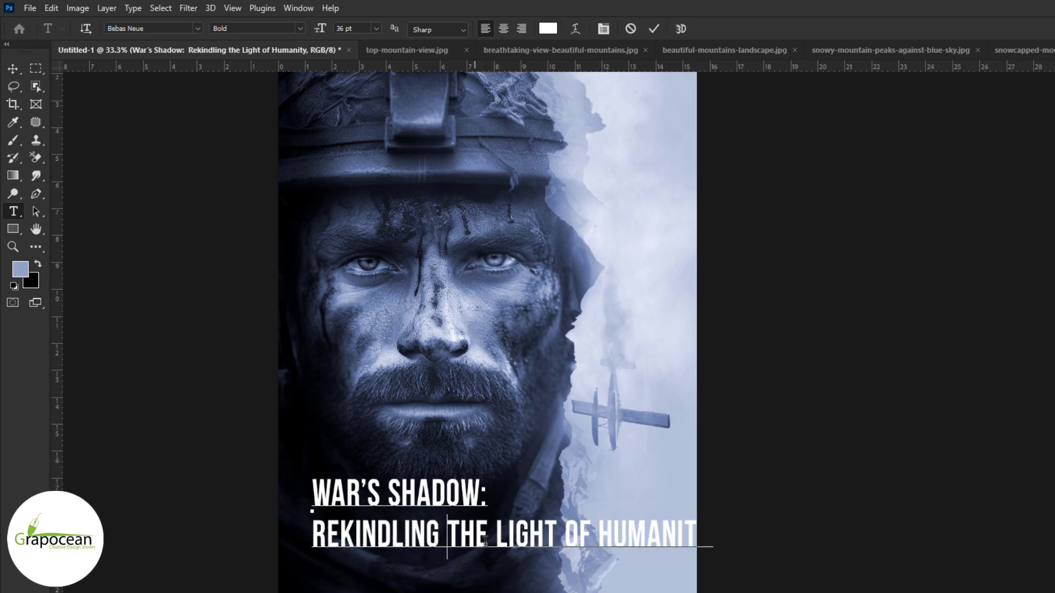
Step: Break the title into WAR'S SHADOW / REKINDLING THE LIGHT / OF HUMANITY and select the middle line
key("Return")
left_click(488, 497)
key("Delete")
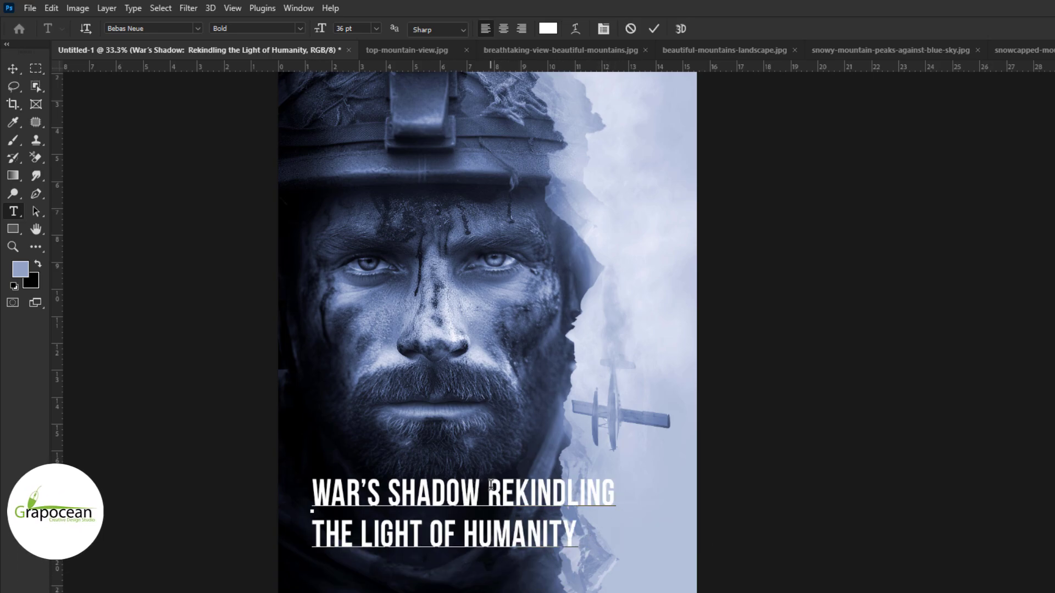
key("Return")
key("End")
key("Delete")
key("Return")
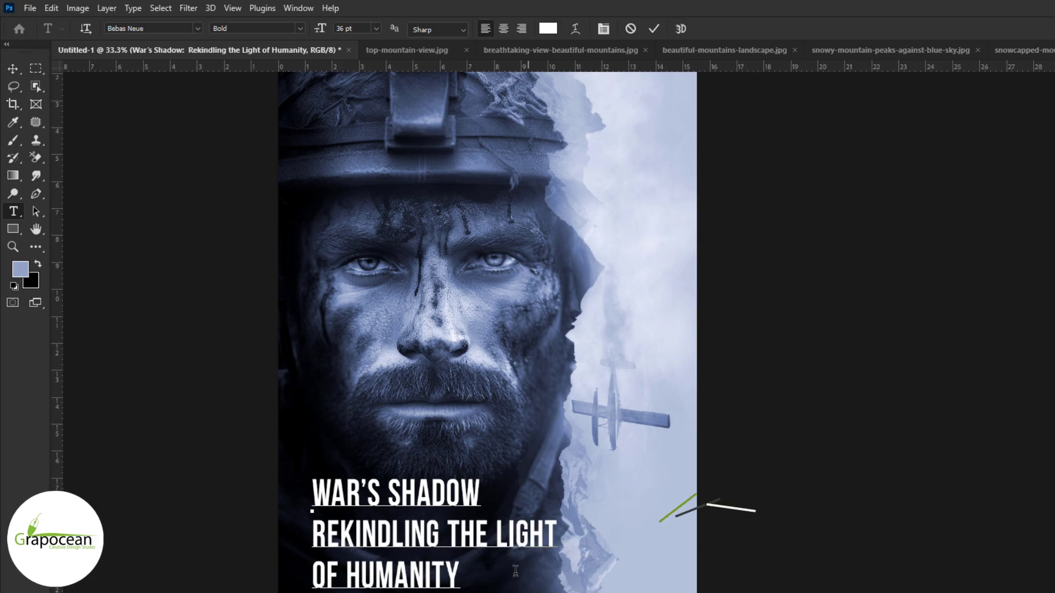
key("shift+Up")
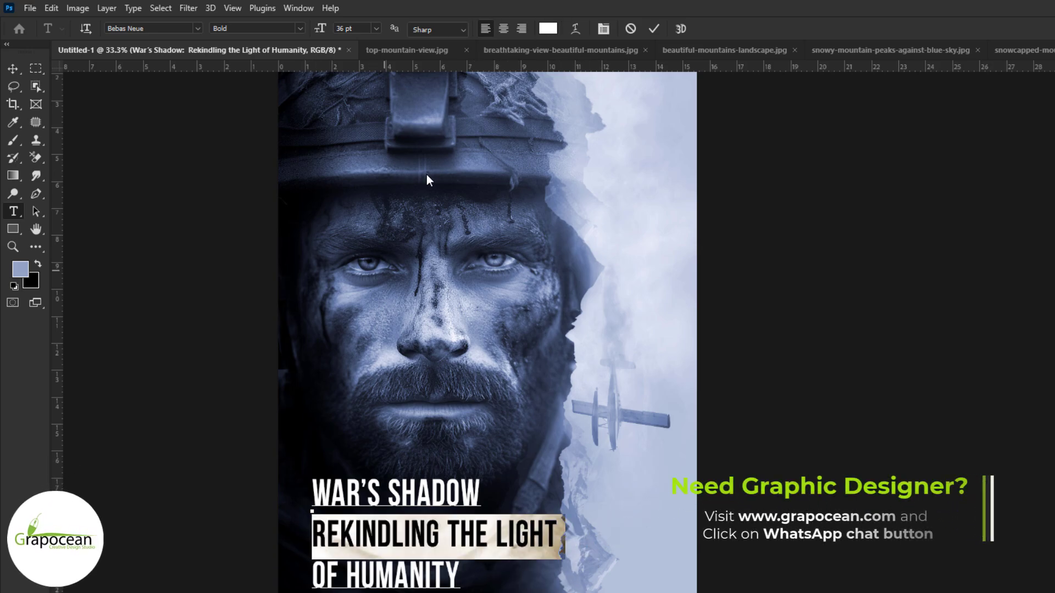
Step: Colour the middle line blue after trying pink, red and purple
left_click_drag(1019, 349, 1053, 349)
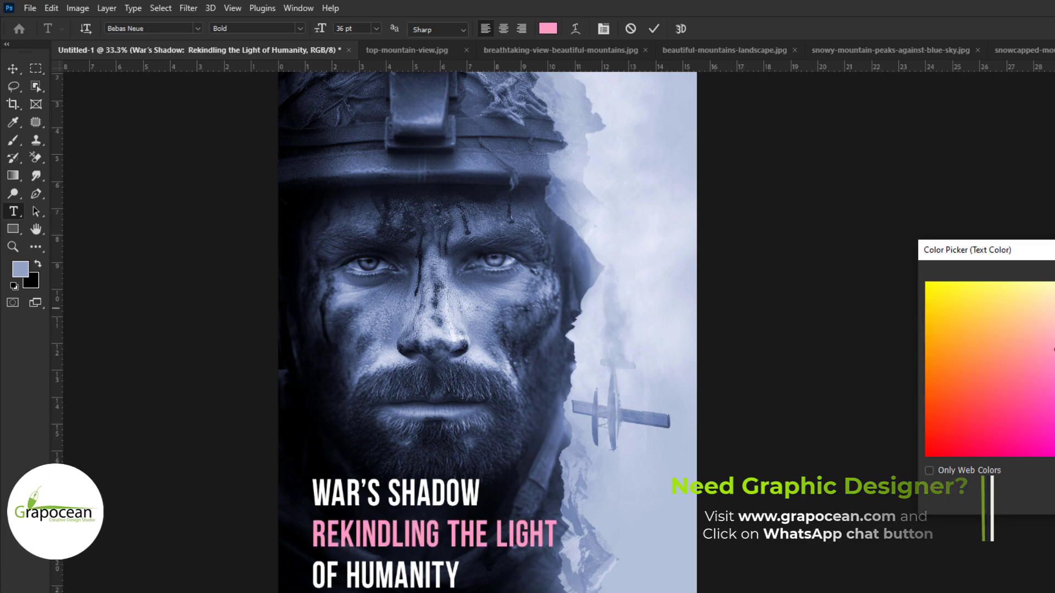
left_click_drag(1053, 350, 991, 375)
mouse_move(1054, 351)
left_mouse_down()
mouse_move(1053, 374)
mouse_move(1054, 330)
left_mouse_up()
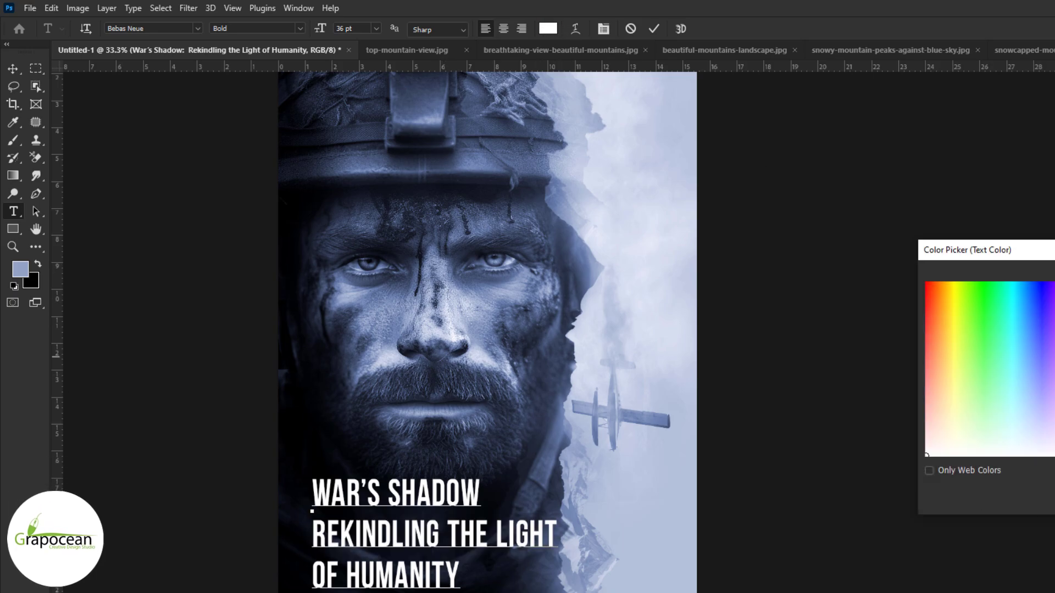
left_click(926, 283)
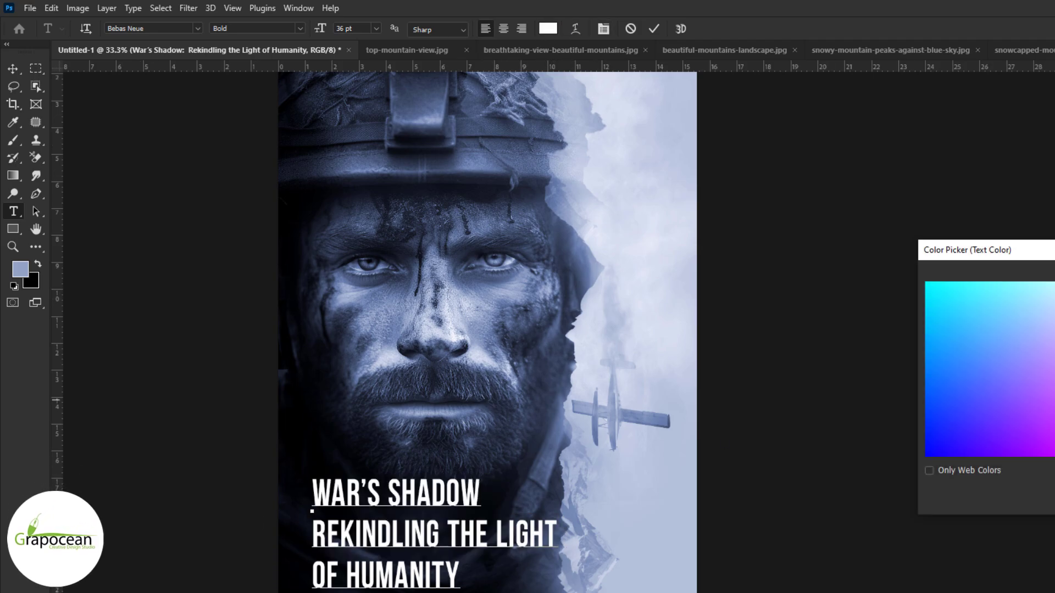
left_click(1039, 292)
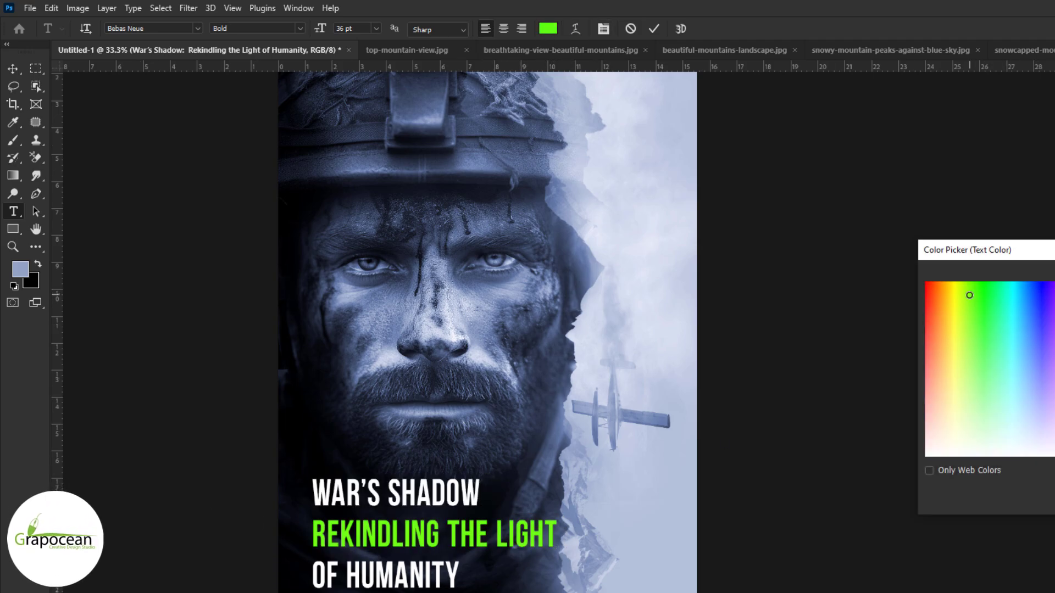
left_click_drag(1049, 423, 905, 345)
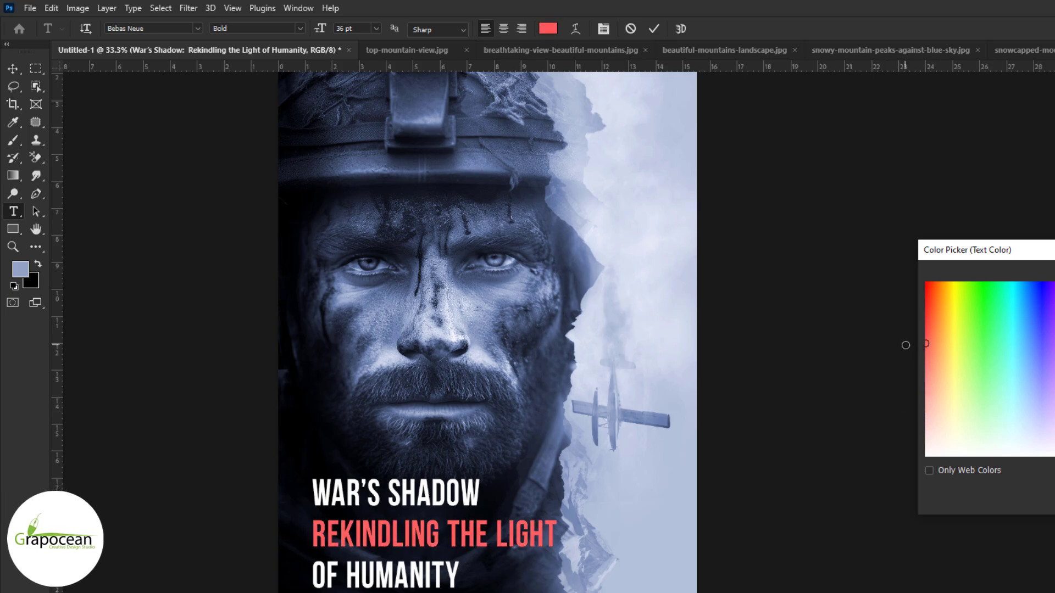
left_click_drag(971, 385, 1034, 327)
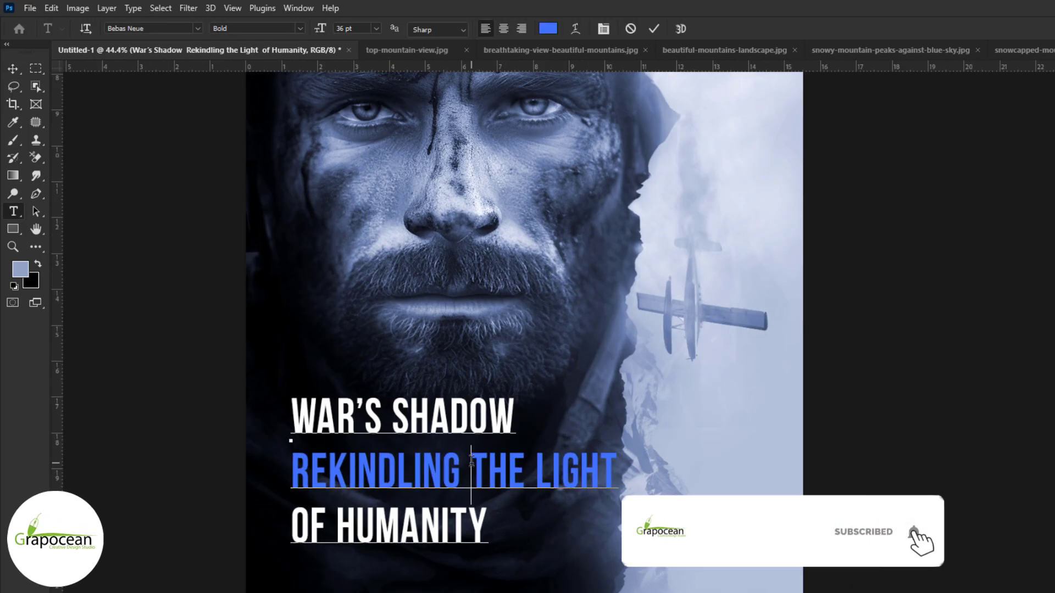
Step: Rebreak the subtitle into REKINDLING / THE LIGHT OF HUMANITY, reposition it, and size it 19 pt
key("Return")
key("Delete")
key("ctrl+Return")
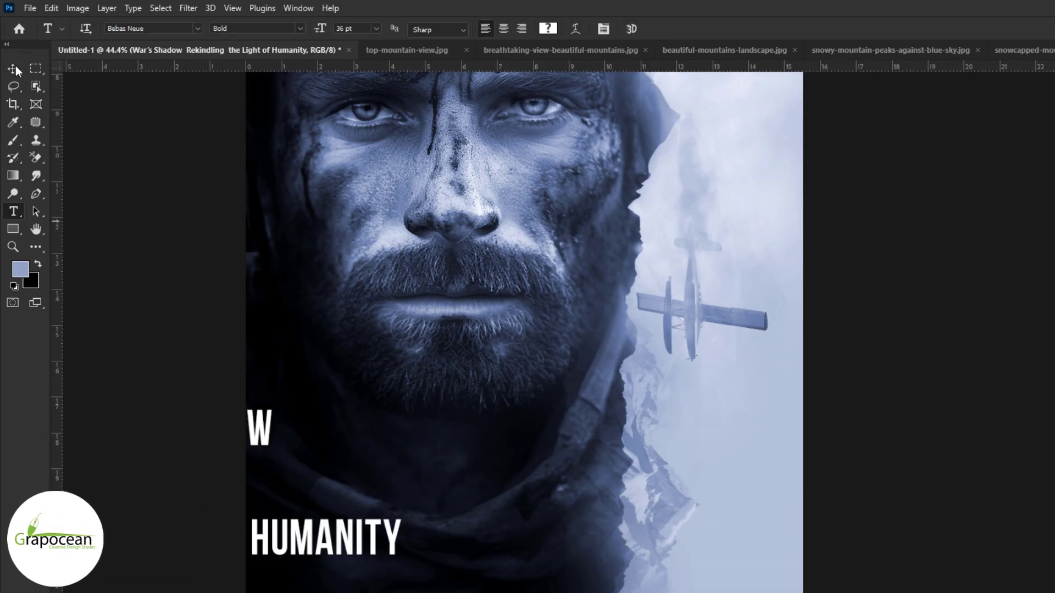
left_click(16, 70)
left_click(14, 211)
mouse_move(585, 507)
left_mouse_down()
mouse_move(637, 501)
mouse_move(323, 480)
left_mouse_up()
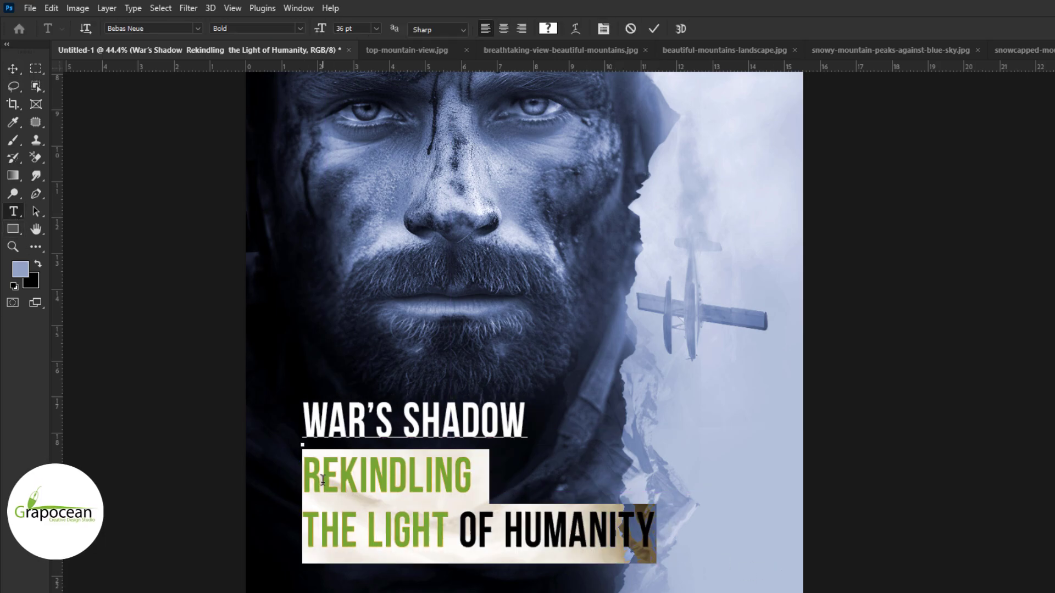
left_click_drag(322, 28, 308, 29)
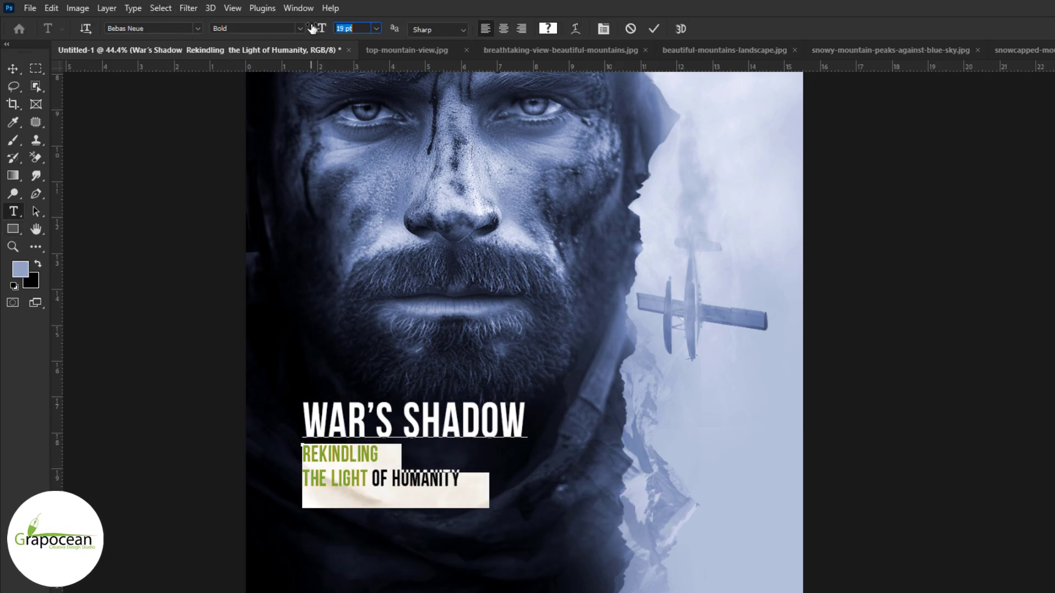
Step: Make the WAR'S SHADOW headline red in the Artega font and stretch it taller
left_click(548, 28)
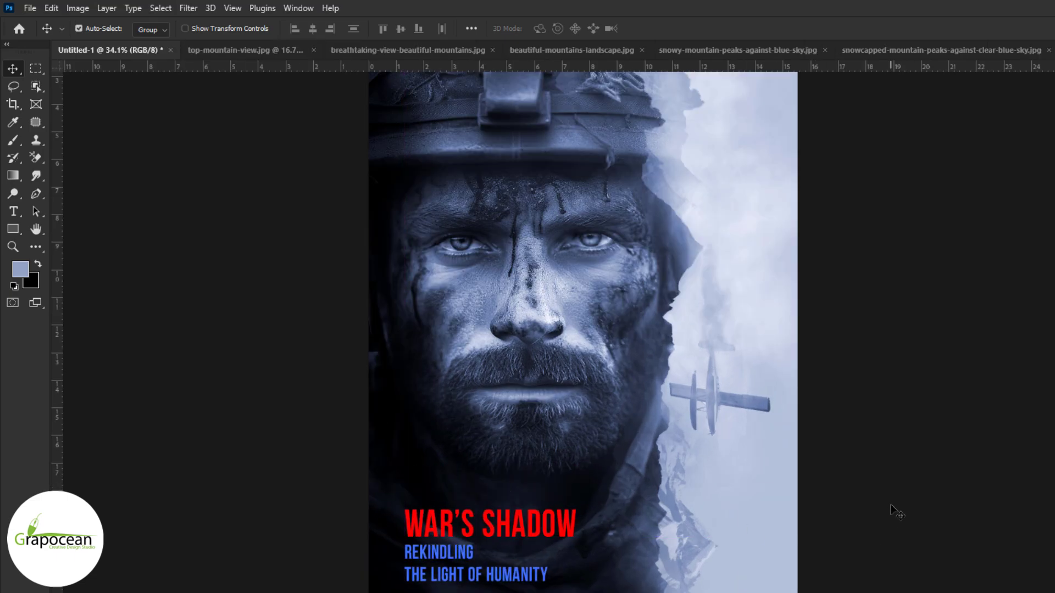
triple_click(541, 523)
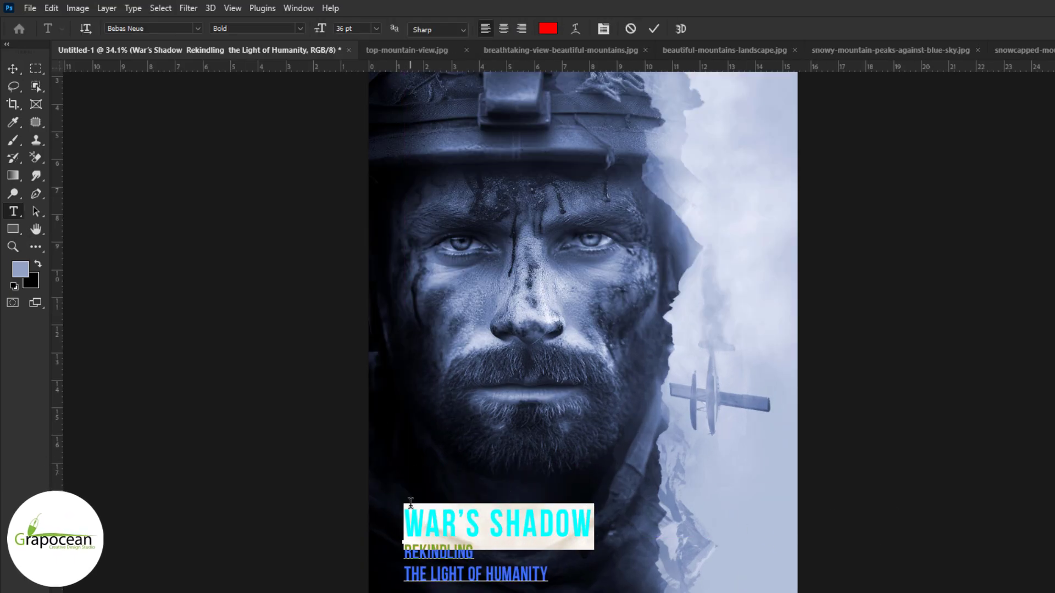
left_click(198, 28)
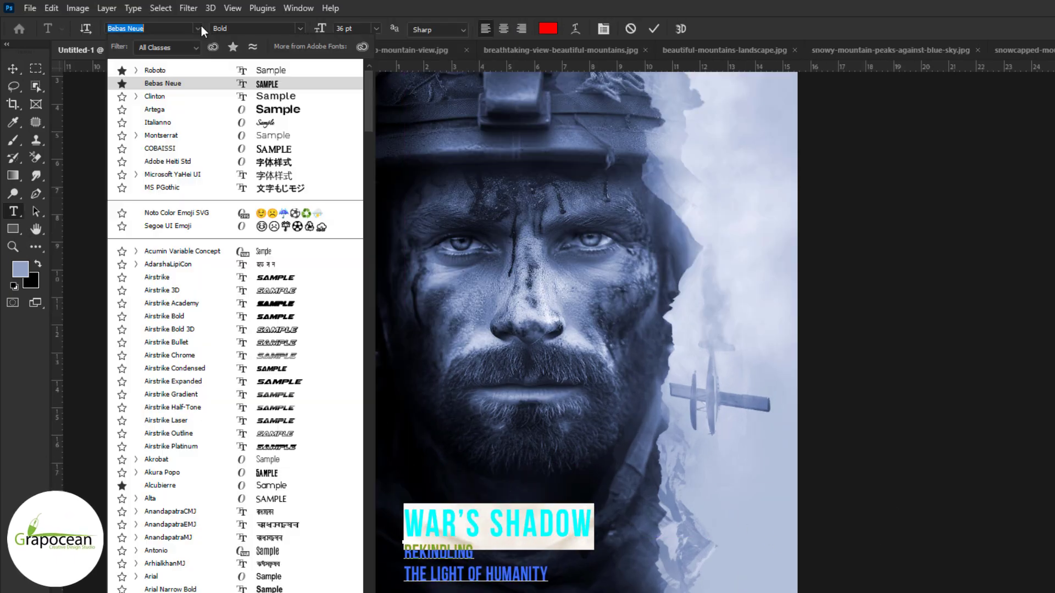
left_click(274, 107)
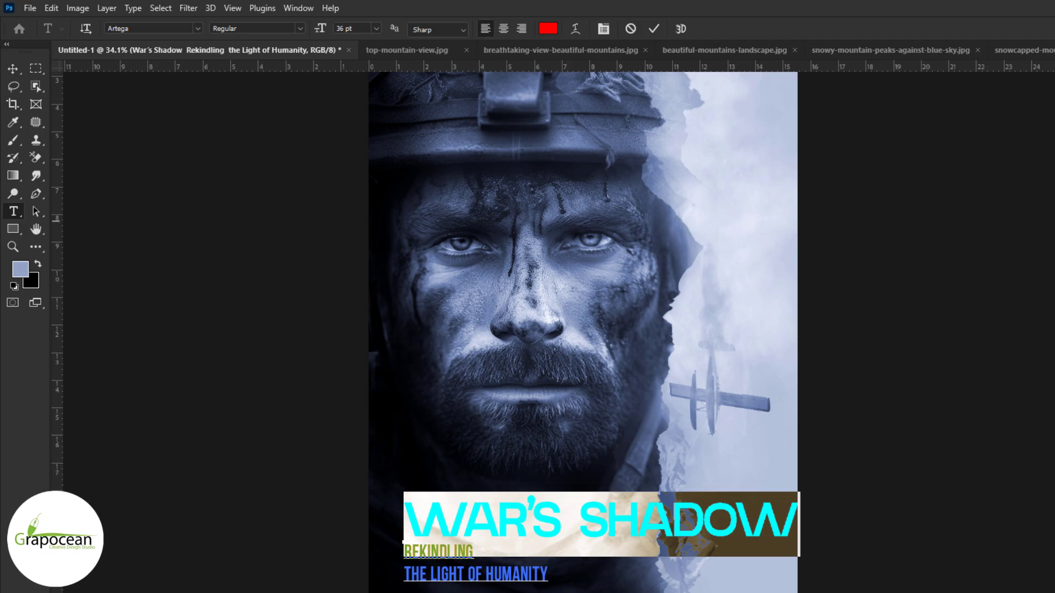
left_click_drag(531, 492, 535, 486)
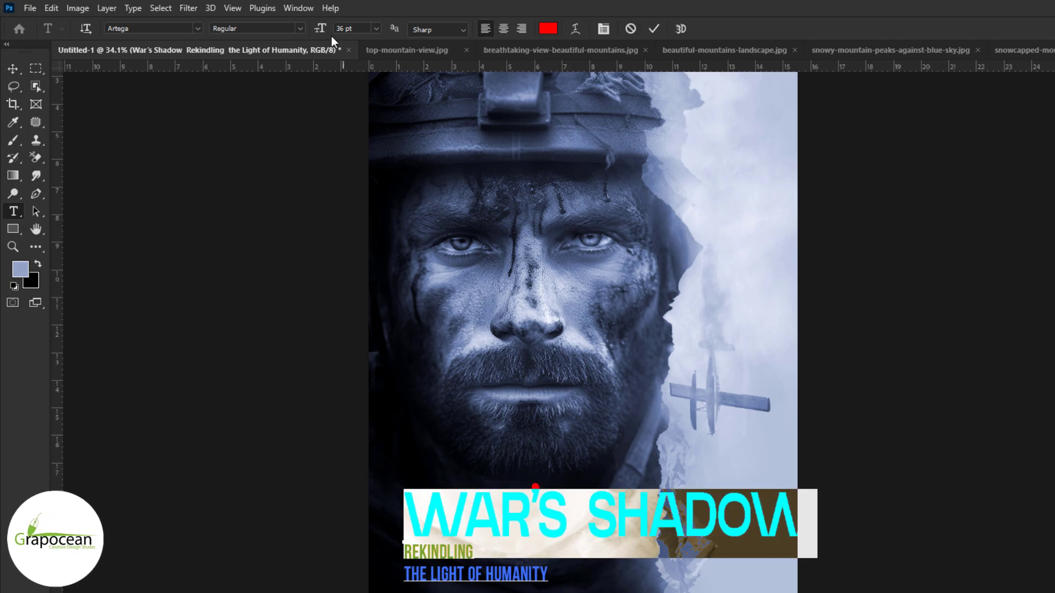
left_click(13, 69)
scroll(610, 297, "down", 2)
Step: Move the title block lower and make the subtitle white on a single line
left_click_drag(649, 403, 657, 447)
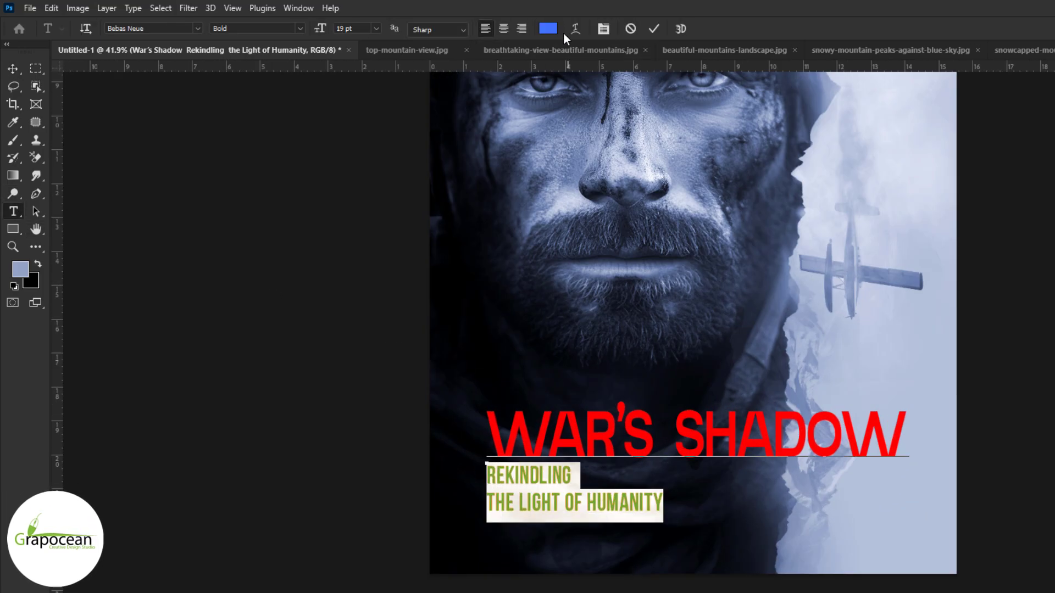
left_click(547, 28)
left_click(927, 270)
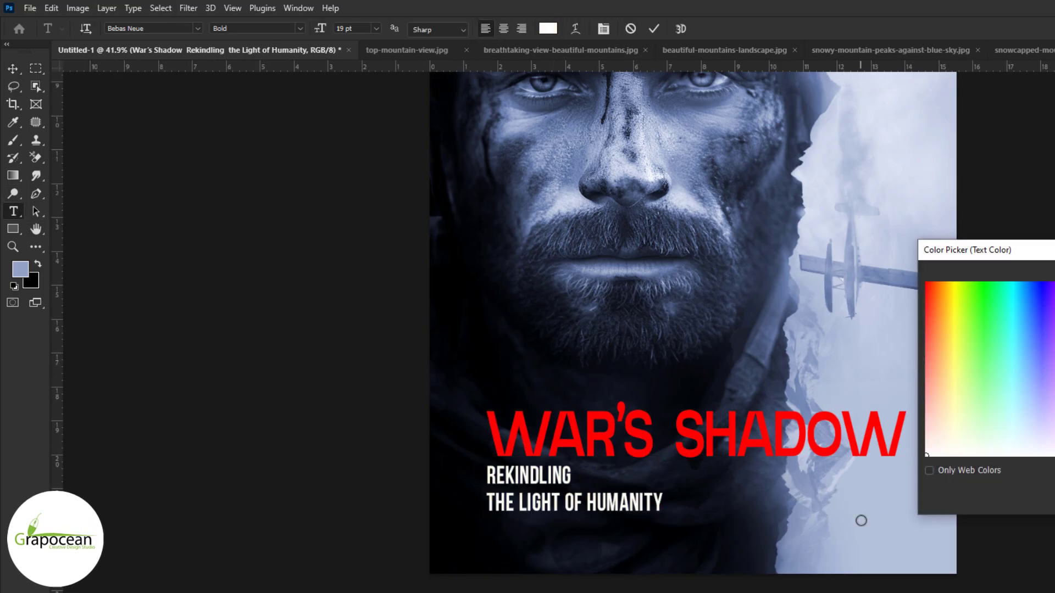
key("Return")
left_click(485, 503)
key("BackSpace")
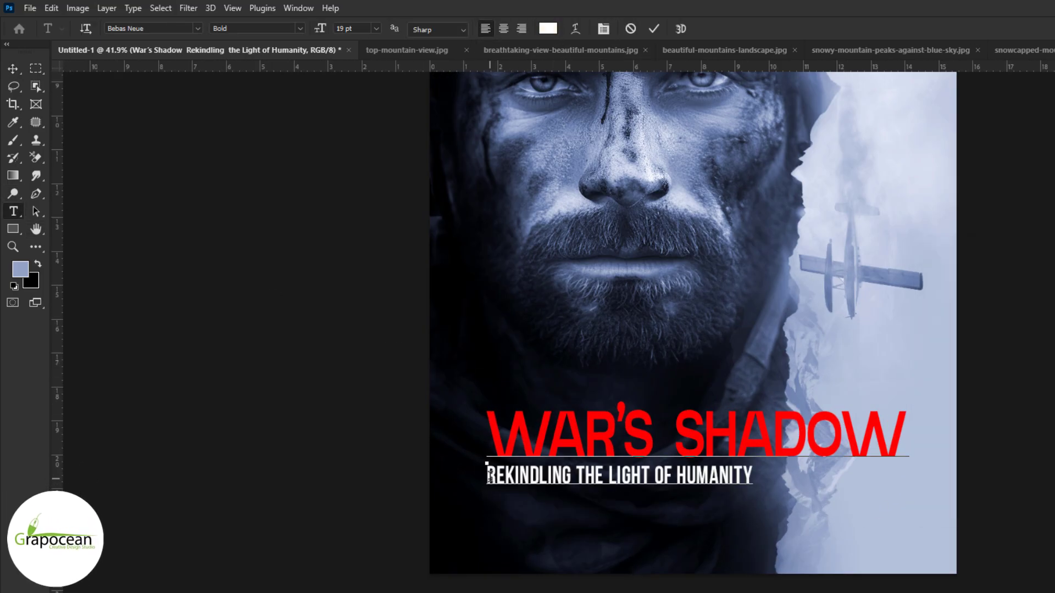
double_click(904, 425)
left_click_drag(771, 476, 268, 474)
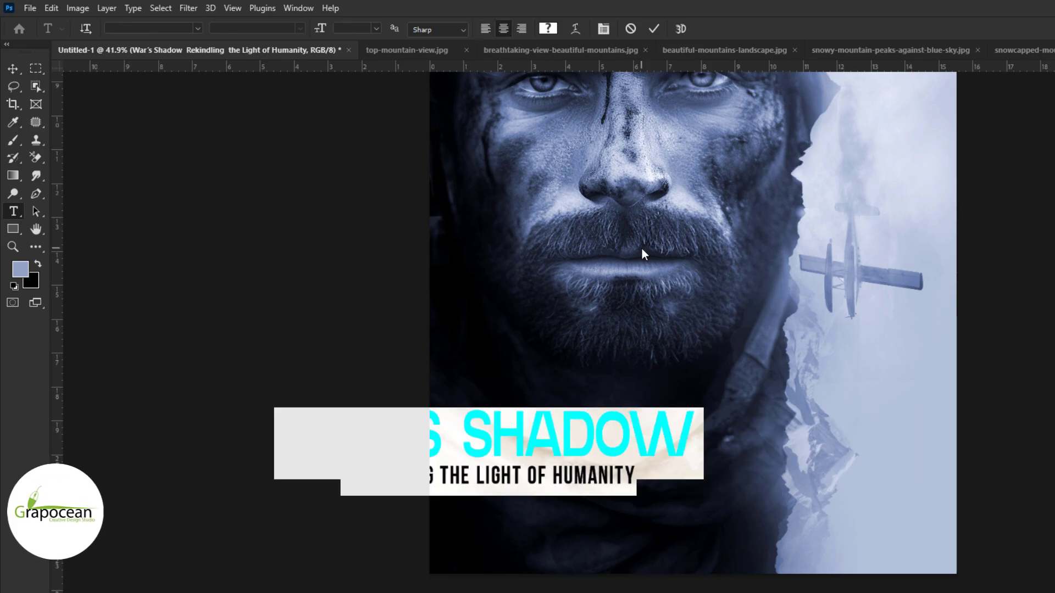
key("ctrl+Return")
Step: Reposition the title and subtitle together and adjust the subtitle's line spacing
key("v")
left_click_drag(581, 444, 789, 466)
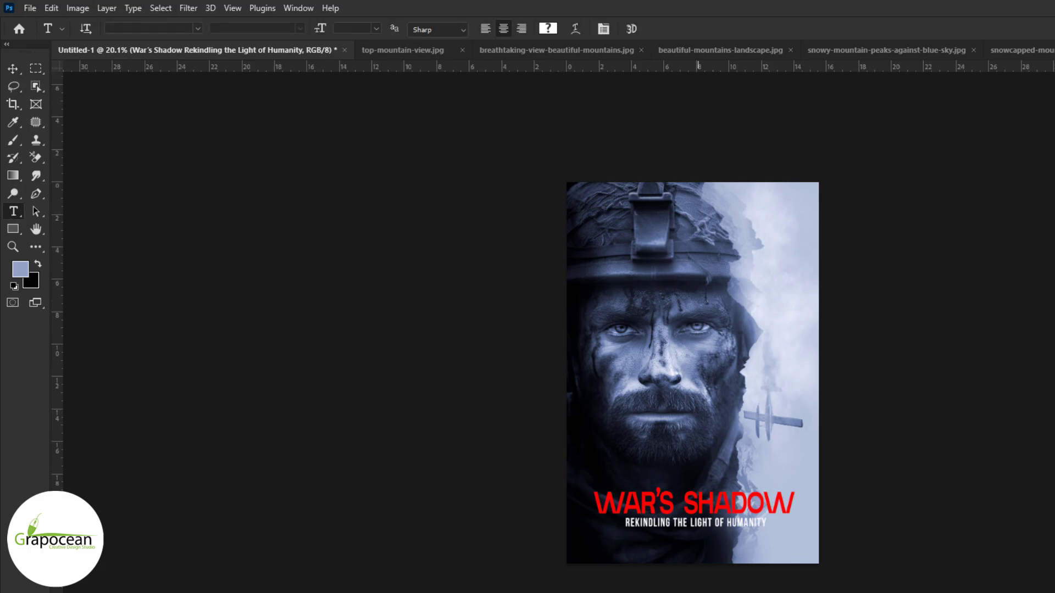
key("alt+Up")
key("alt+Up")
key("alt+Down")
key("alt+Down")
key("alt+Down")
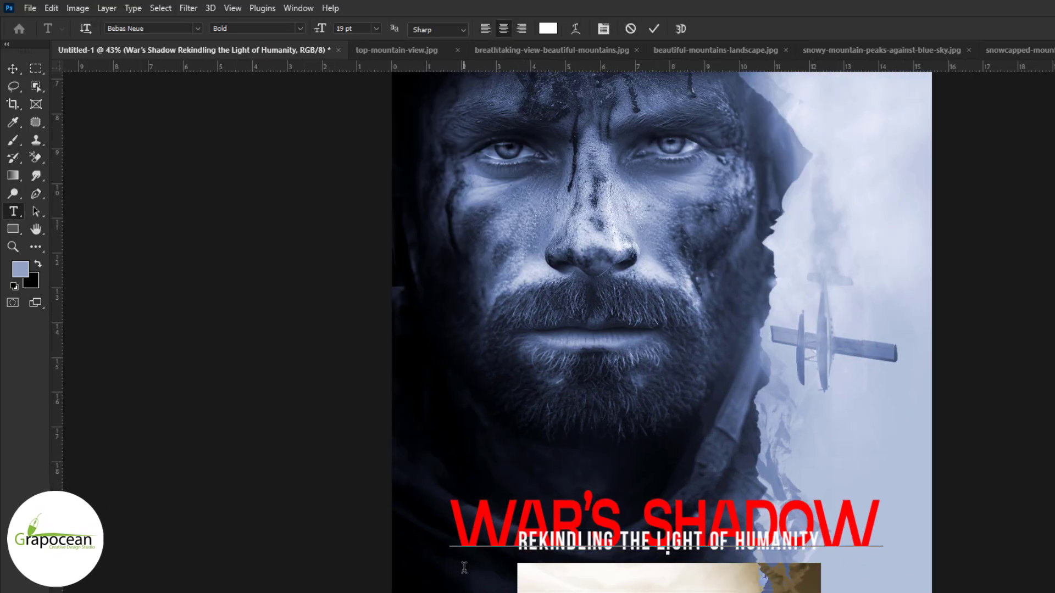
key("alt+Down")
key("alt+Down")
key("ctrl+Return")
key("v")
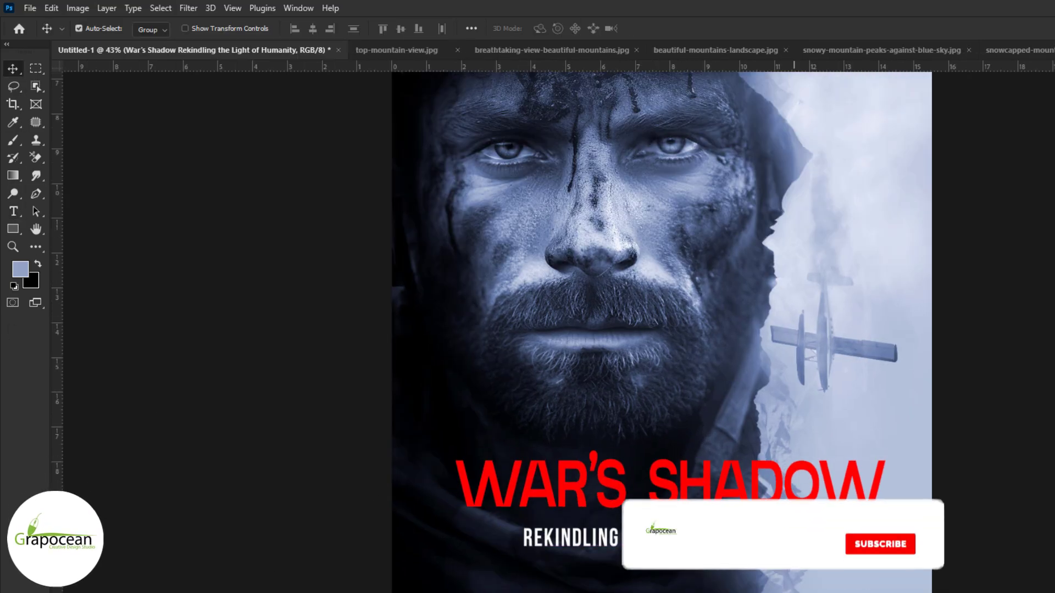
Step: Change the WAR'S SHADOW title font to Bebas Neue Bold
scroll(742, 588, "down", 2)
scroll(976, 587, "down", 1)
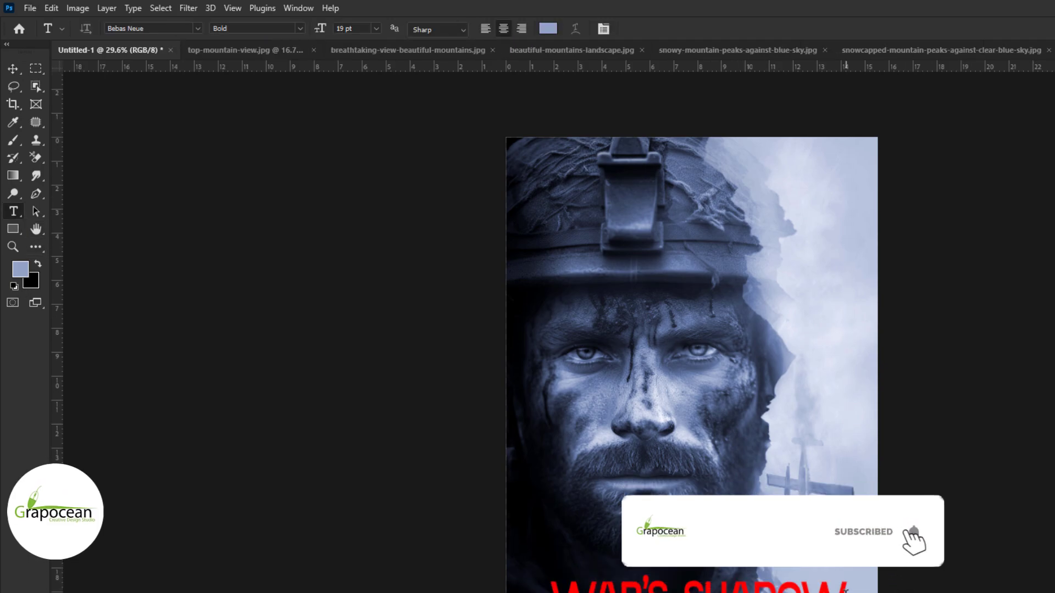
key("Return")
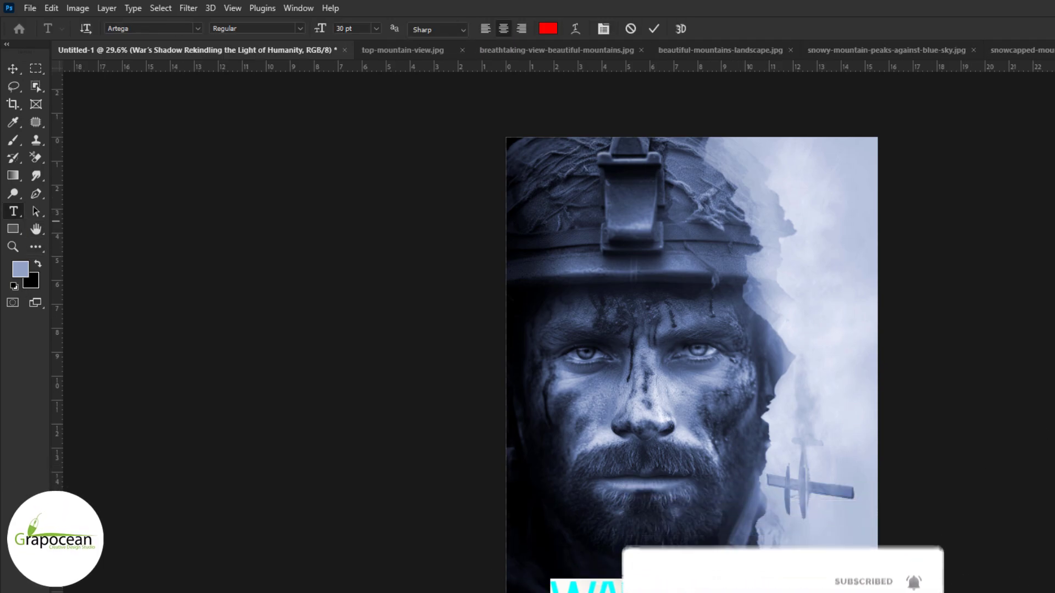
key("alt+Up")
key("alt+Up")
key("ctrl+Return")
key("v")
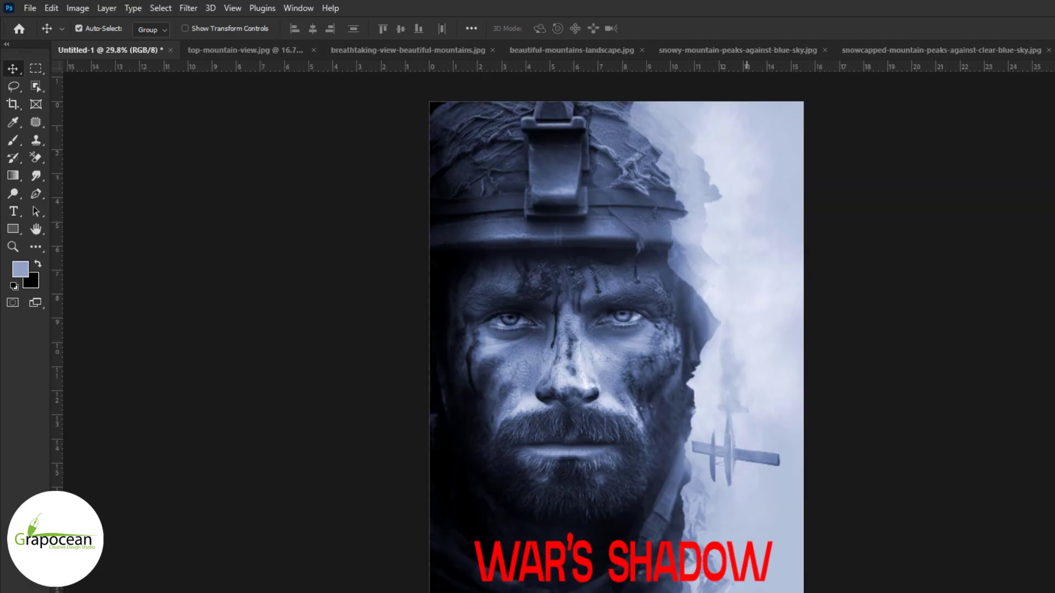
Step: Free Transform the title to scale it up to about 193%
scroll(743, 590, "down", 3)
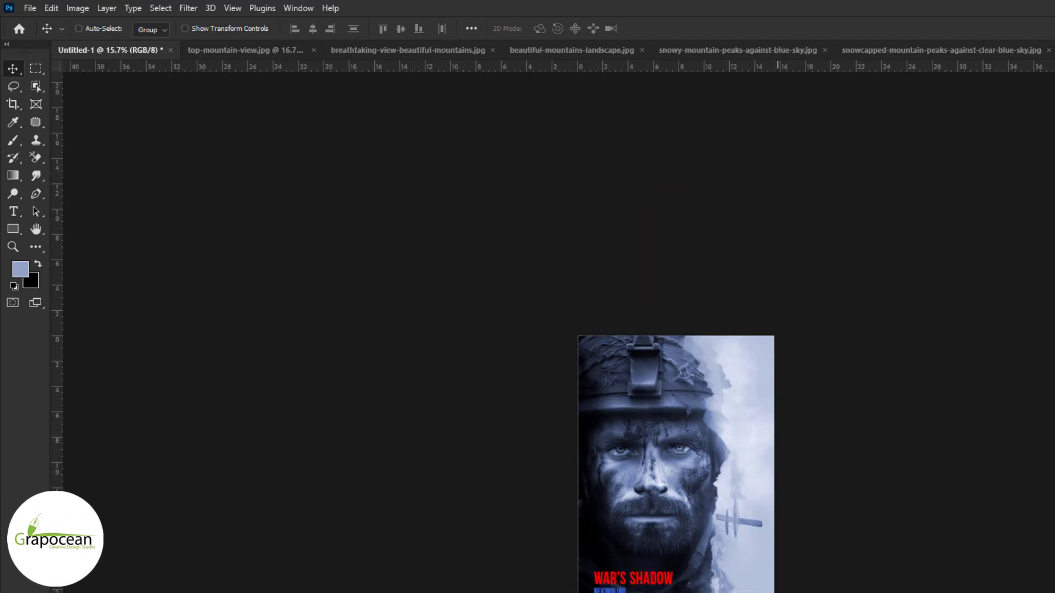
scroll(679, 592, "up", 2)
key("ctrl+t")
mouse_move(678, 565)
left_mouse_down()
mouse_move(745, 580)
mouse_move(796, 575)
left_mouse_up()
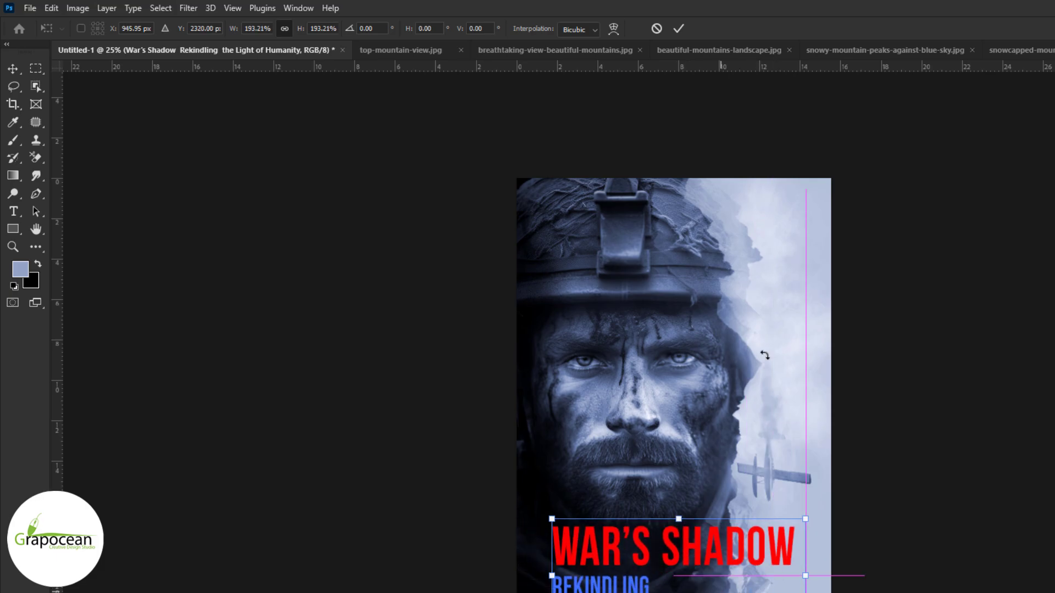
Step: Keep the enlarged title and colour THE LIGHT OF HUMANITY white
left_click(678, 28)
scroll(731, 590, "up", 2)
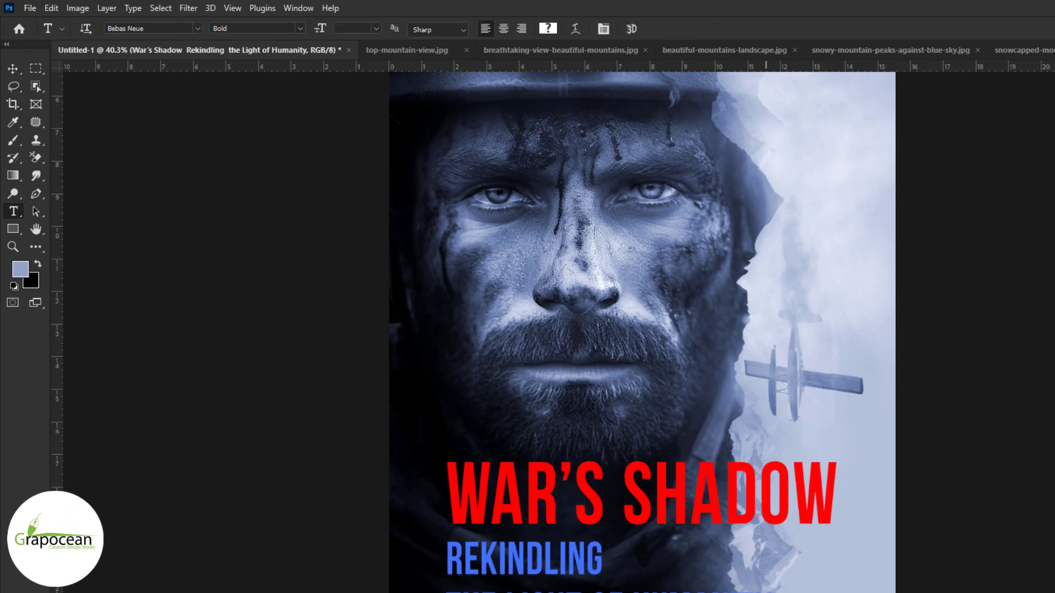
left_click_drag(446, 590, 774, 590)
left_click(548, 28)
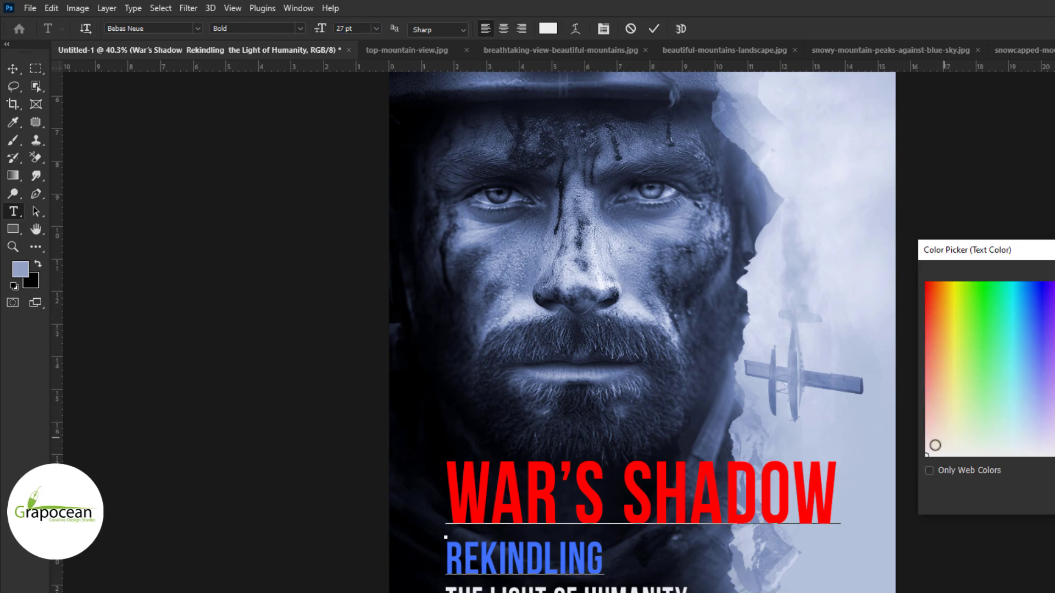
key("ctrl+Return")
key("v")
scroll(939, 545, "down", 2)
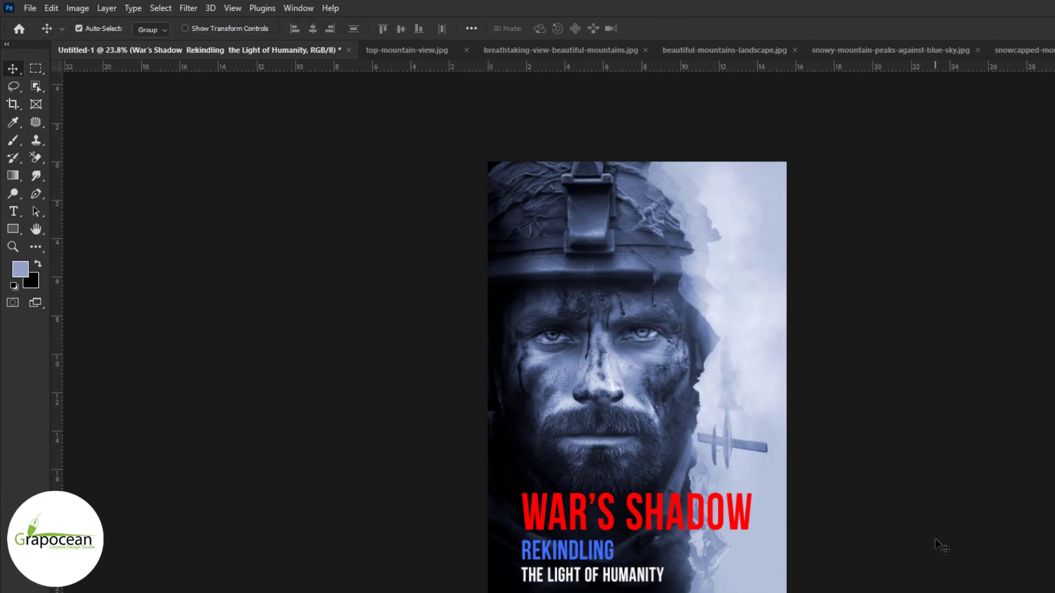
scroll(662, 384, "up", 2)
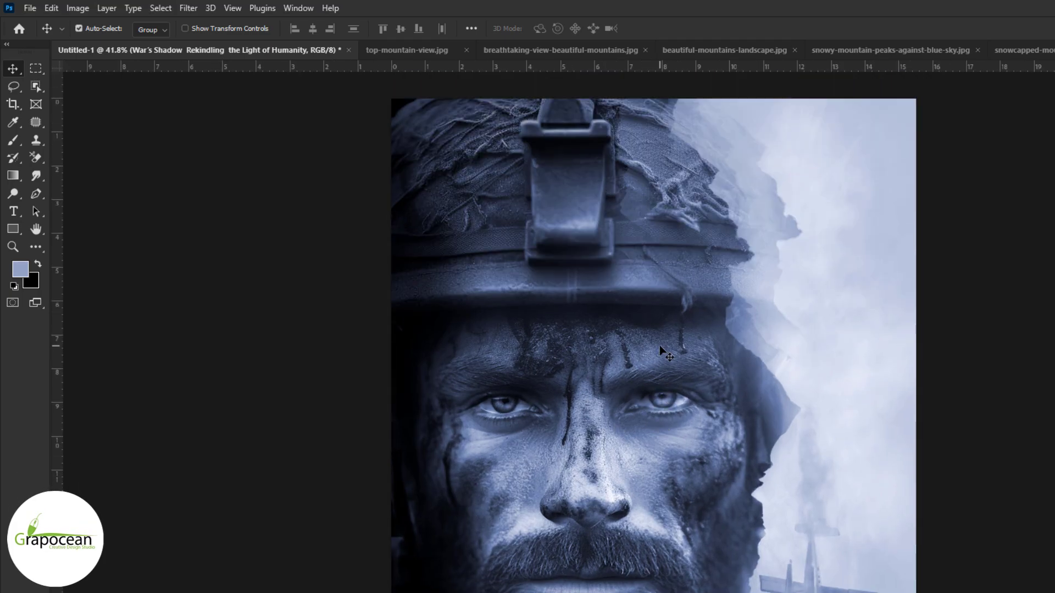
scroll(659, 323, "down", 5)
Step: Give the title a red-to-orange gradient, REKINDLING blue, and THE LIGHT OF HUMANITY magenta
left_click_drag(588, 493, 541, 431)
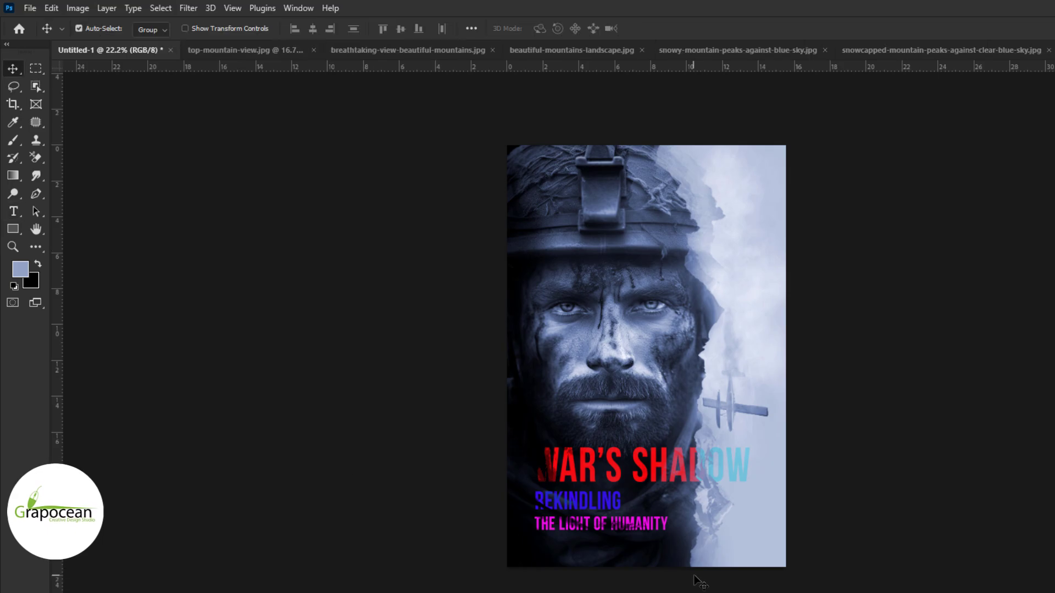
scroll(677, 548, "up", 1)
scroll(677, 548, "up", 1)
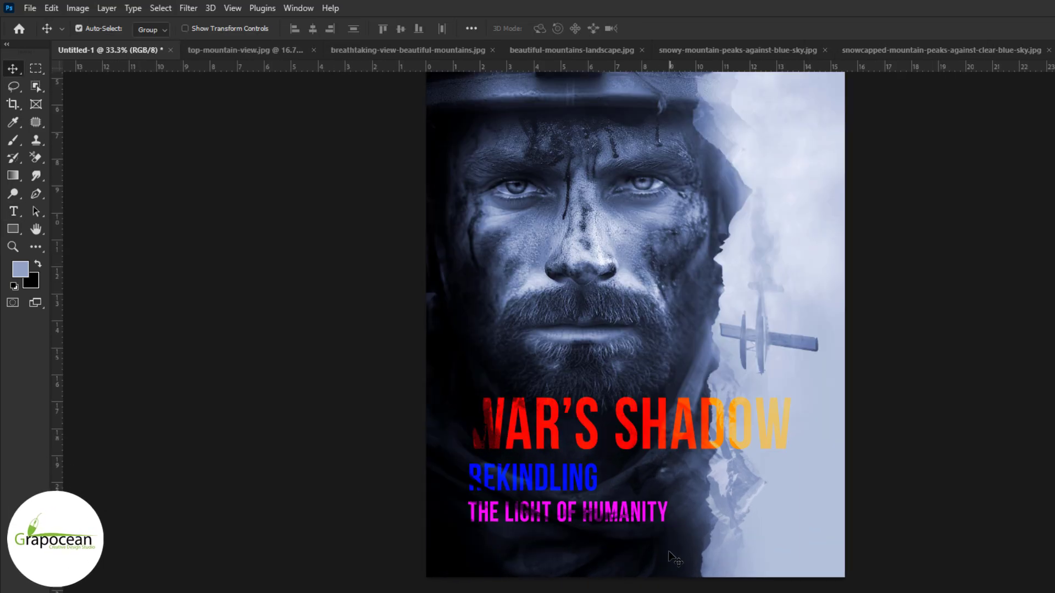
scroll(605, 489, "down", 3)
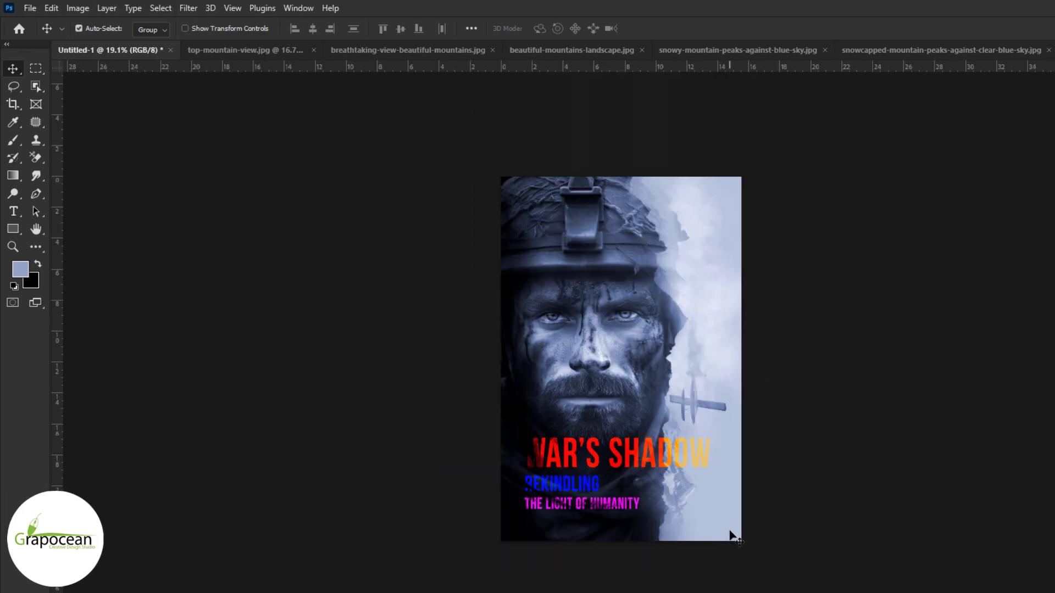
scroll(629, 339, "up", 2)
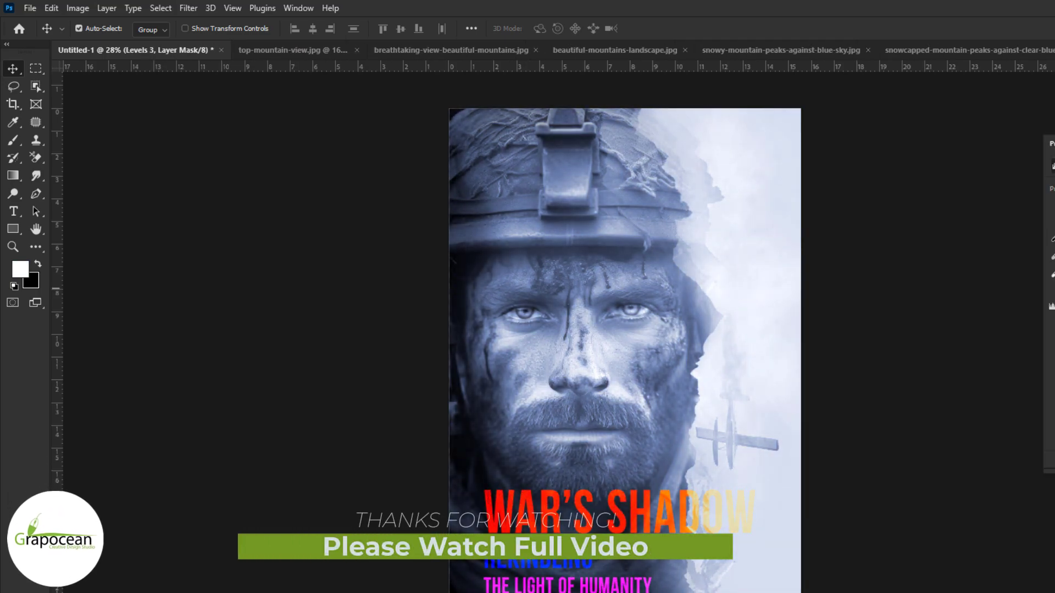
Step: Paint the Levels 3 mask beside the cheek with a soft brush, then make the brush smaller
key("b")
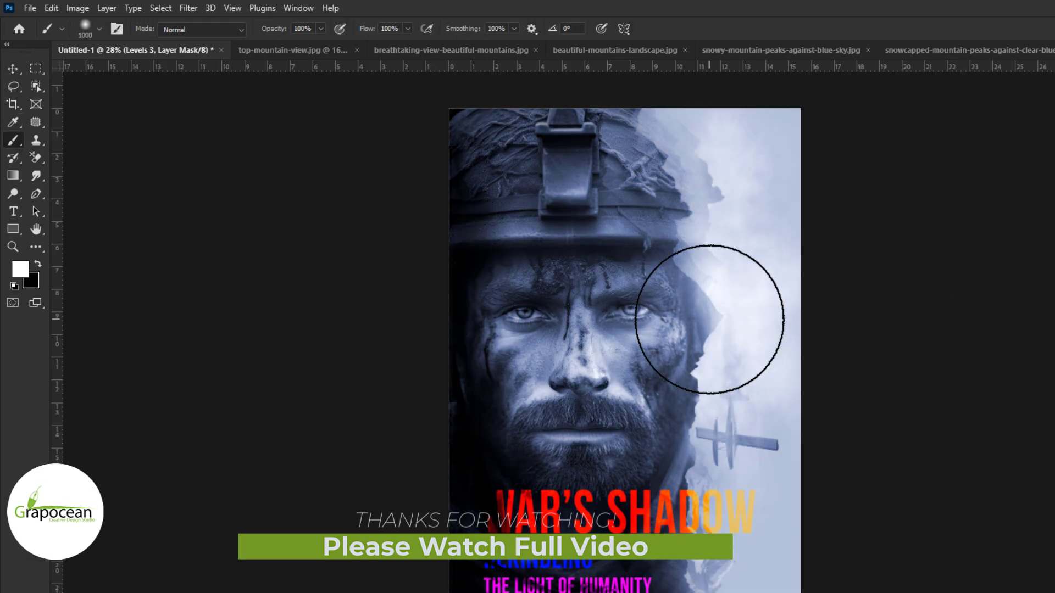
left_click_drag(706, 308, 707, 343)
key("bracketleft")
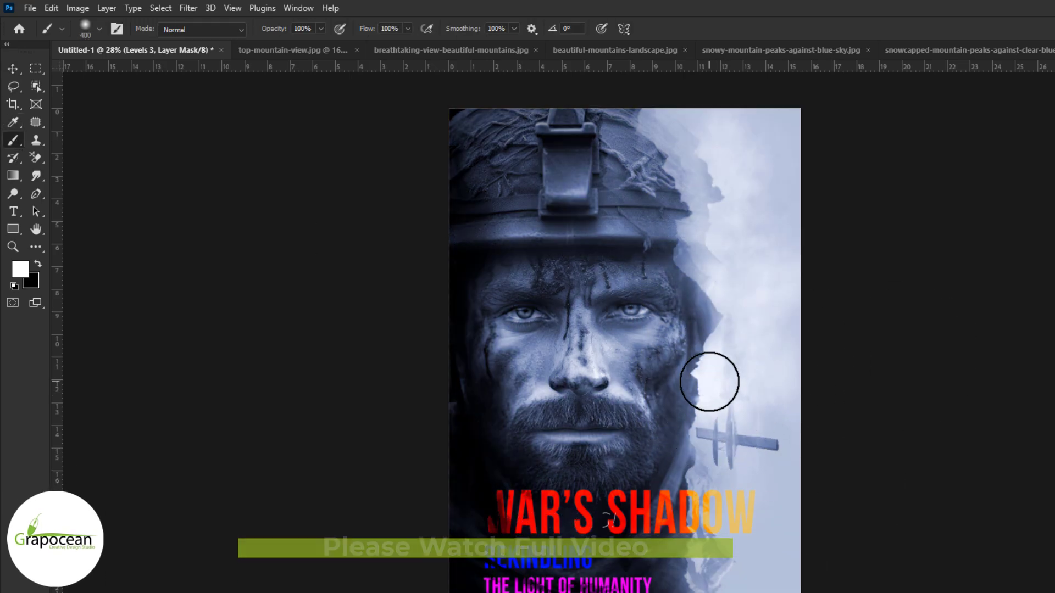
scroll(693, 395, "up", 5)
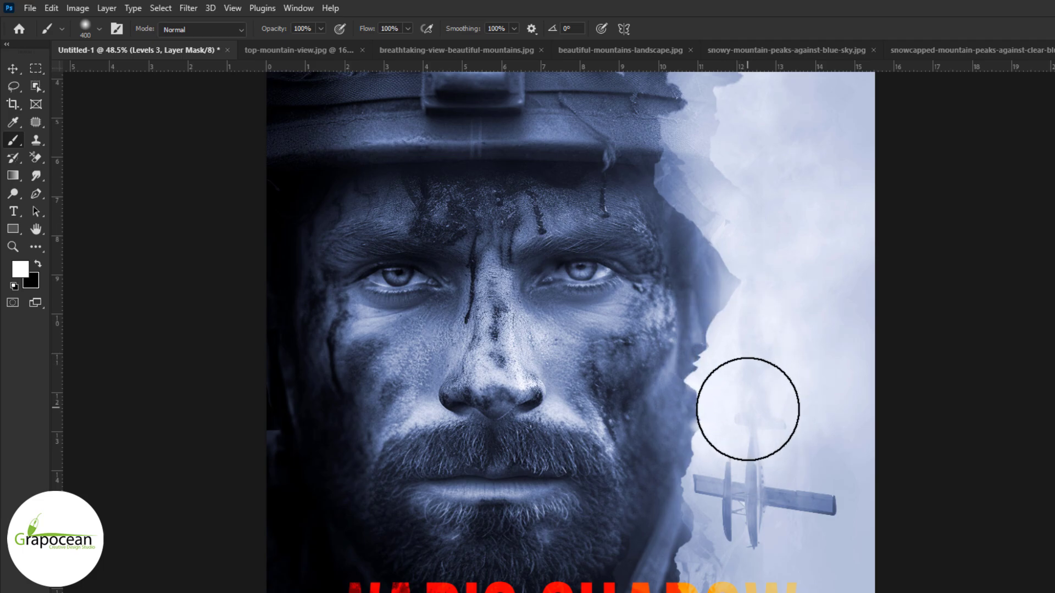
scroll(748, 409, "down", 5)
scroll(642, 355, "up", 3)
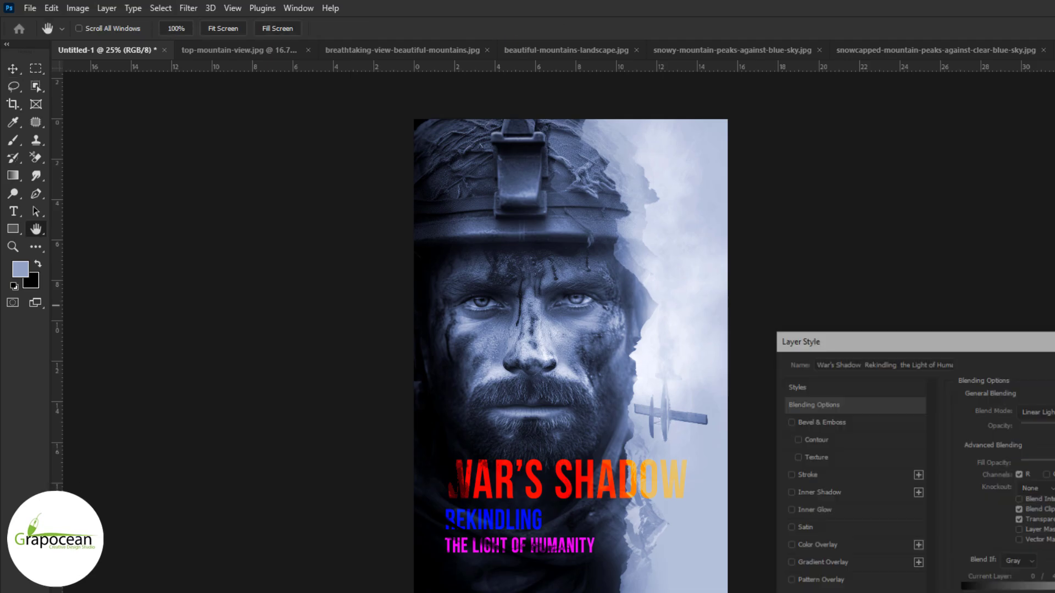
Step: Change the WAR'S SHADOW title's text colour to blue
key("alt")
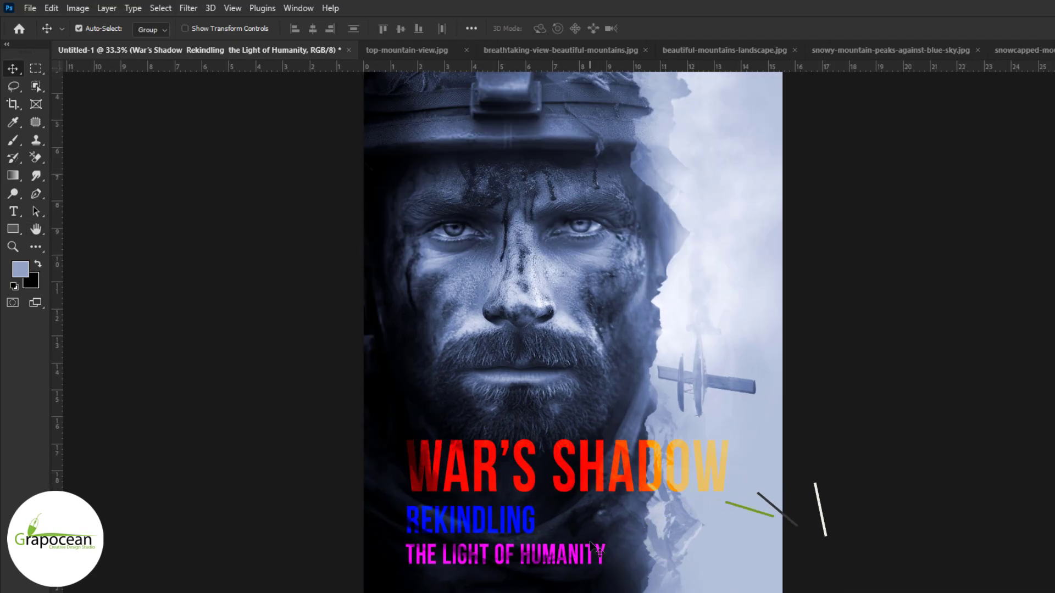
scroll(583, 528, "up", 3)
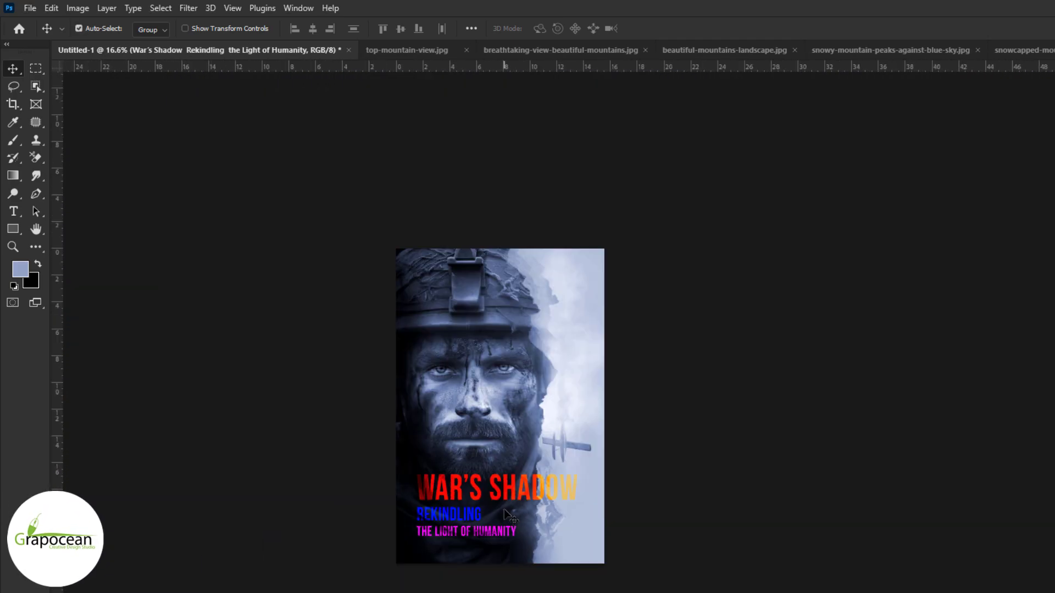
left_click(548, 28)
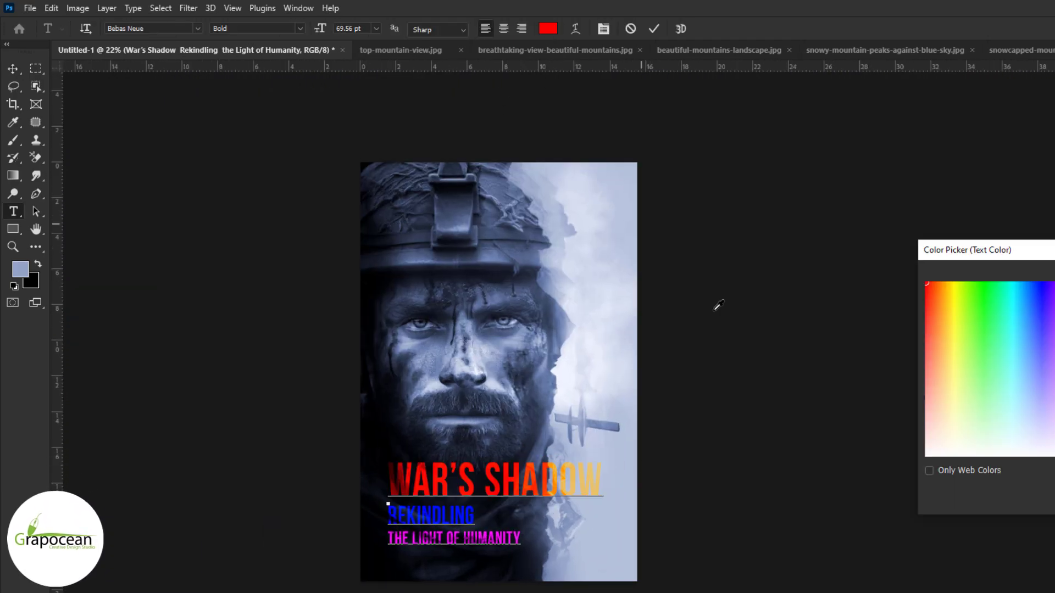
left_click(985, 310)
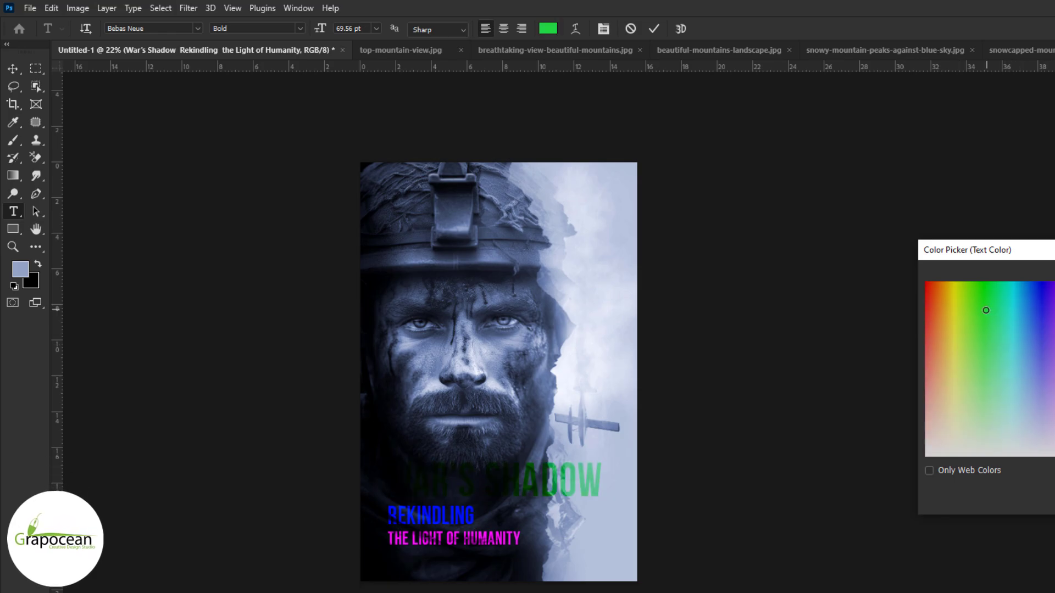
left_click(1045, 371)
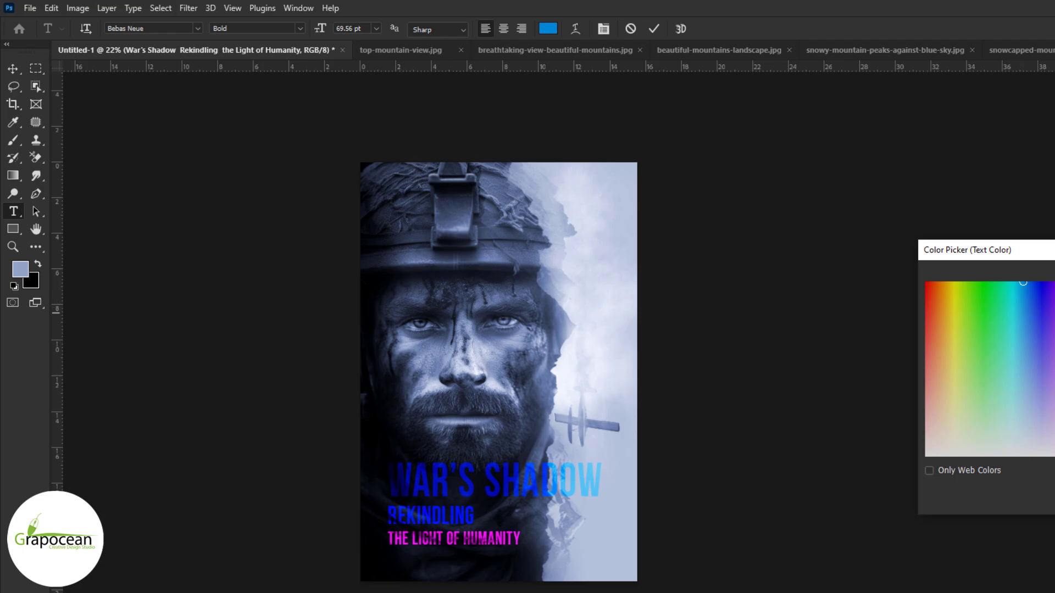
key("Return")
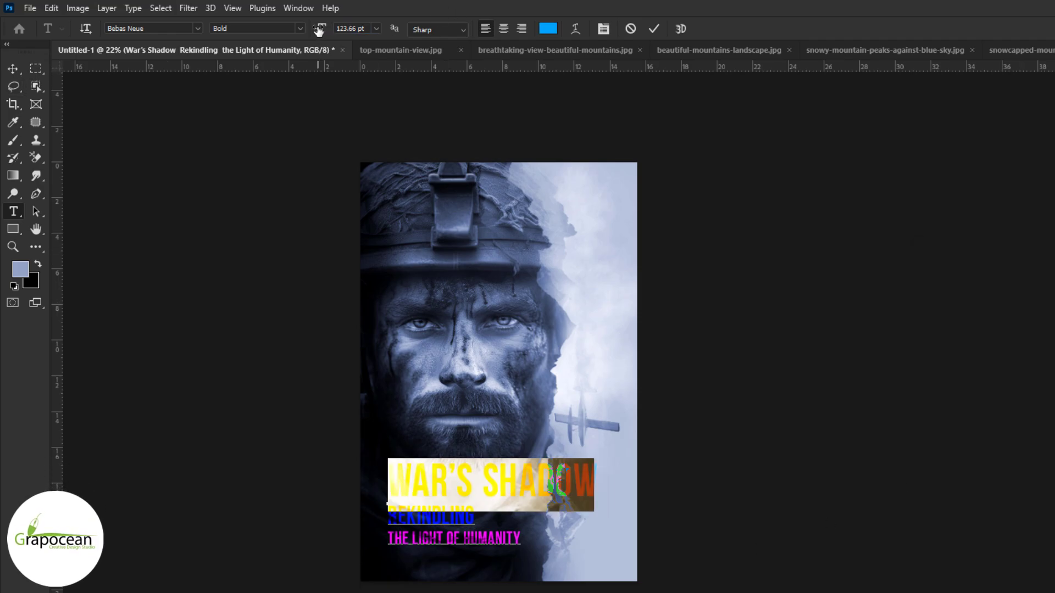
left_click(813, 546)
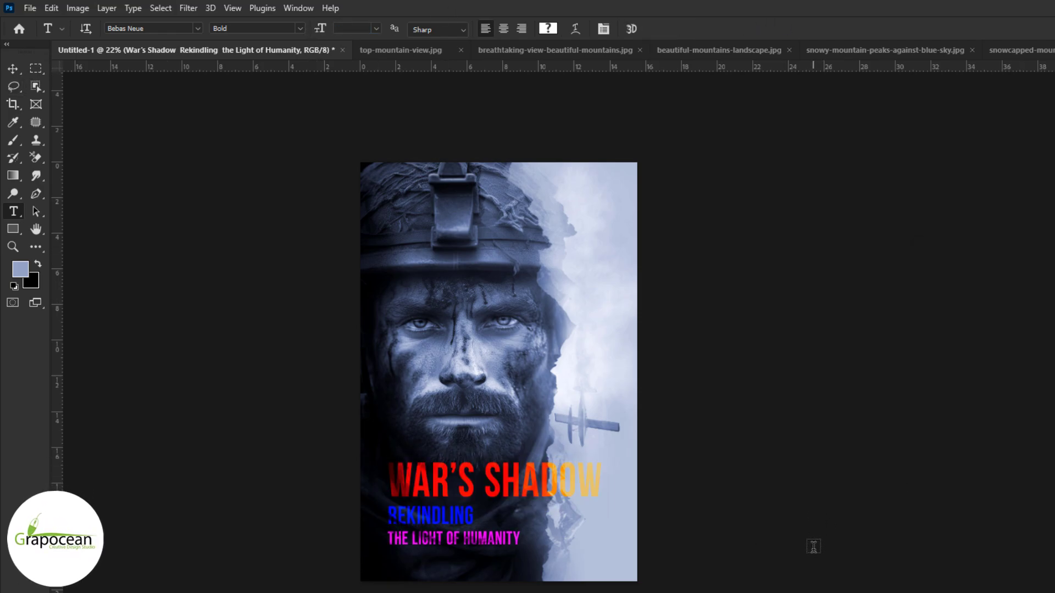
Step: Enlarge all of the title text to 78 pt
left_click(486, 447)
key("ctrl+a")
left_click_drag(320, 28, 352, 28)
left_click(13, 69)
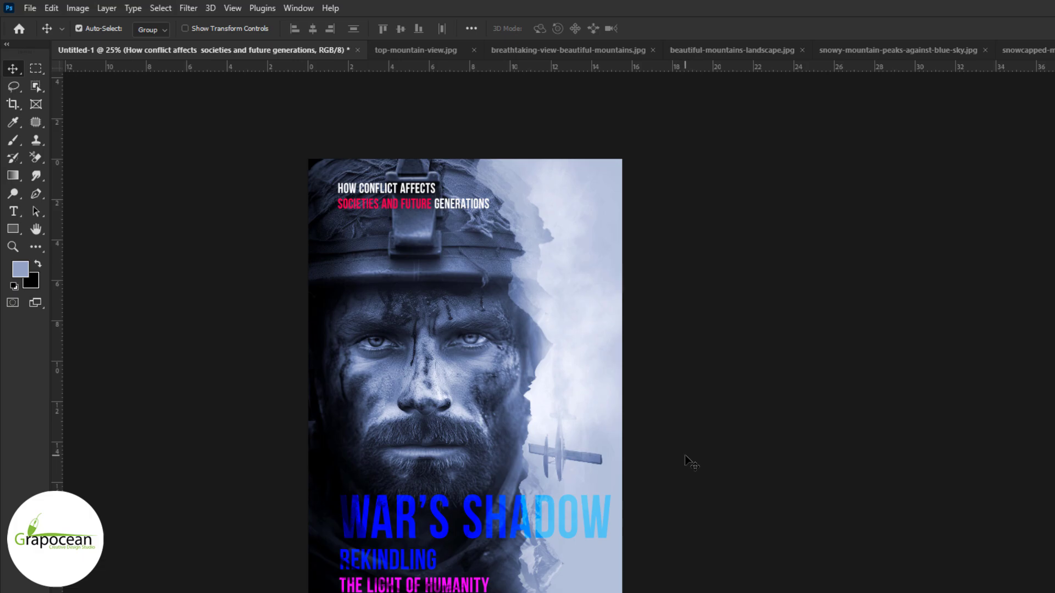
Step: Nudge the WAR'S SHADOW title group slightly up and left on the cover
mouse_move(374, 505)
left_mouse_down()
mouse_move(368, 497)
mouse_move(404, 512)
left_mouse_up()
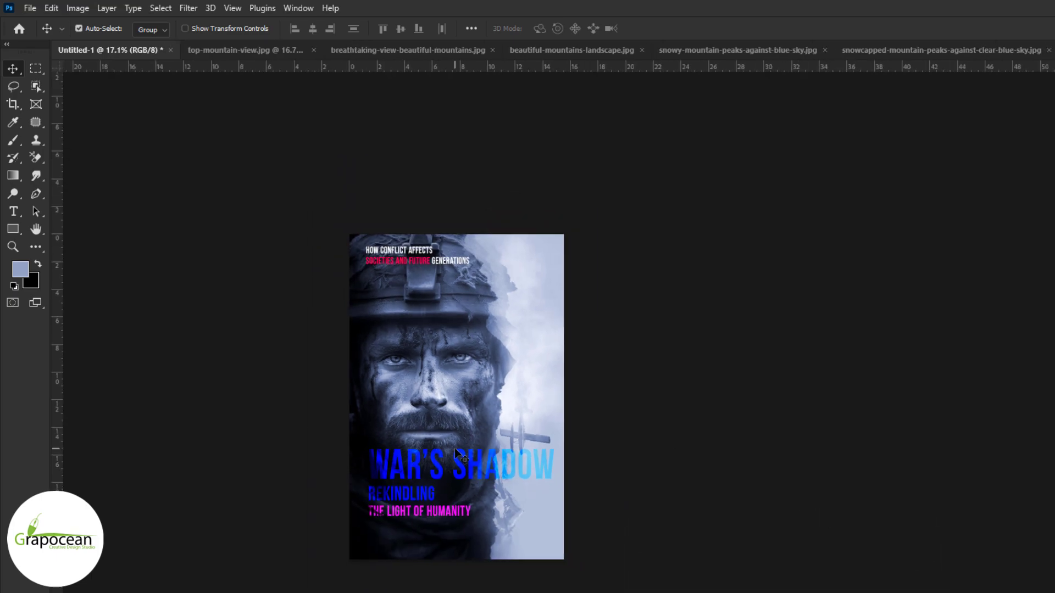
scroll(418, 525, "up", 2)
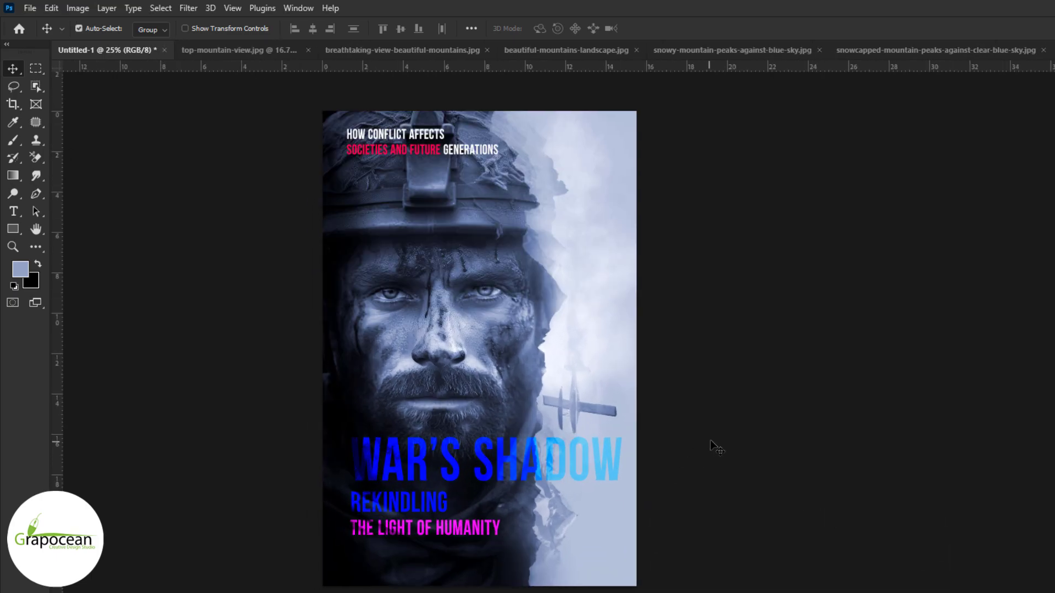
scroll(417, 524, "up", 3)
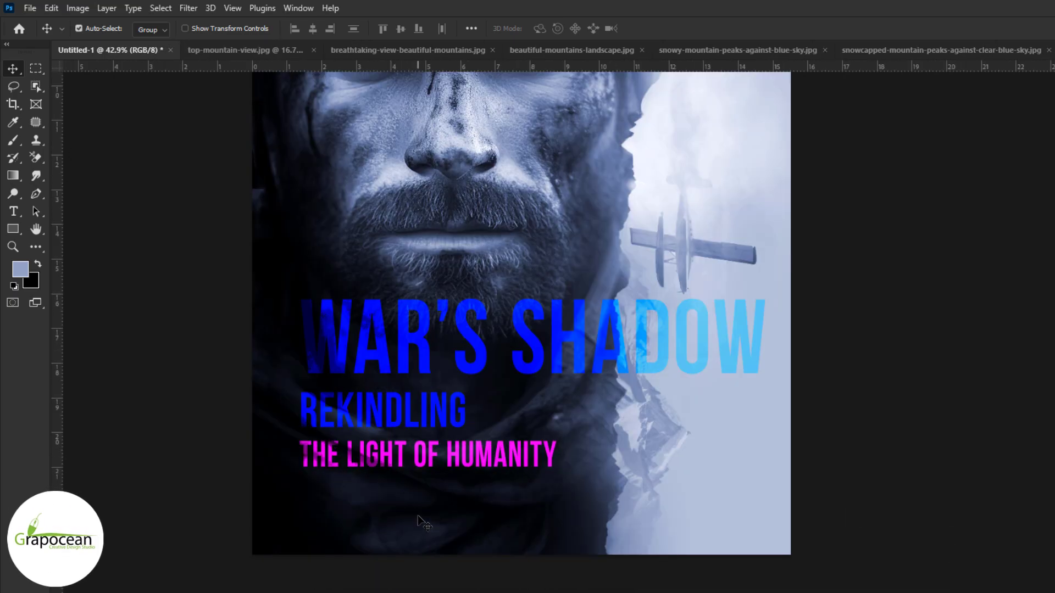
scroll(420, 519, "down", 4)
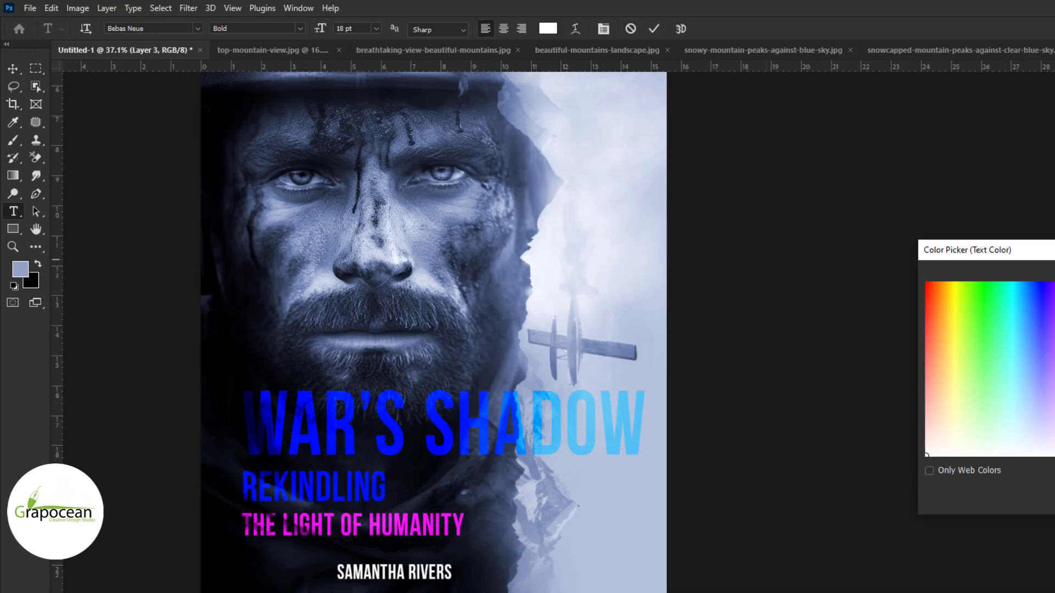
Step: Confirm the author name's colour and prefix the line with 'A BOOK BY :'
key("Return")
scroll(348, 575, "up", 5)
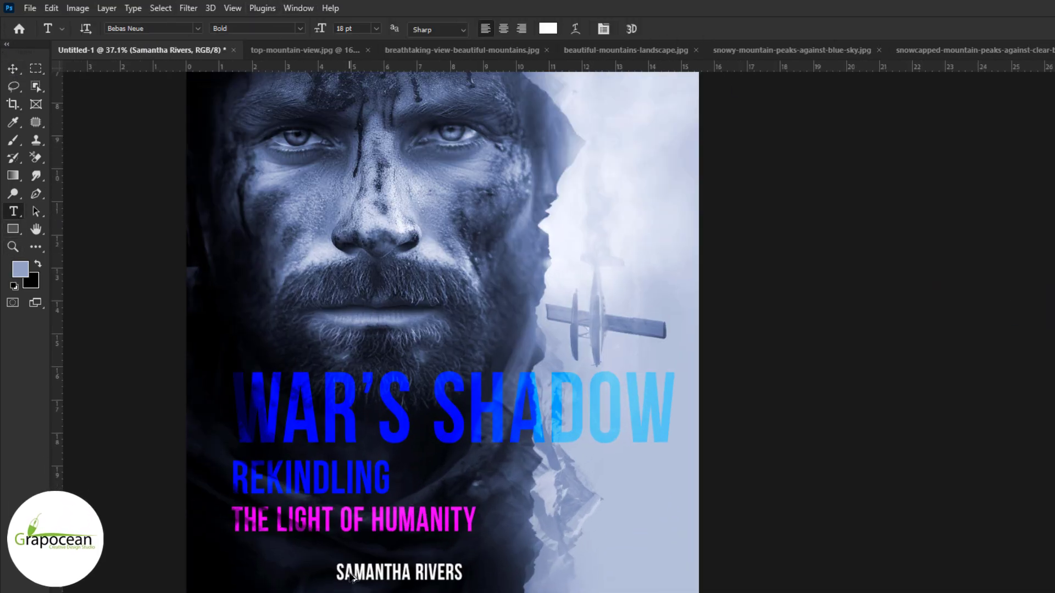
left_click(330, 571)
type("RE")
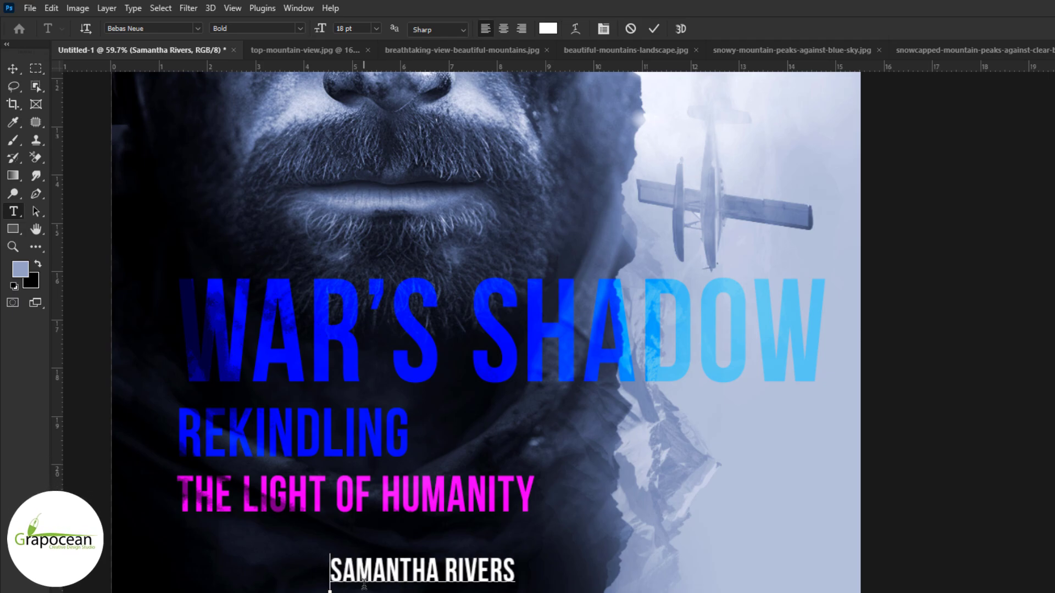
type(" :")
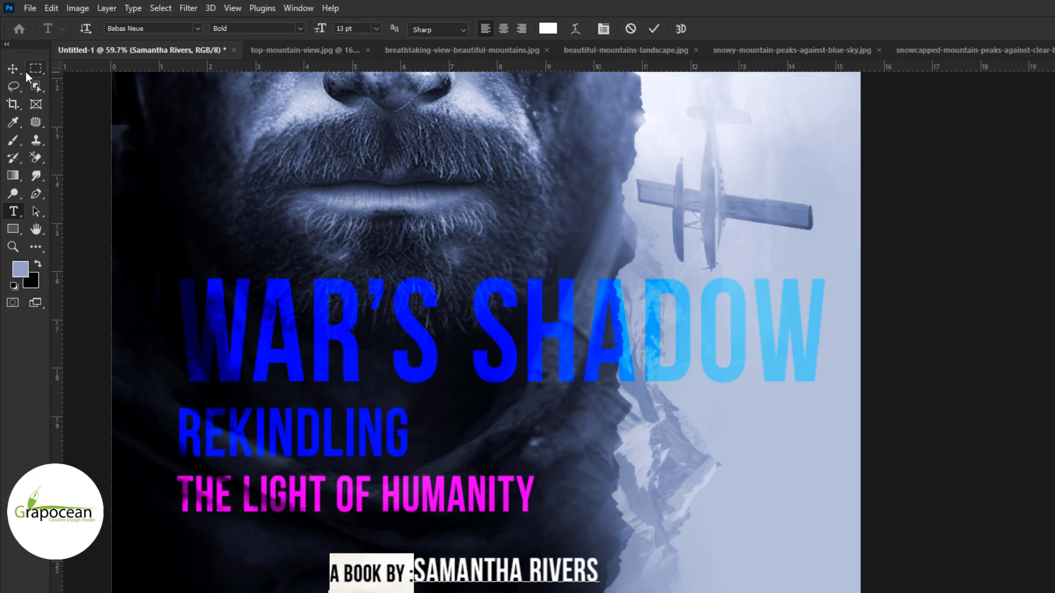
key("ctrl+Return")
Step: Move the author line left and up, then change its text colour
key("v")
mouse_move(481, 585)
left_mouse_down()
mouse_move(340, 574)
mouse_move(390, 571)
left_mouse_up()
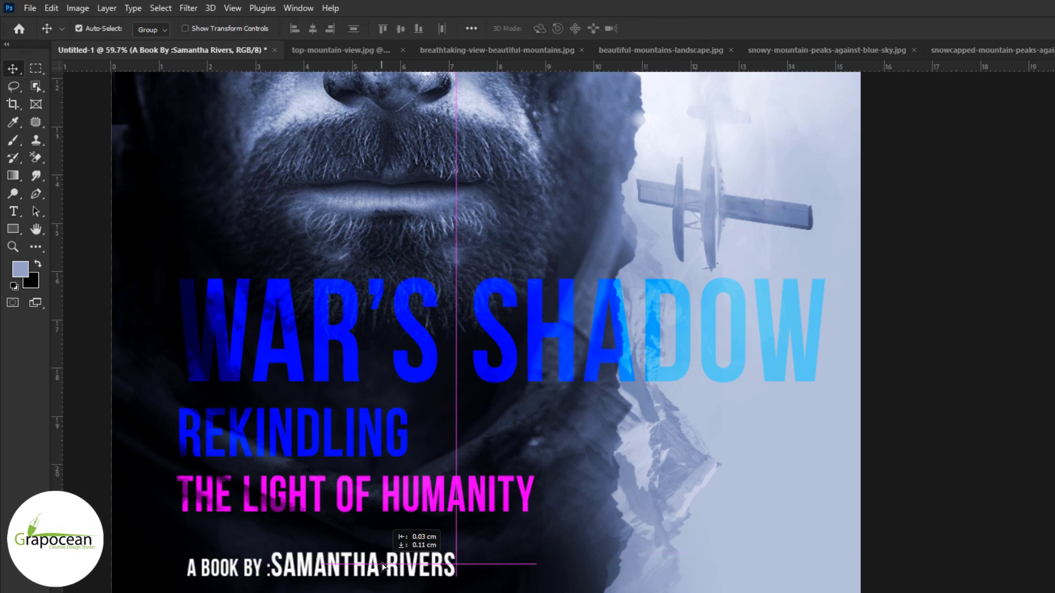
key("t")
left_click(464, 569)
key("ctrl+a")
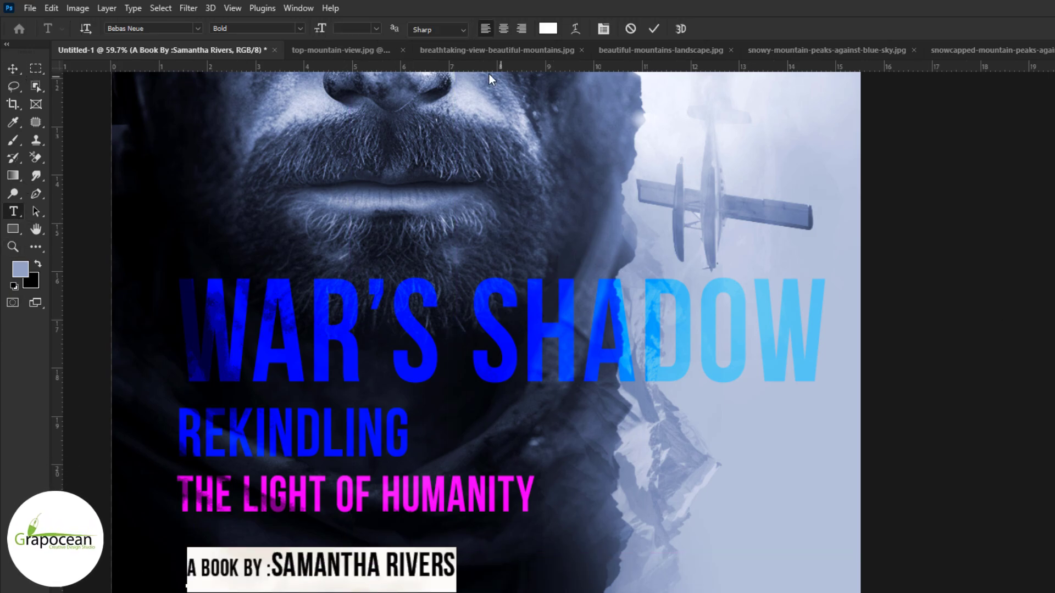
left_click(548, 28)
key("Return")
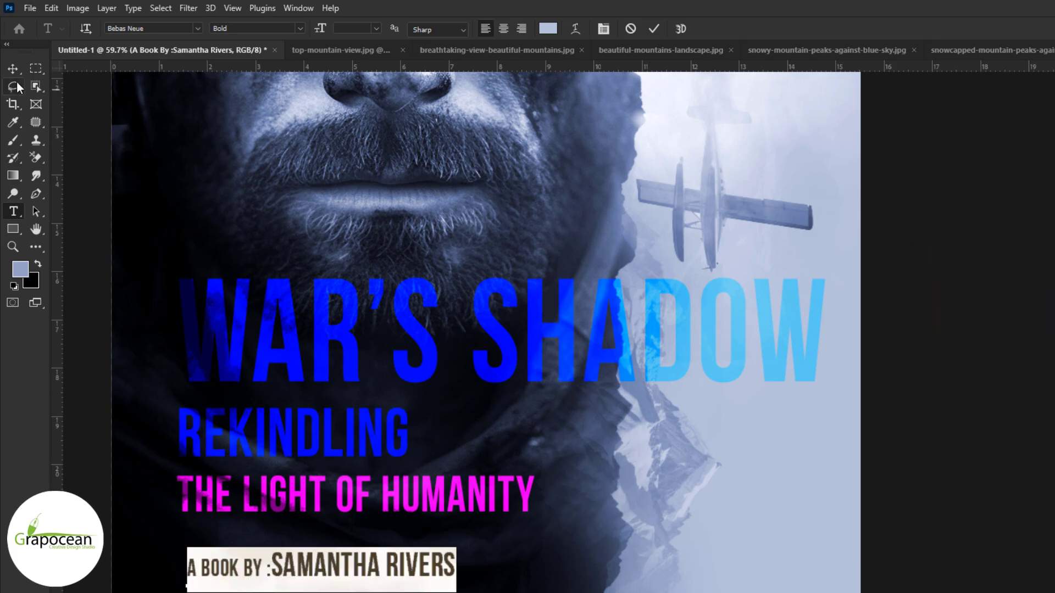
key("ctrl+Return")
Step: Shift the author line to the right and make its text black
key("v")
key("ctrl+0")
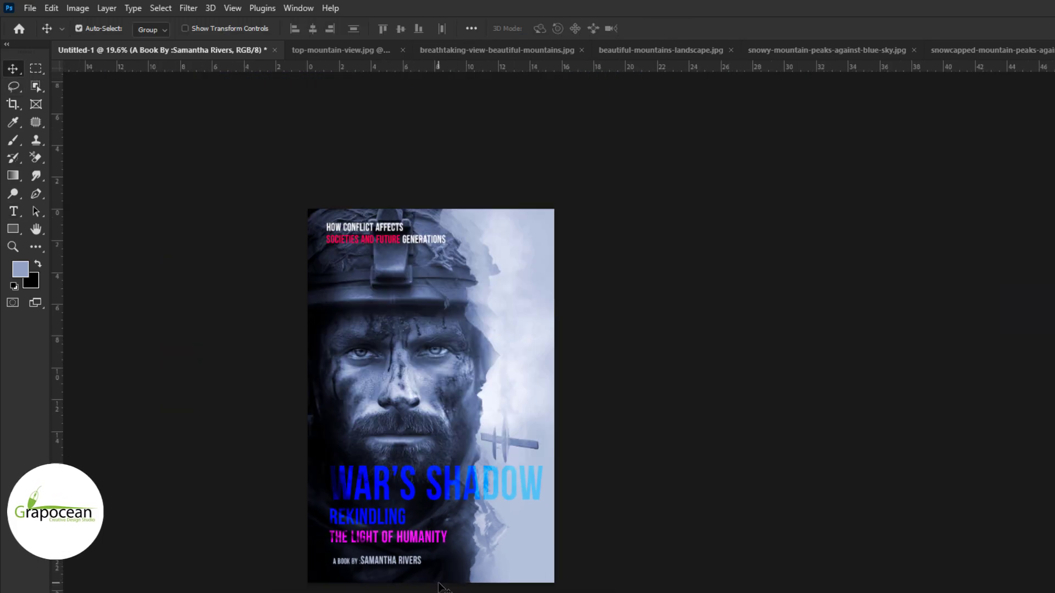
scroll(384, 582, "up", 3)
mouse_move(387, 571)
left_mouse_down()
mouse_move(747, 571)
mouse_move(647, 566)
left_mouse_up()
left_click(679, 28)
left_click(548, 28)
key("Return")
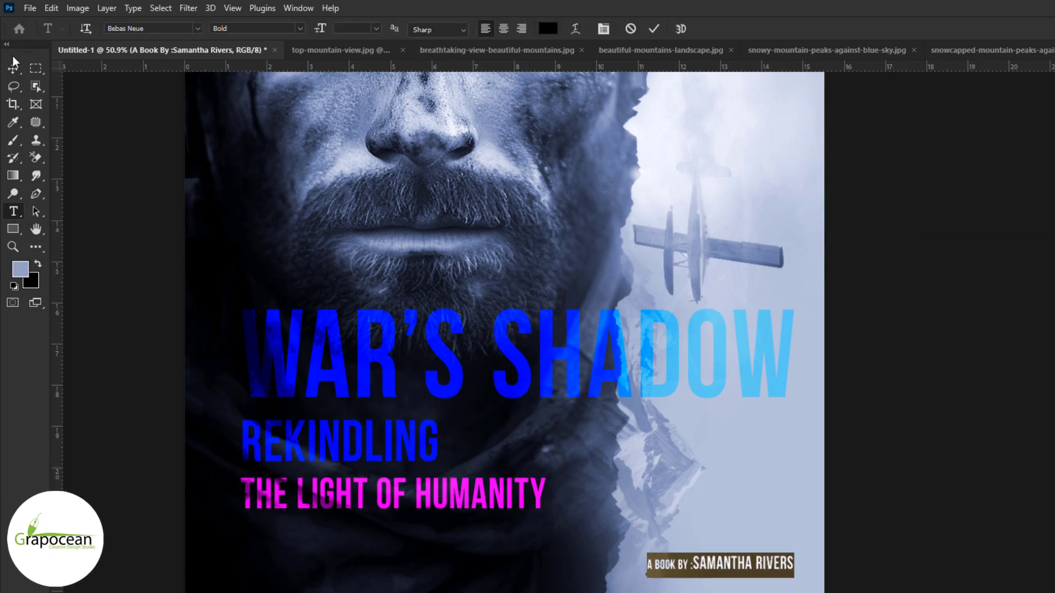
left_click(13, 68)
Step: Place the author line at the bottom-right corner of the cover
scroll(879, 495, "up", 4)
mouse_move(664, 440)
left_mouse_down()
mouse_move(696, 458)
mouse_move(697, 489)
left_mouse_up()
key("ctrl+0")
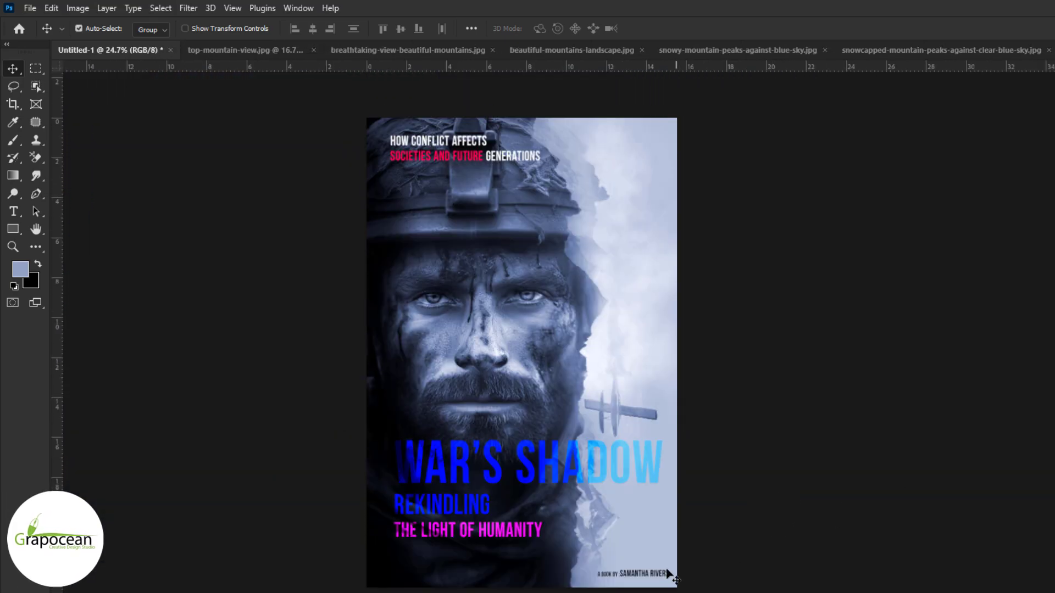
left_click_drag(668, 574, 659, 135)
mouse_move(552, 131)
left_mouse_down()
mouse_move(396, 585)
mouse_move(550, 576)
left_mouse_up()
scroll(693, 552, "up", 5)
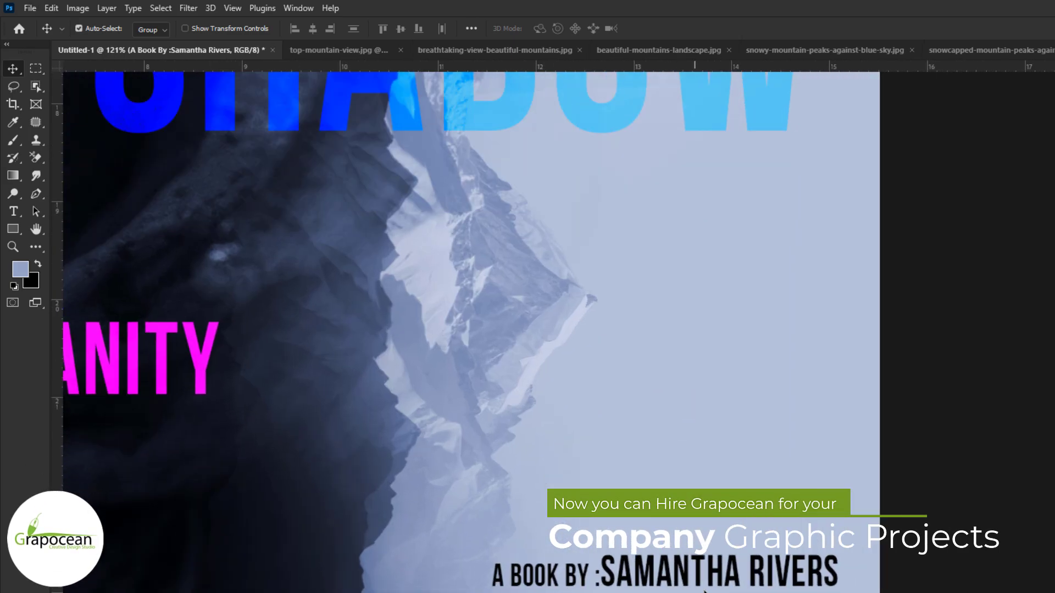
scroll(640, 458, "down", 5)
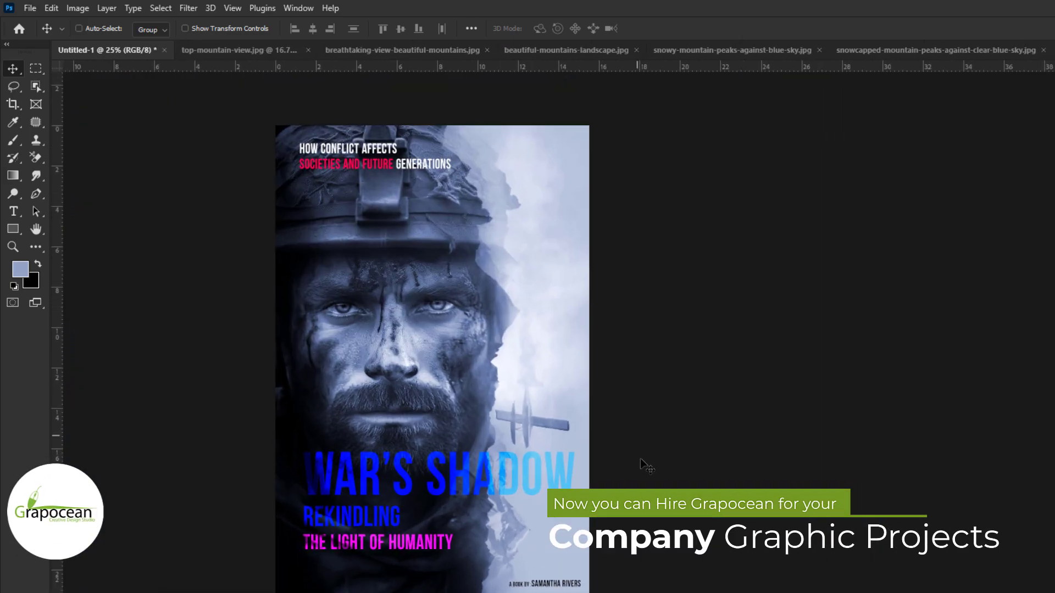
Step: Shift the top tagline right and centre-align its text
left_click_drag(370, 204, 439, 204)
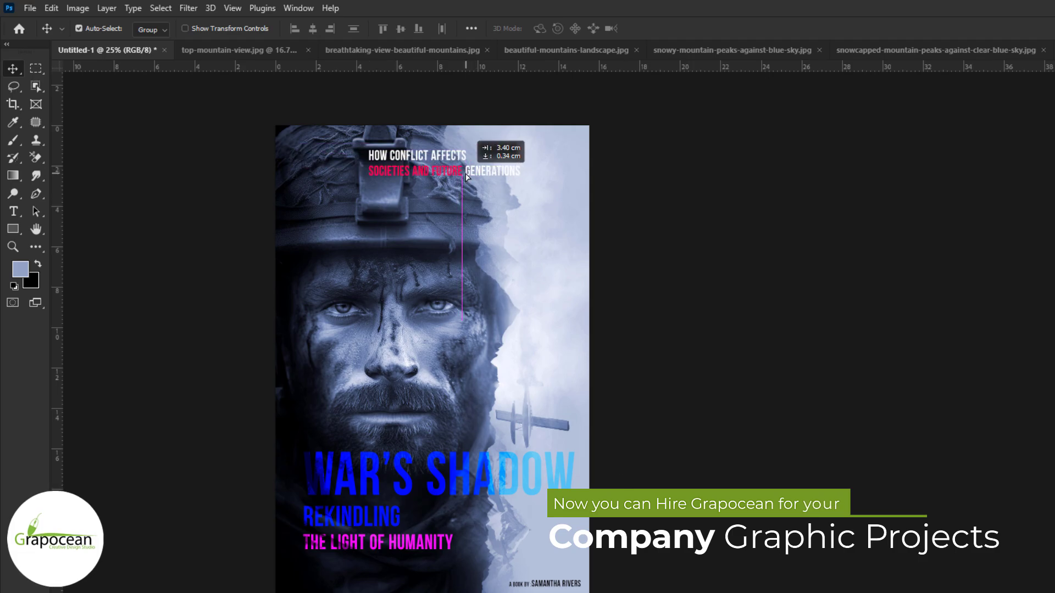
double_click(418, 157)
left_click(501, 29)
left_click(653, 29)
key("v")
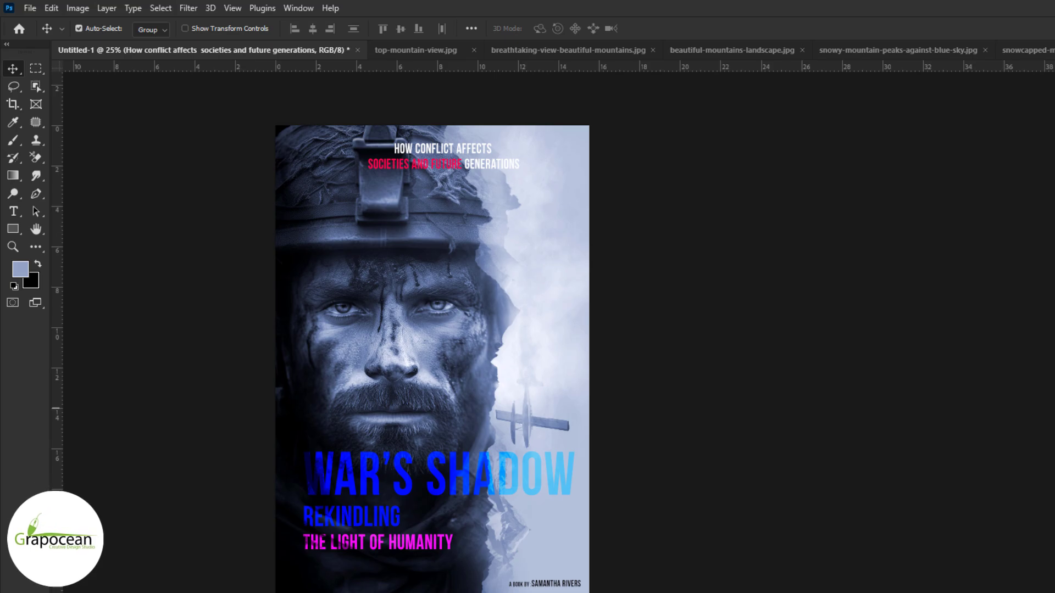
Step: Paint white on the Exposure 2 mask near the top-right toward GENERATIONS to reveal mist
key("bracketright")
key("bracketright")
key("bracketright")
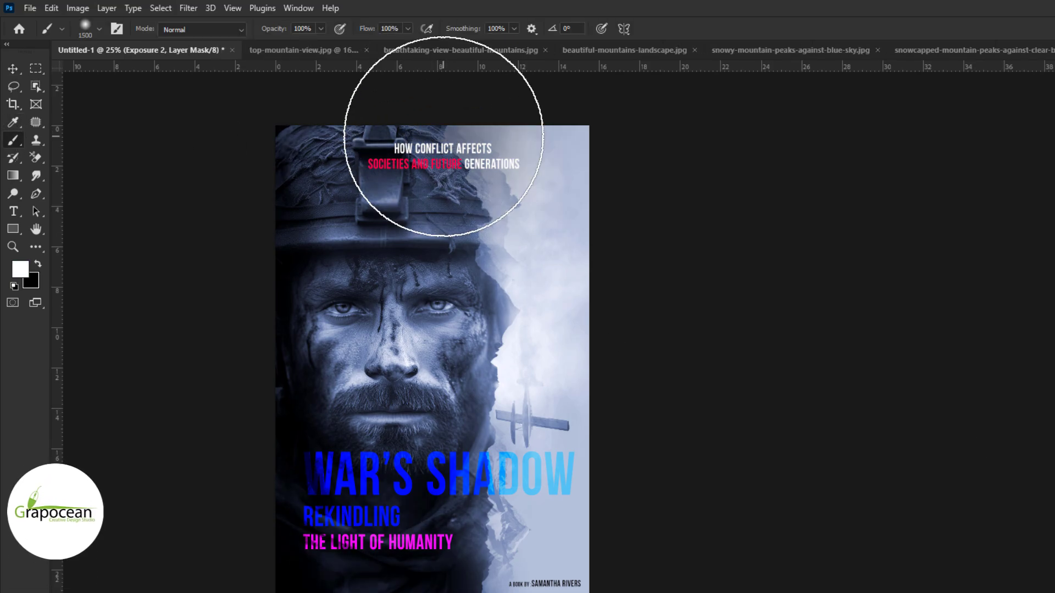
key("x")
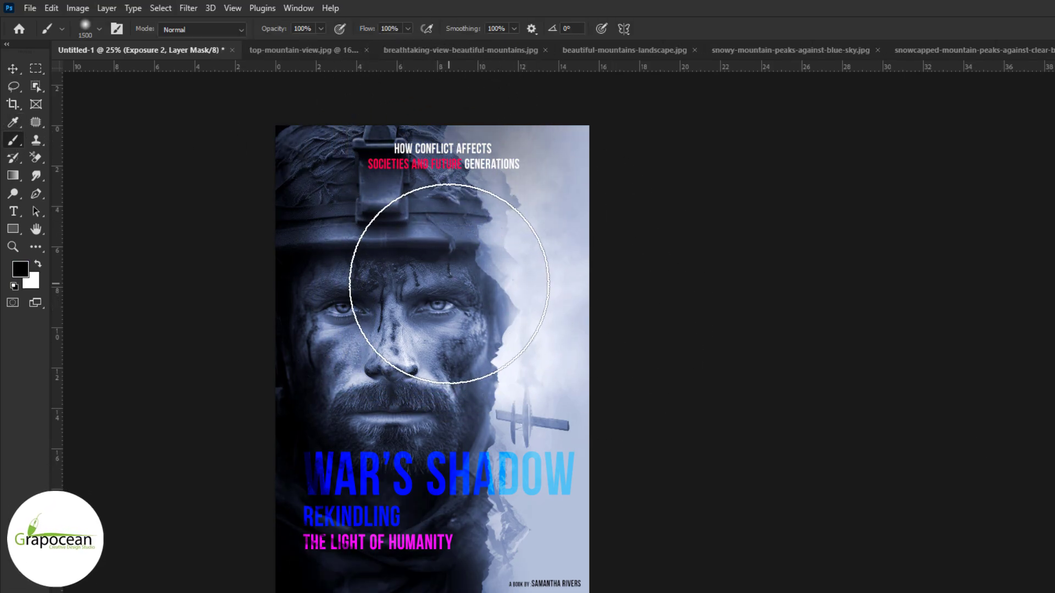
key("bracketleft")
key("bracketleft")
key("bracketleft")
key("x")
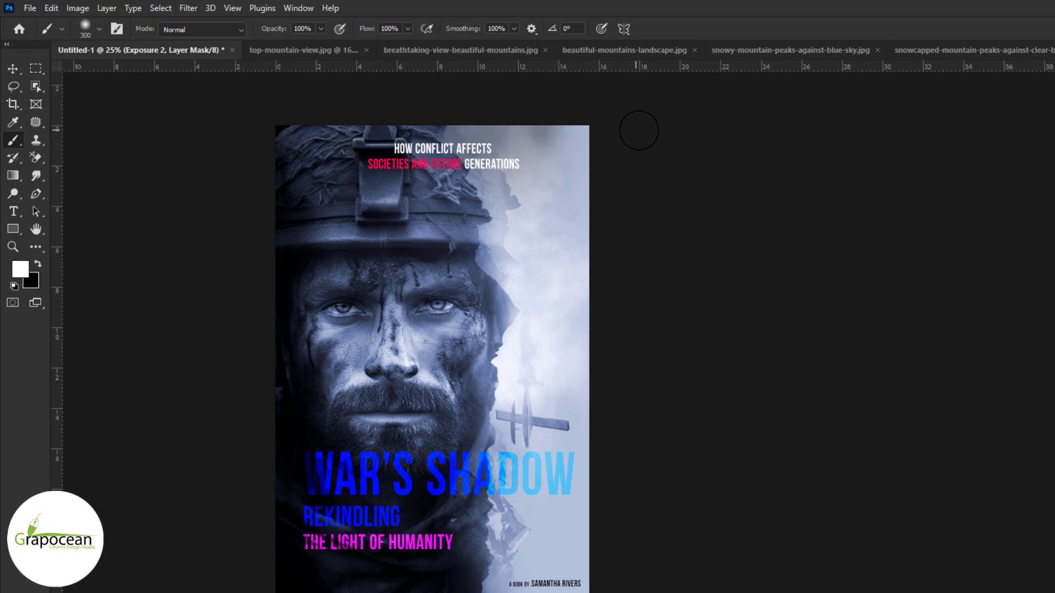
mouse_move(565, 152)
left_mouse_down()
mouse_move(513, 182)
mouse_move(571, 154)
left_mouse_up()
key("bracketright")
key("bracketright")
key("bracketright")
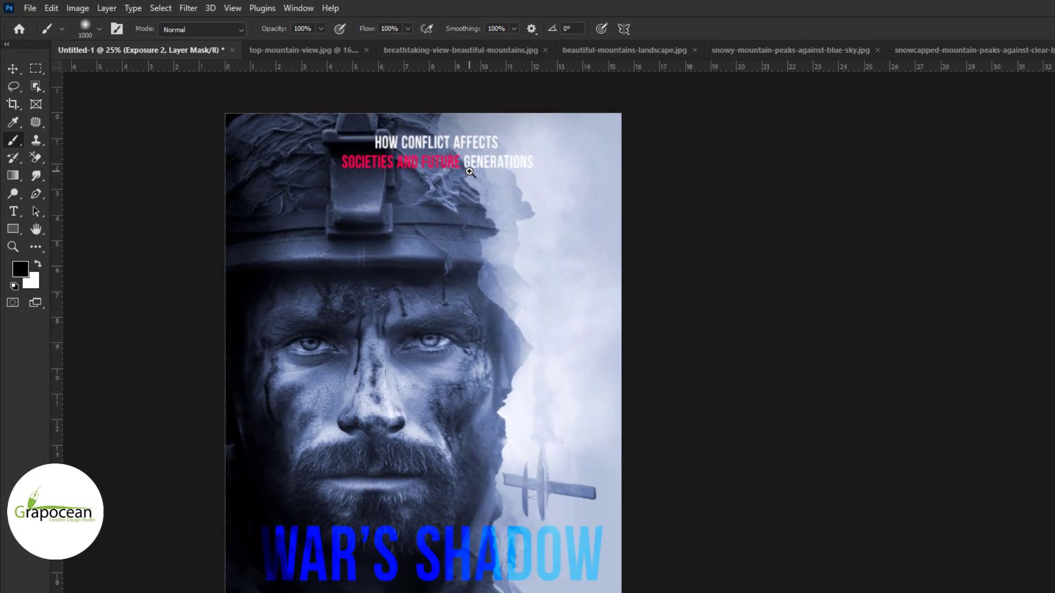
scroll(698, 239, "up", 5)
key("v")
scroll(555, 285, "down", 5)
scroll(579, 452, "up", 1)
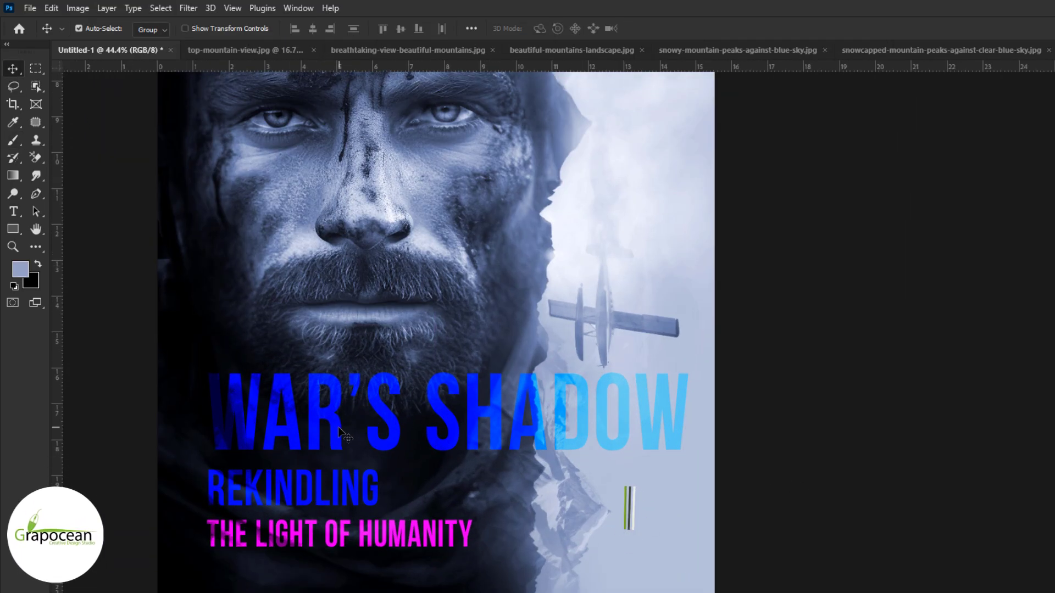
Step: Drag the title block slightly down and then rightward, reviewing the cover layout
left_click_drag(337, 431, 337, 467)
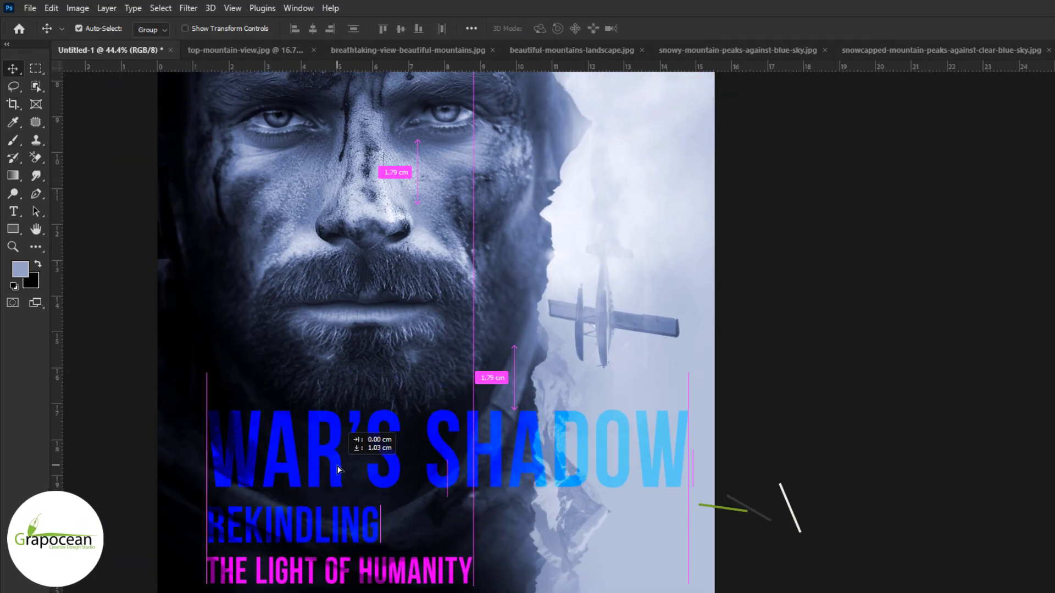
scroll(477, 422, "down", 3)
scroll(477, 422, "down", 3)
scroll(476, 422, "up", 3)
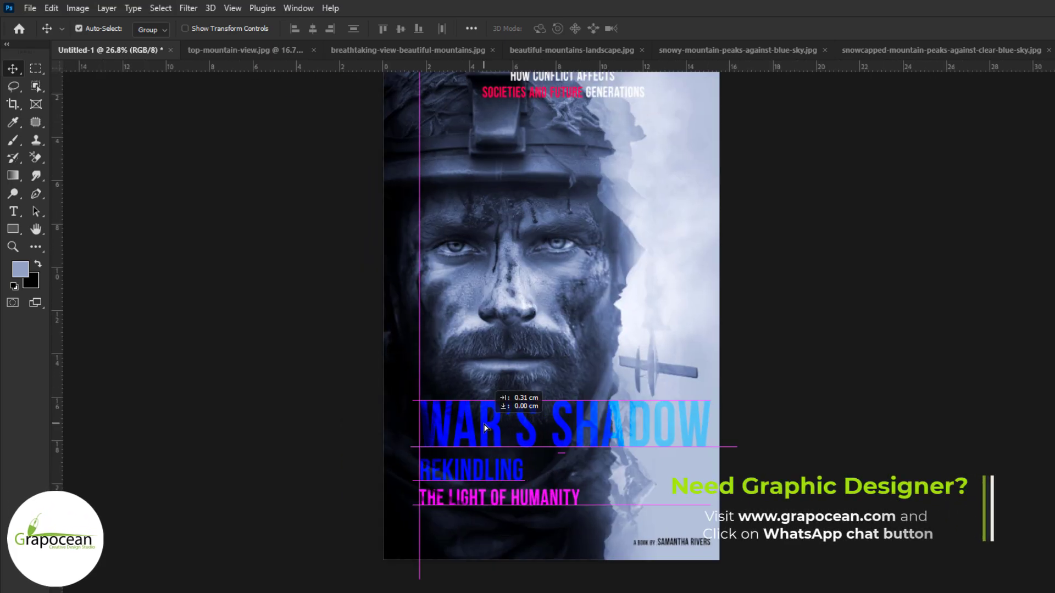
scroll(632, 384, "down", 3)
scroll(632, 384, "up", 2)
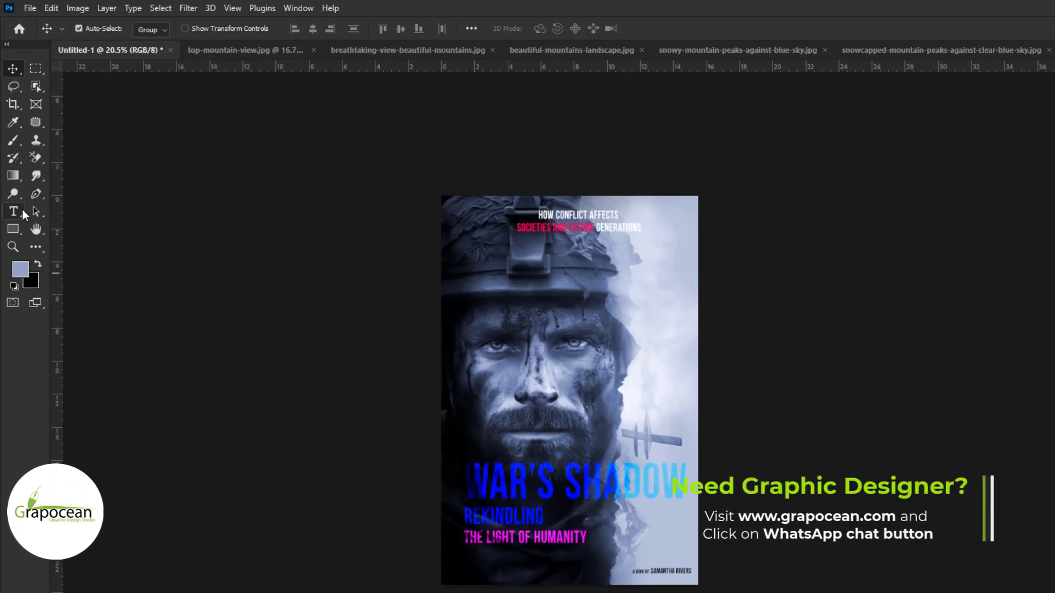
left_click_drag(521, 483, 632, 485)
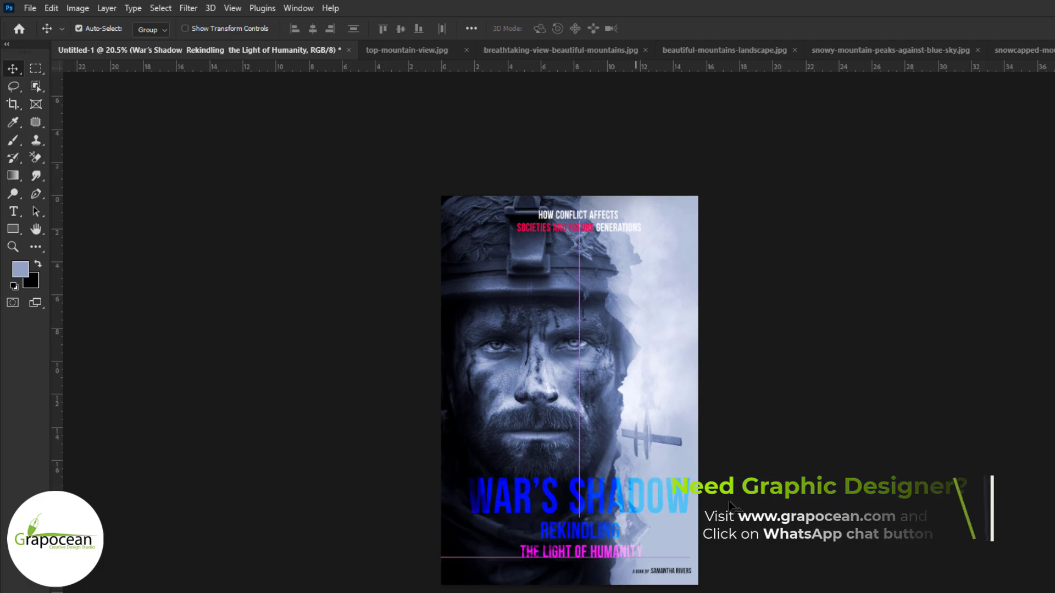
scroll(801, 510, "down", 3)
scroll(801, 510, "up", 2)
scroll(547, 296, "up", 4)
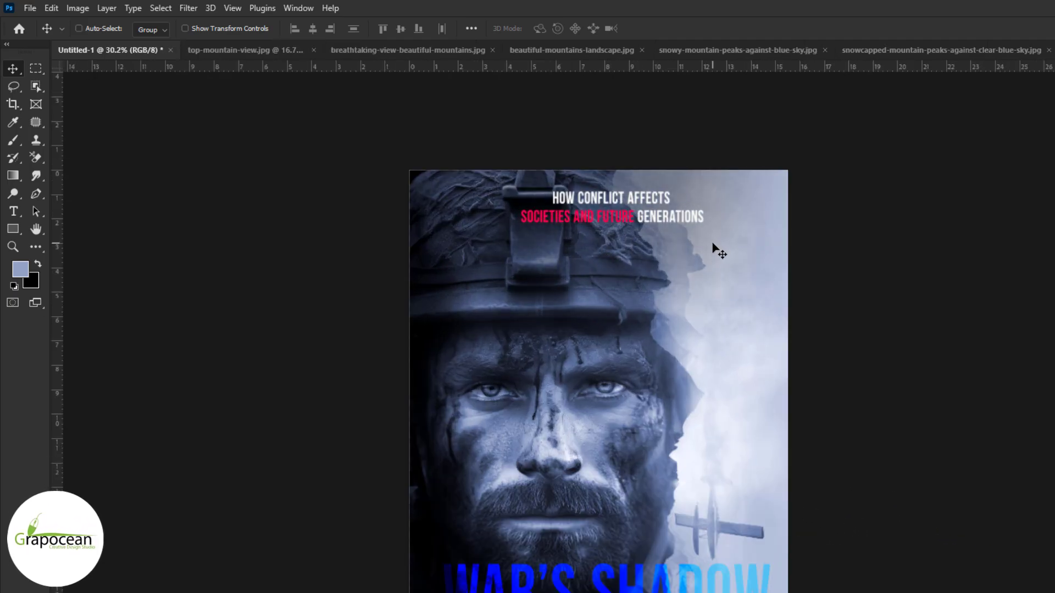
scroll(534, 264, "down", 2)
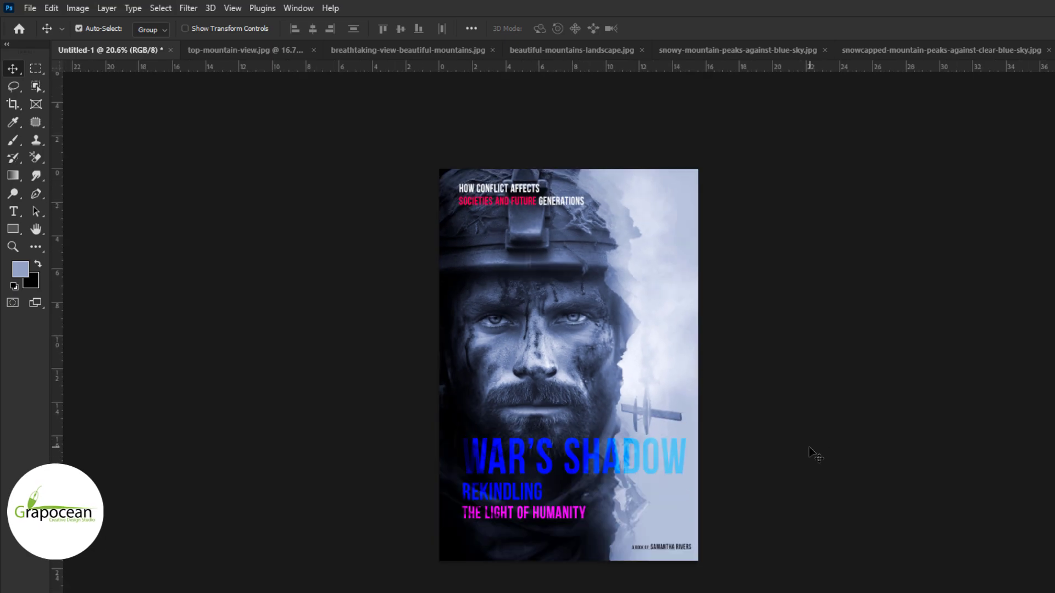